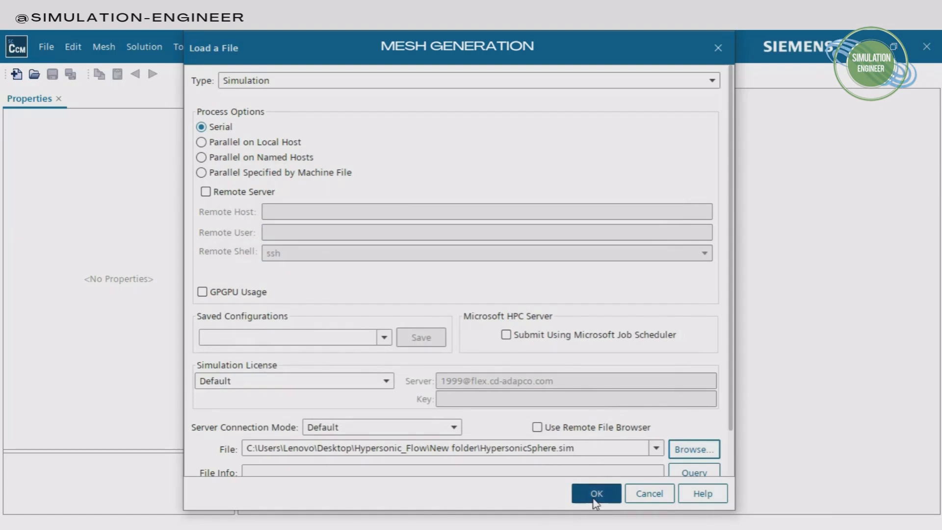
# Load HypersonicSphere.sim as a serial simulation and open Geometry Scene 1
pyautogui.click(591, 495)
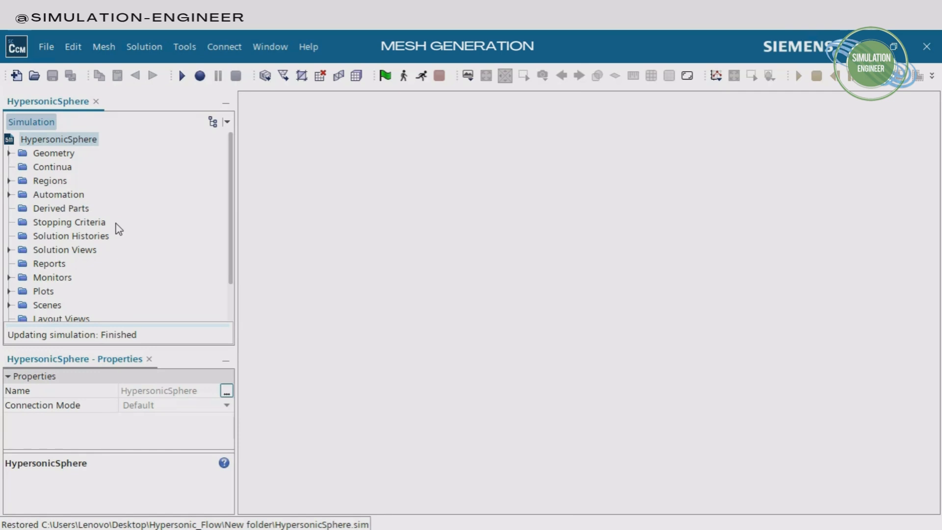
pyautogui.click(9, 305)
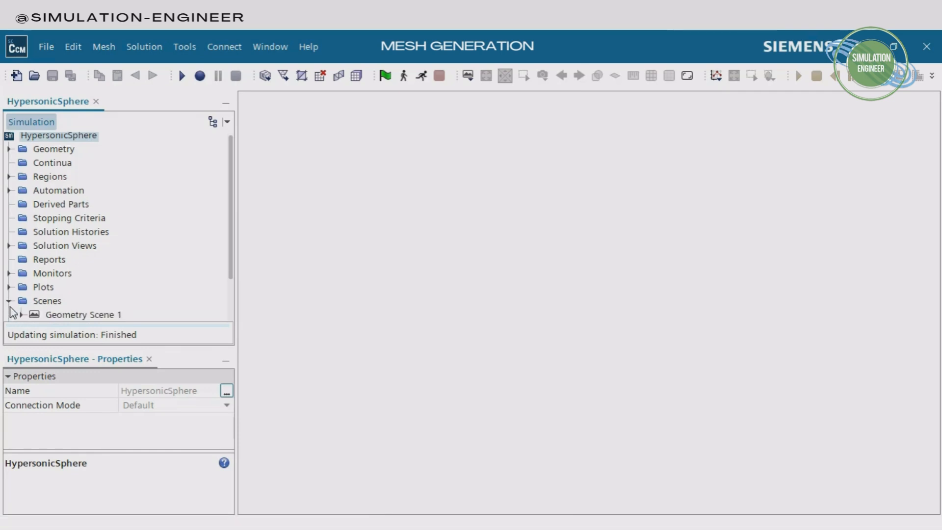
pyautogui.doubleClick(95, 317)
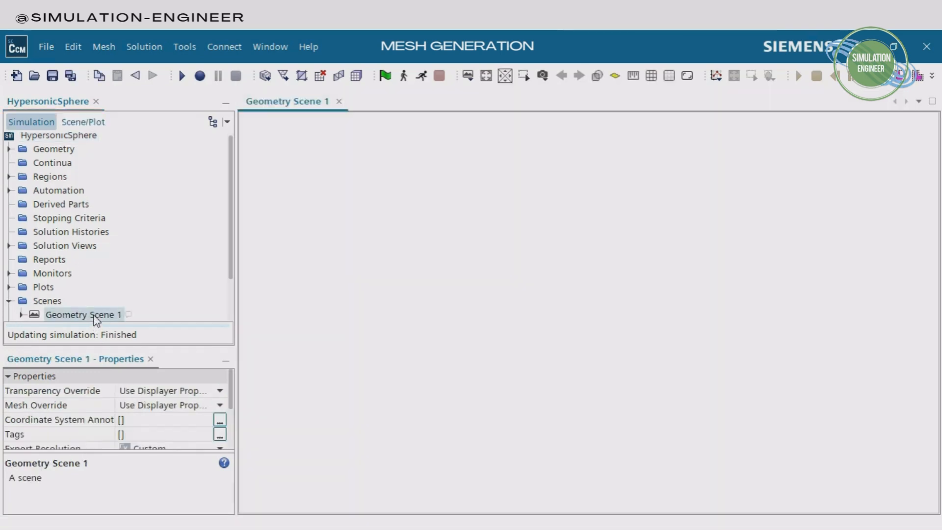
# Make the geometry scene transparent and examine the sphere inside the flow domain
pyautogui.scroll(3, 517, 307)
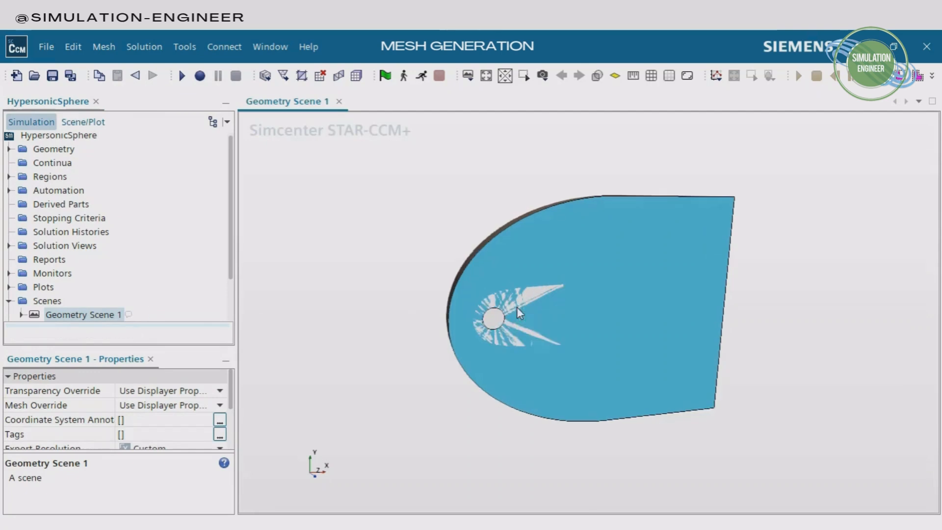
pyautogui.moveTo(716, 291); pyautogui.dragTo(693, 312)
pyautogui.click(597, 76)
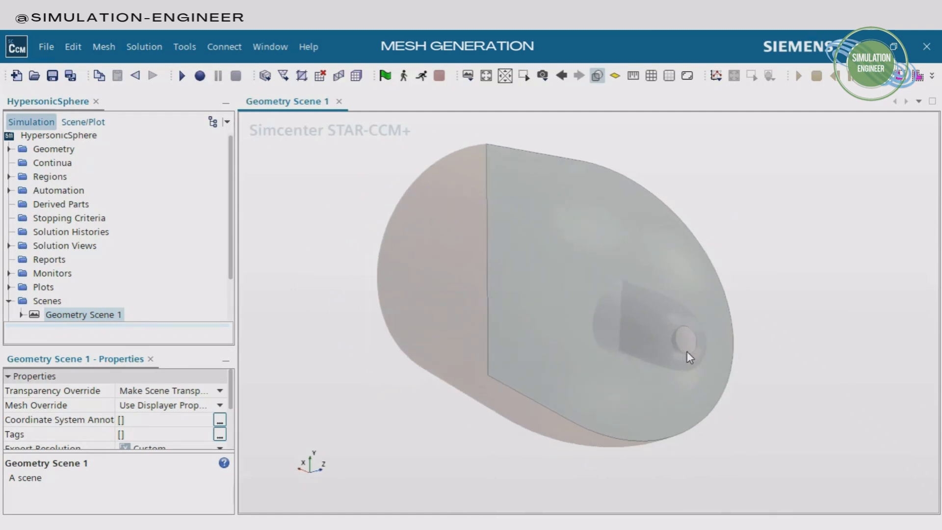
pyautogui.scroll(3, 686, 351)
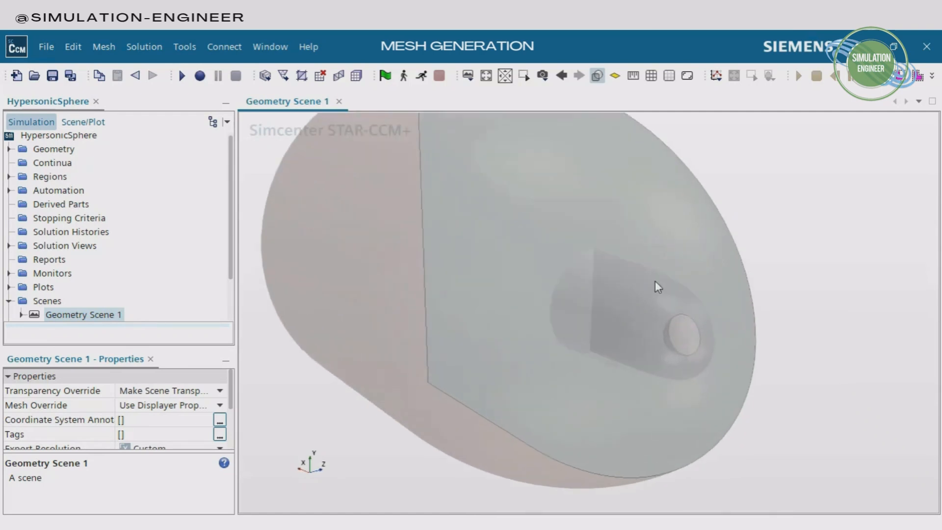
# Highlight the SphereFlow part and examine its outer shape with scene transparency turned off
pyautogui.click(10, 150)
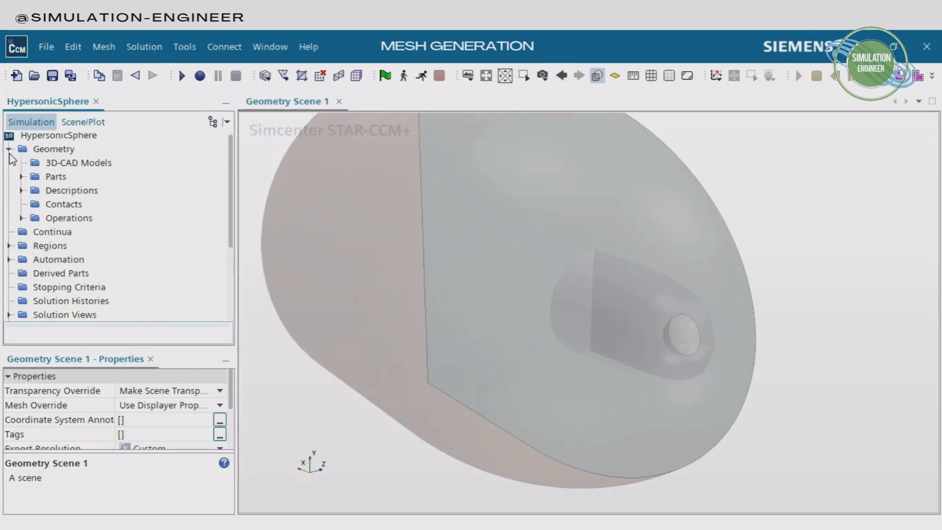
pyautogui.click(22, 177)
pyautogui.click(81, 204)
pyautogui.moveTo(560, 334); pyautogui.dragTo(622, 365)
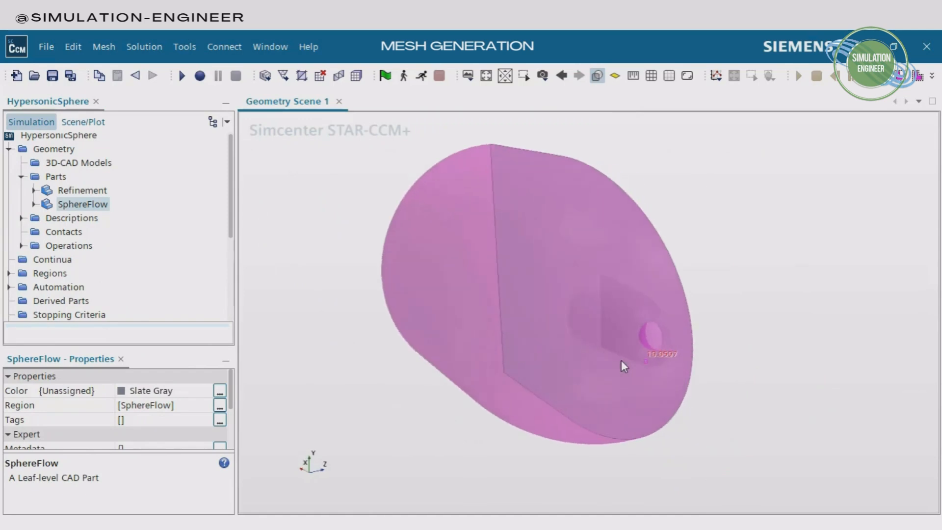
pyautogui.click(597, 75)
pyautogui.moveTo(581, 288); pyautogui.dragTo(470, 249)
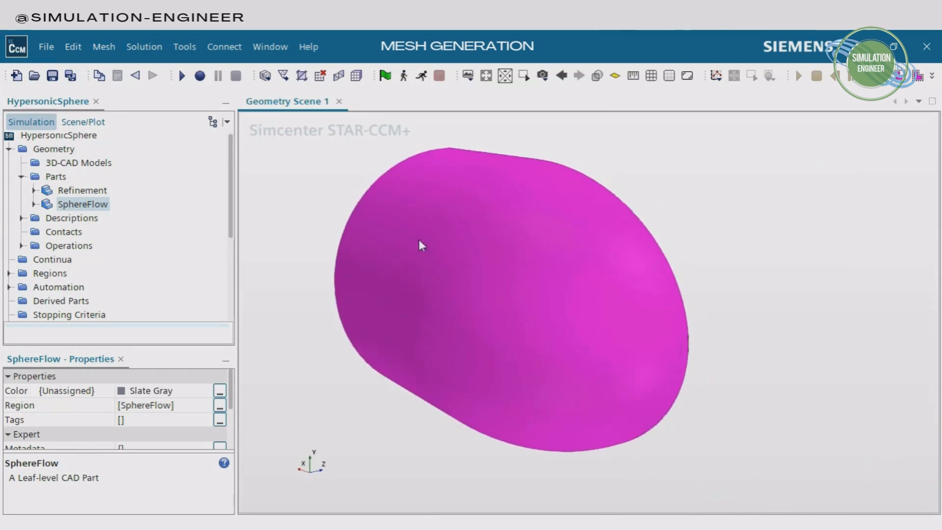
# Highlight the Refinement part and examine its shape and position around the sphere from several angles
pyautogui.click(81, 191)
pyautogui.scroll(3, 655, 370)
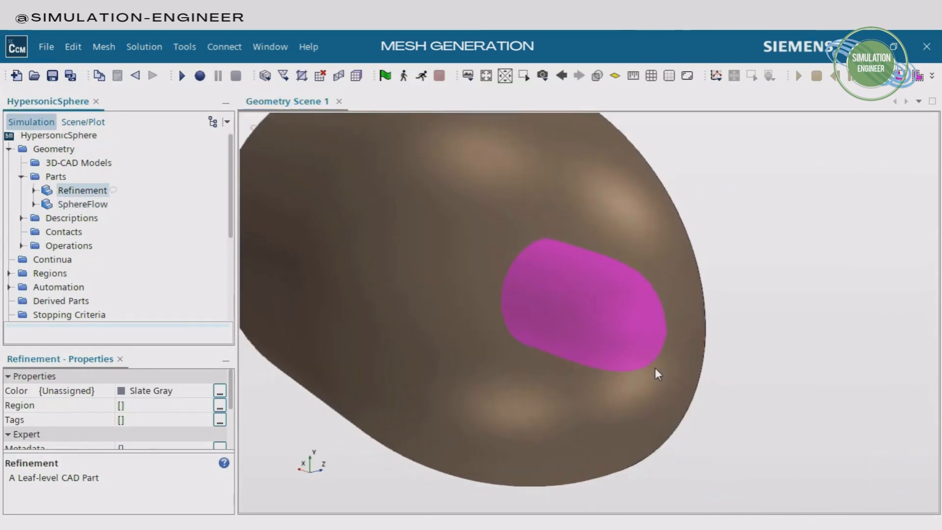
pyautogui.scroll(-3, 656, 367)
pyautogui.moveTo(659, 369); pyautogui.dragTo(563, 343)
pyautogui.scroll(3, 643, 314)
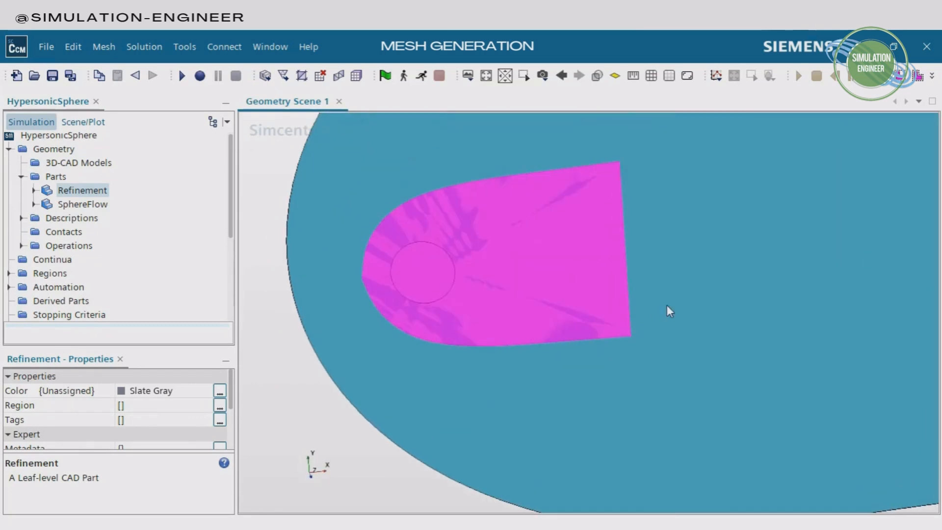
pyautogui.moveTo(642, 310); pyautogui.dragTo(724, 384, button='middle')
pyautogui.moveTo(633, 365); pyautogui.dragTo(671, 350)
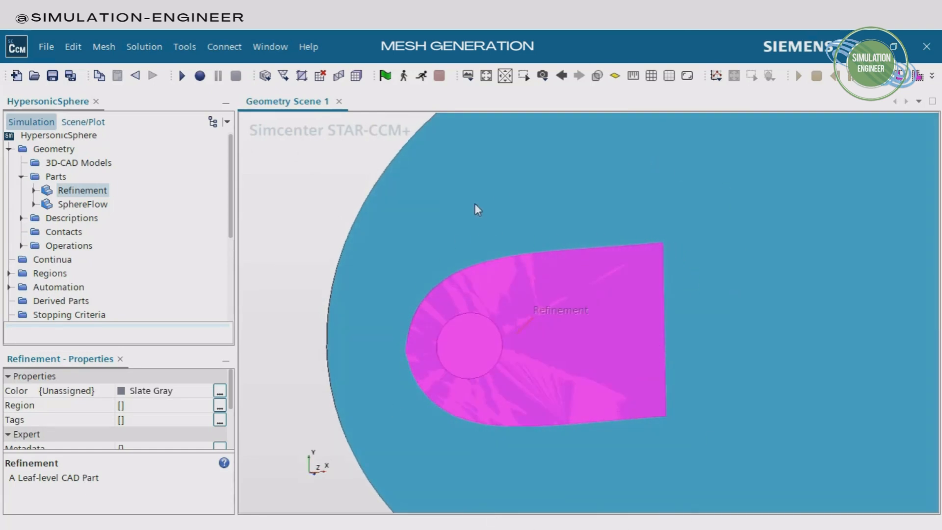
pyautogui.scroll(-5, 591, 304)
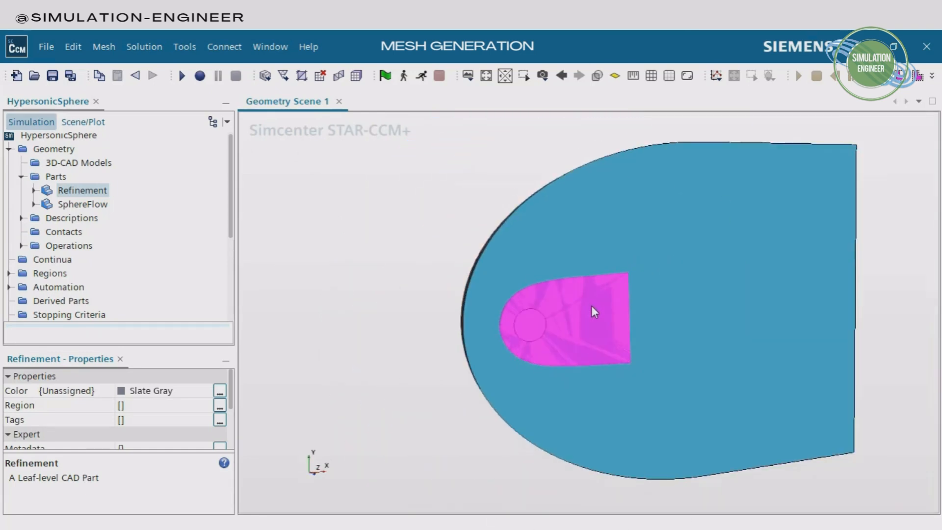
pyautogui.moveTo(507, 287); pyautogui.dragTo(594, 354)
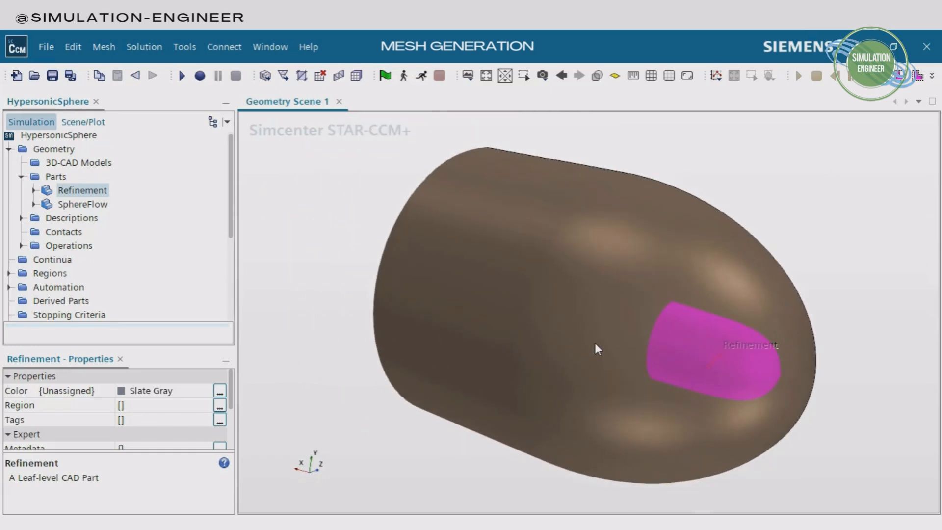
# Enable the Trimmed Cell Mesher, Prism Layer Mesher and Surface Remesher for the Automated Mesh operation
pyautogui.click(21, 245)
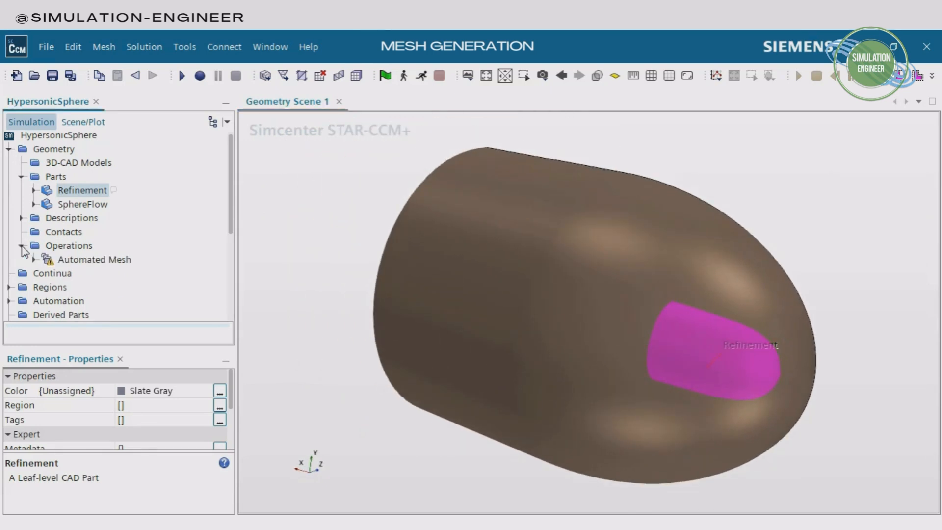
pyautogui.click(82, 262)
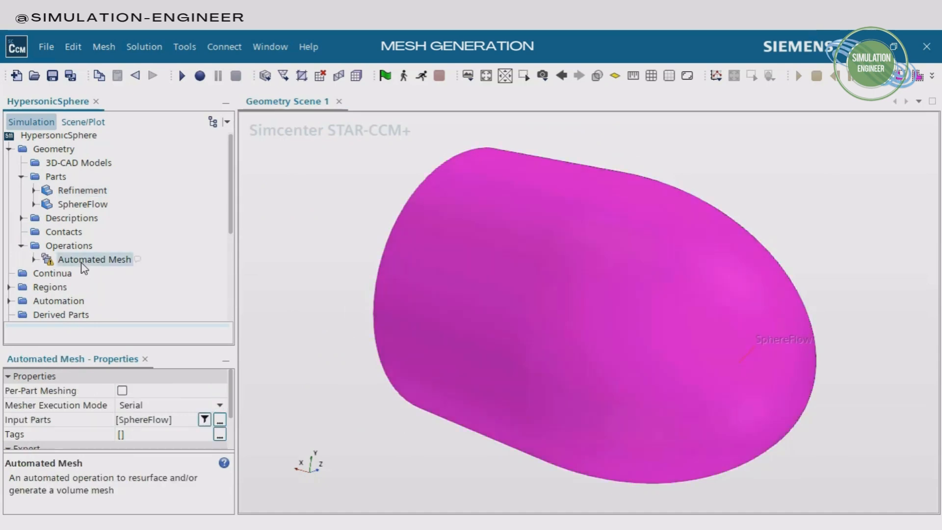
pyautogui.click(33, 259)
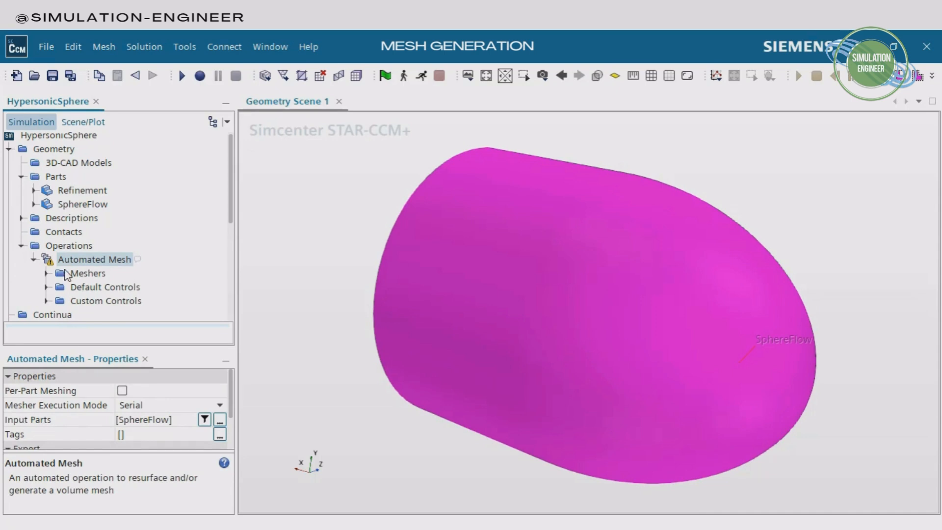
pyautogui.rightClick(82, 260)
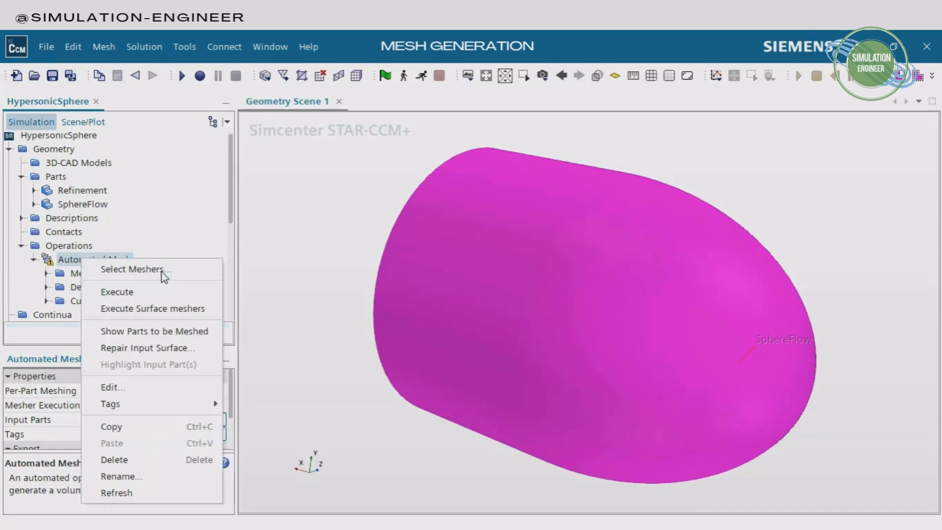
pyautogui.click(139, 269)
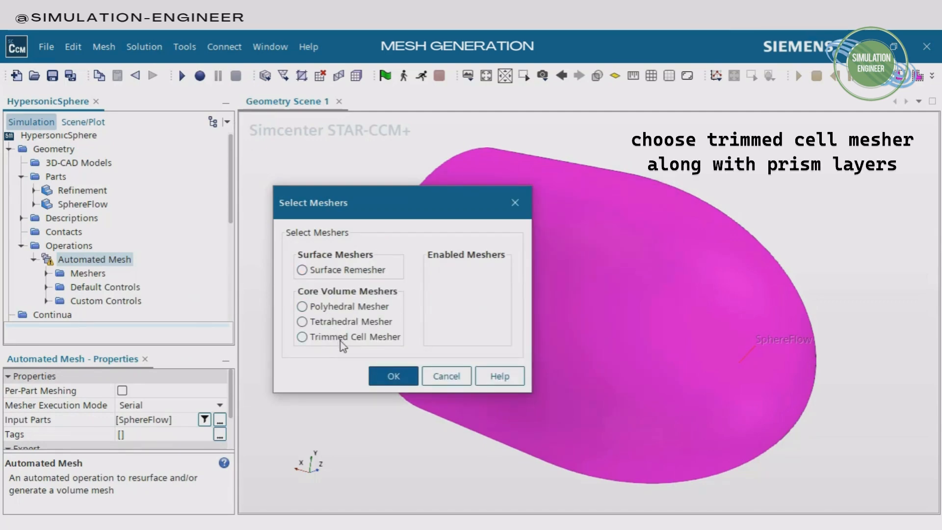
pyautogui.click(303, 337)
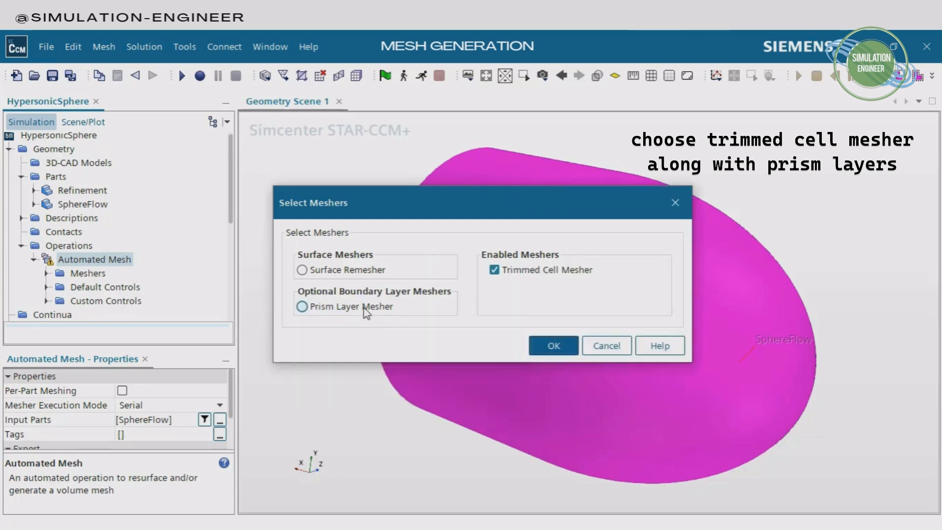
pyautogui.click(302, 306)
pyautogui.click(302, 269)
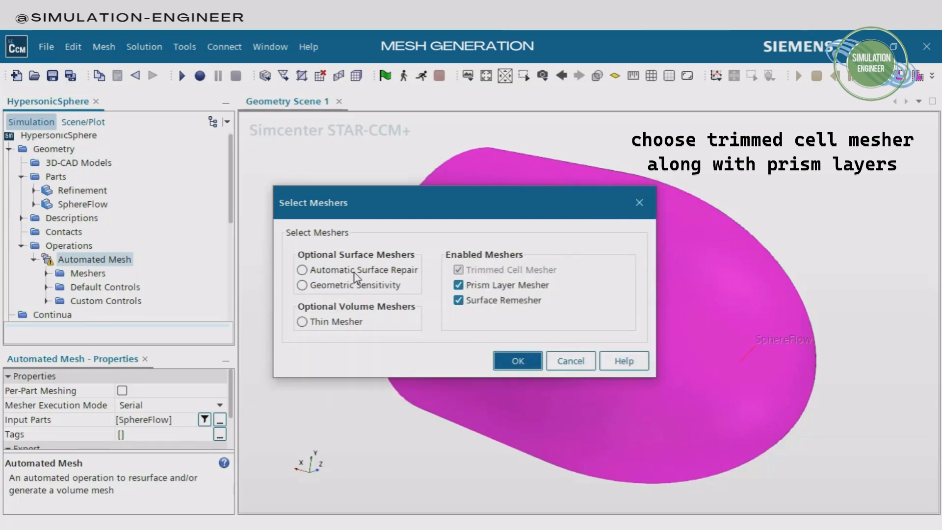
pyautogui.click(518, 361)
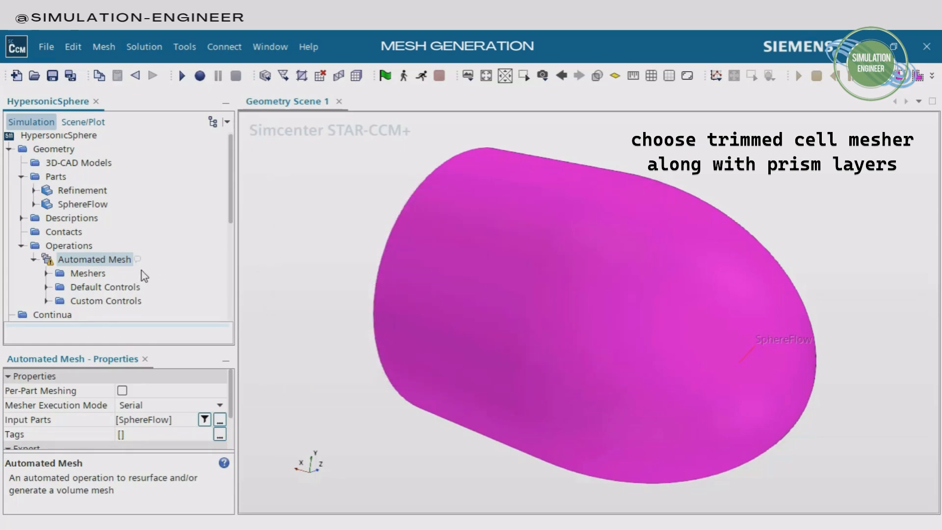
# Review the Surface Remesher properties and make the scene transparent to examine the sphere and refinement volume
pyautogui.click(46, 273)
pyautogui.scroll(-3, 157, 219)
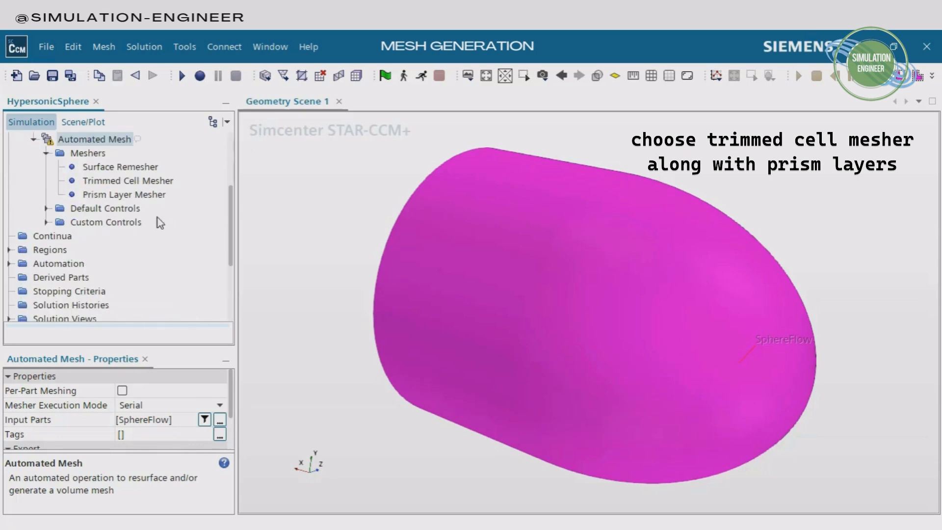
pyautogui.click(136, 169)
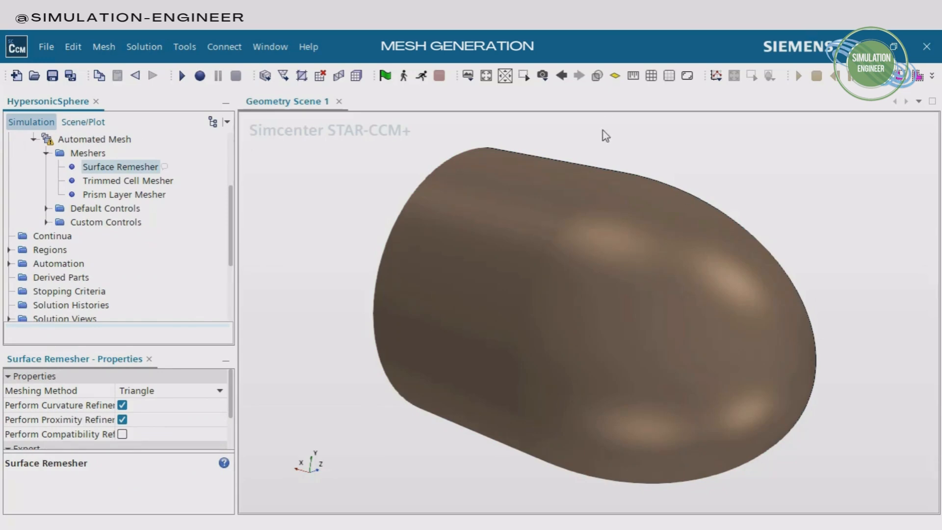
pyautogui.click(596, 76)
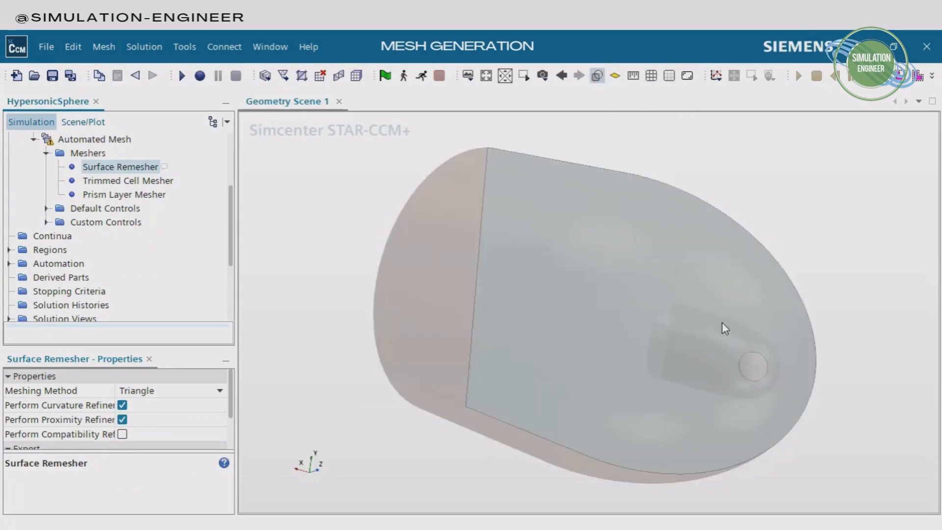
pyautogui.moveTo(691, 322); pyautogui.dragTo(393, 271)
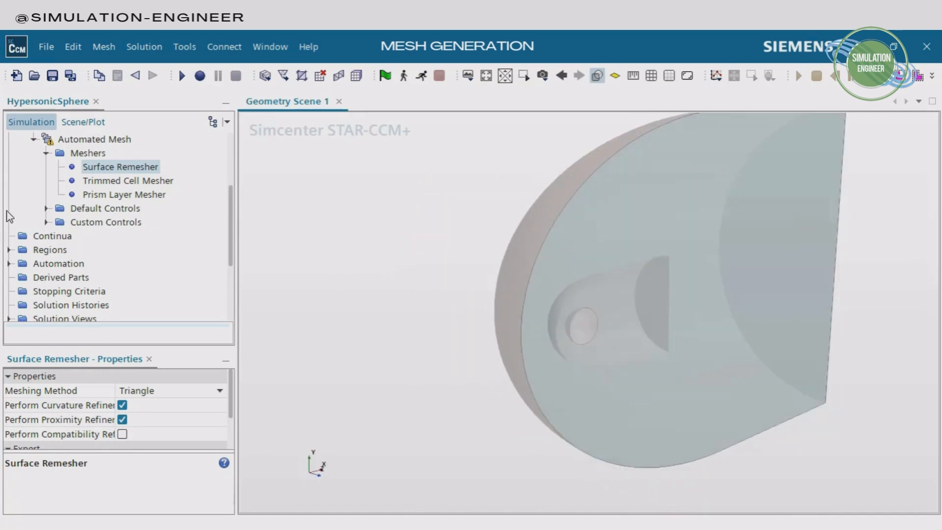
# Enable Perform Mesh Alignment for the Trimmed Cell Mesher and choose Stretch Factor as the Prism Layer Mesher's distribution mode
pyautogui.click(155, 182)
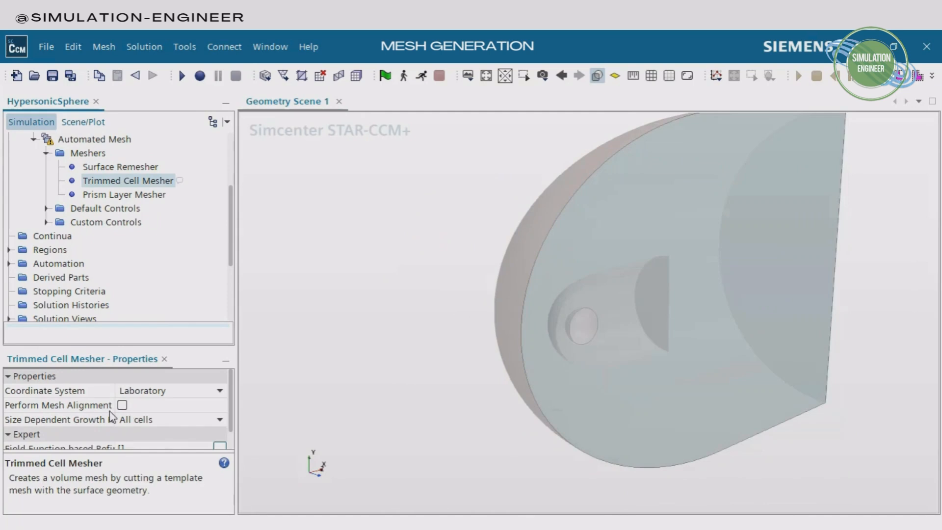
pyautogui.click(87, 405)
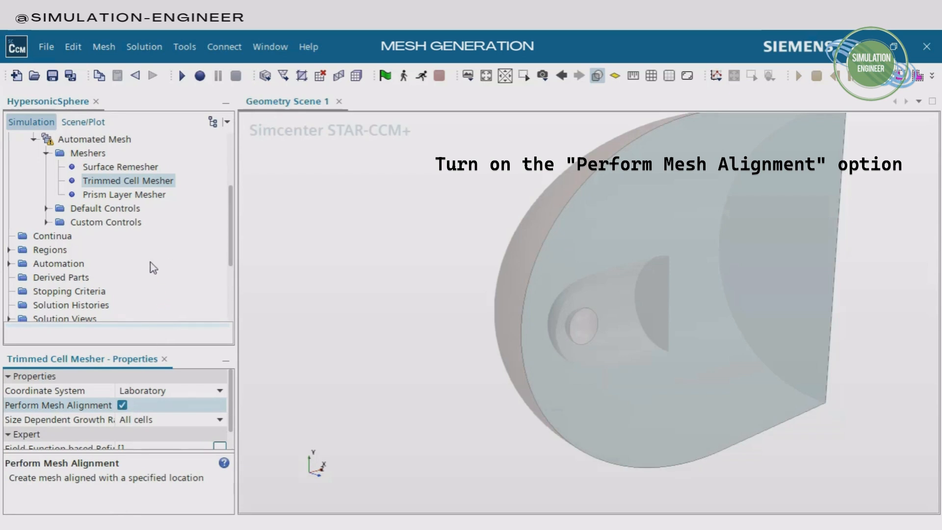
pyautogui.click(124, 197)
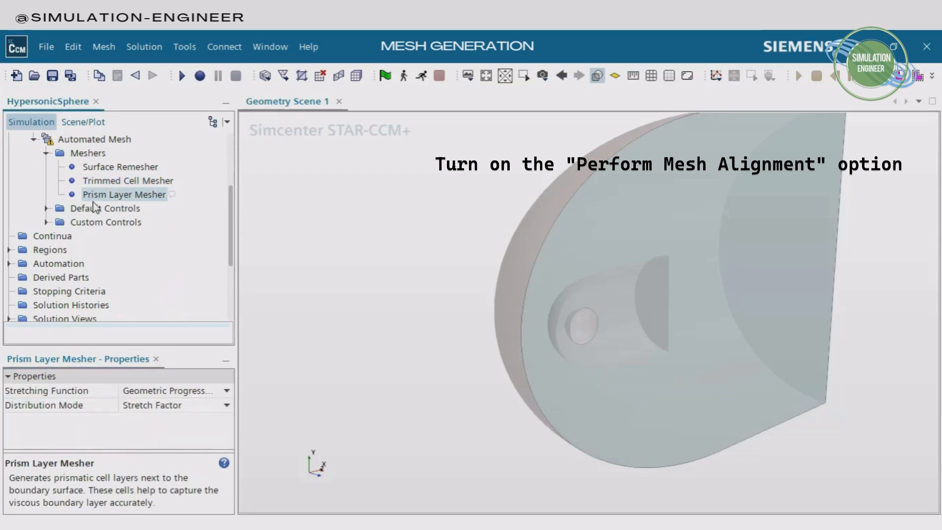
pyautogui.click(226, 409)
pyautogui.click(226, 406)
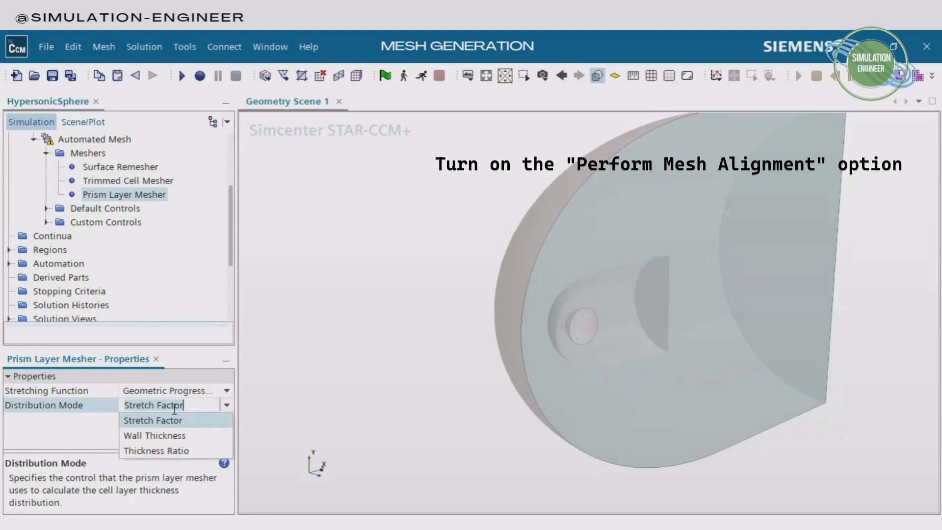
pyautogui.click(161, 423)
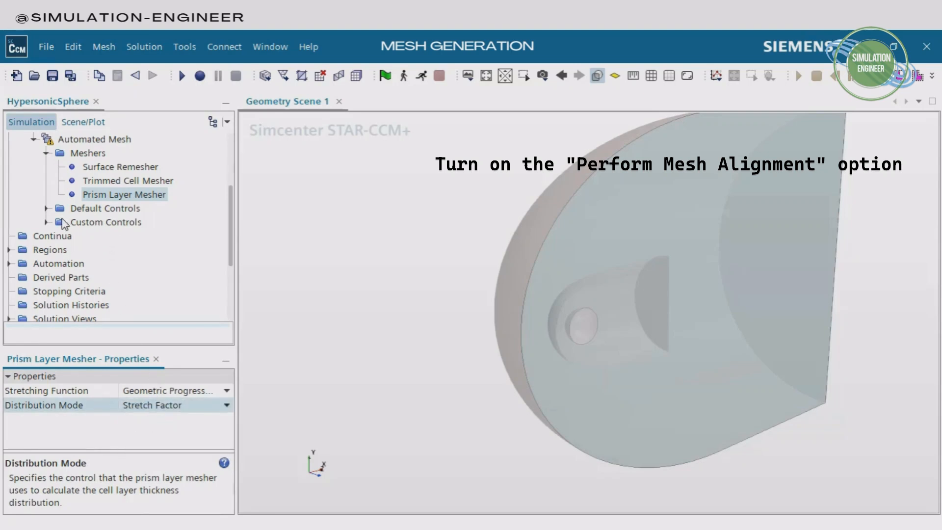
# Review the Automated Mesh default controls for Base Size, CAD Projection, Target Surface Size and Minimum Surface Size
pyautogui.click(47, 208)
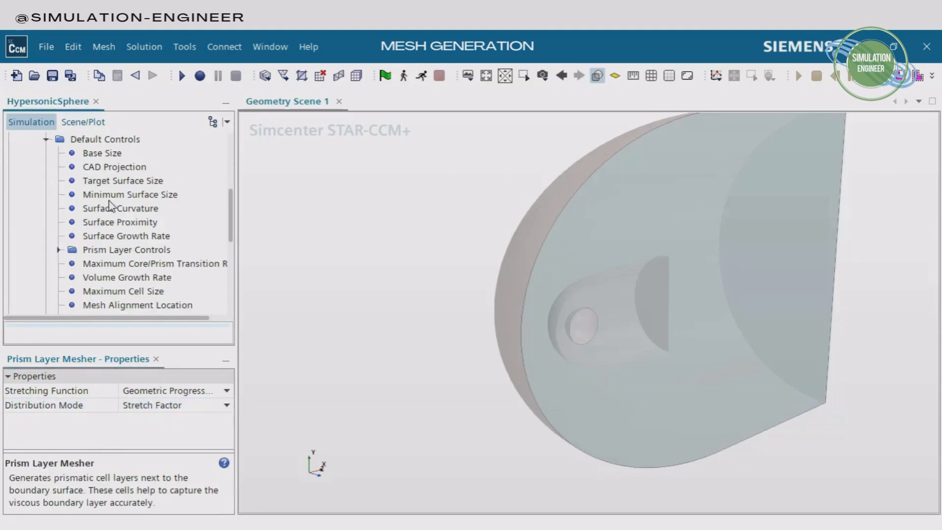
pyautogui.click(105, 153)
pyautogui.click(141, 396)
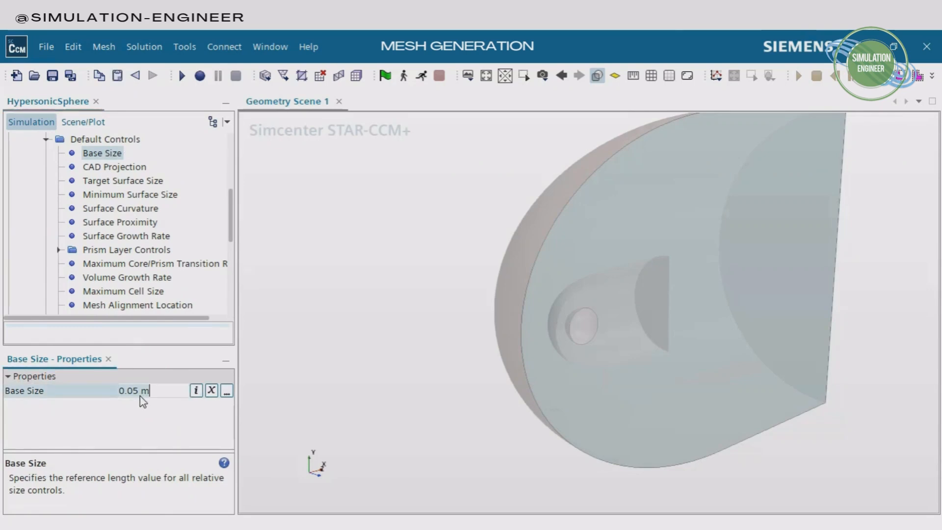
pyautogui.click(133, 167)
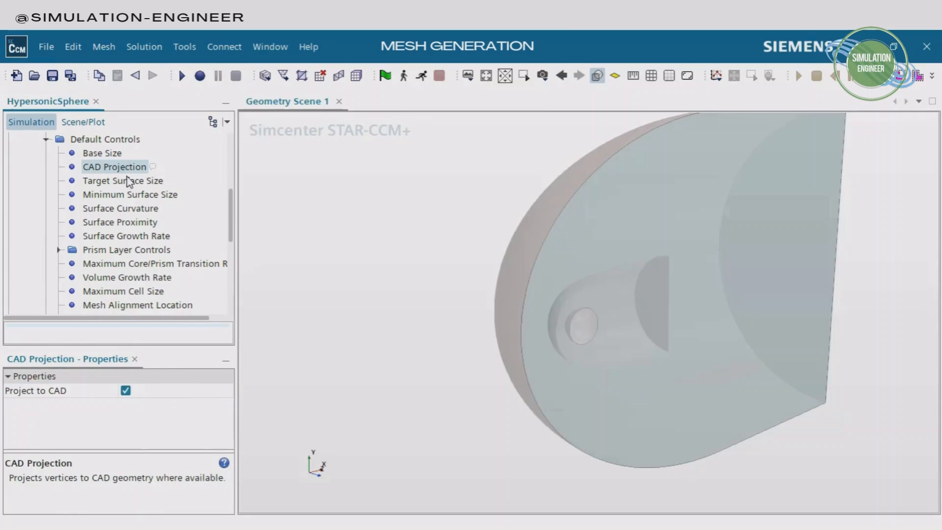
pyautogui.click(126, 181)
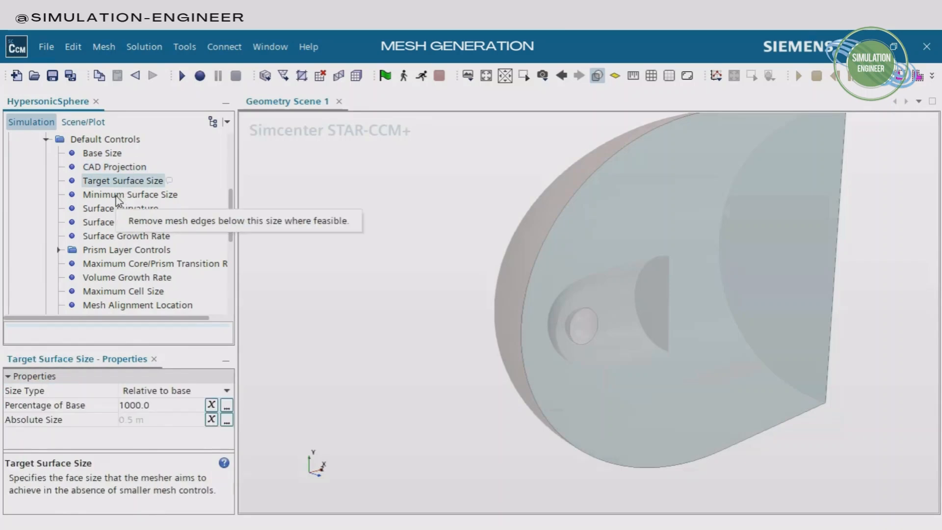
pyautogui.click(117, 198)
# Review the default Prism Layer Controls, Prism Layer Total Thickness and Volume Growth Rate
pyautogui.click(101, 251)
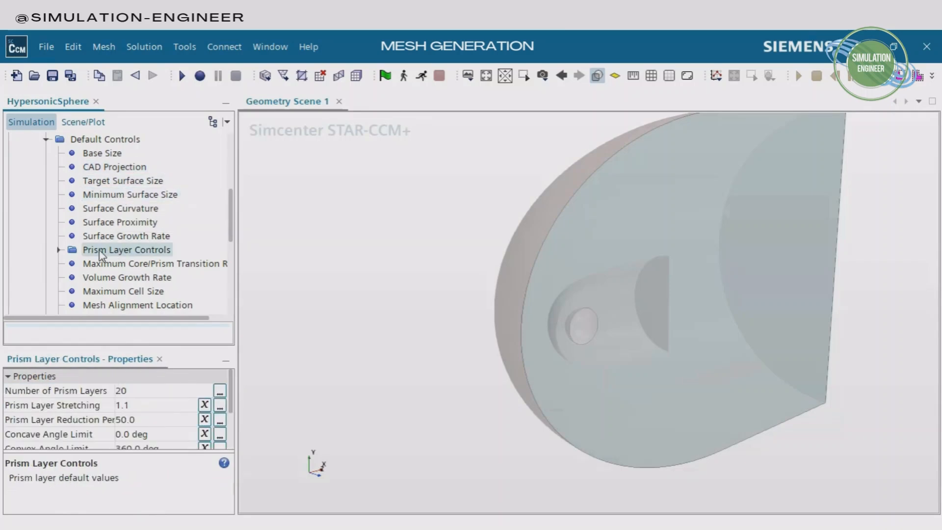
pyautogui.click(59, 250)
pyautogui.click(172, 265)
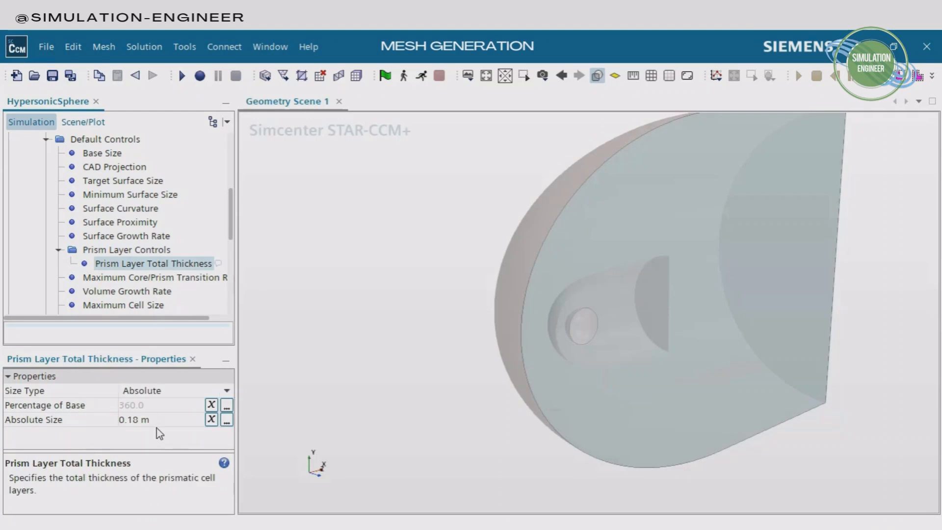
pyautogui.click(59, 250)
pyautogui.scroll(-2, 168, 256)
pyautogui.scroll(1, 168, 254)
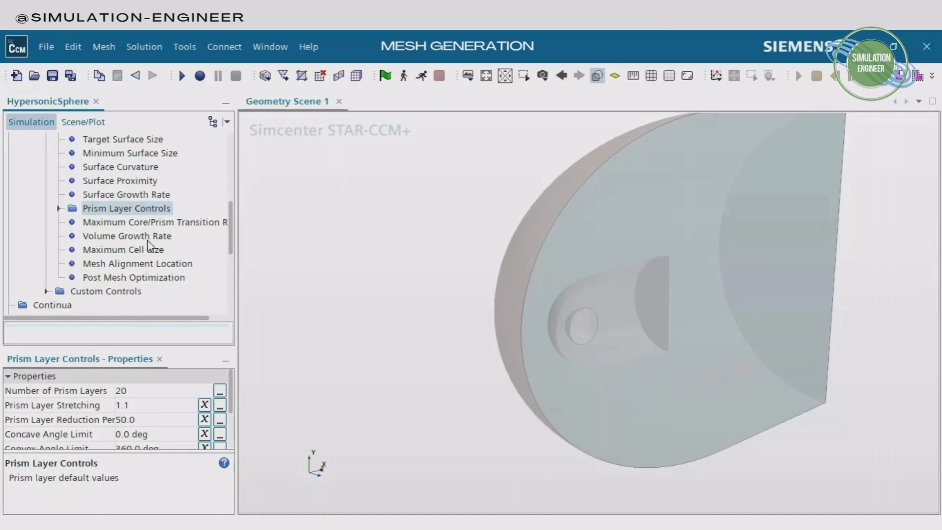
pyautogui.click(148, 240)
pyautogui.scroll(-1, 117, 281)
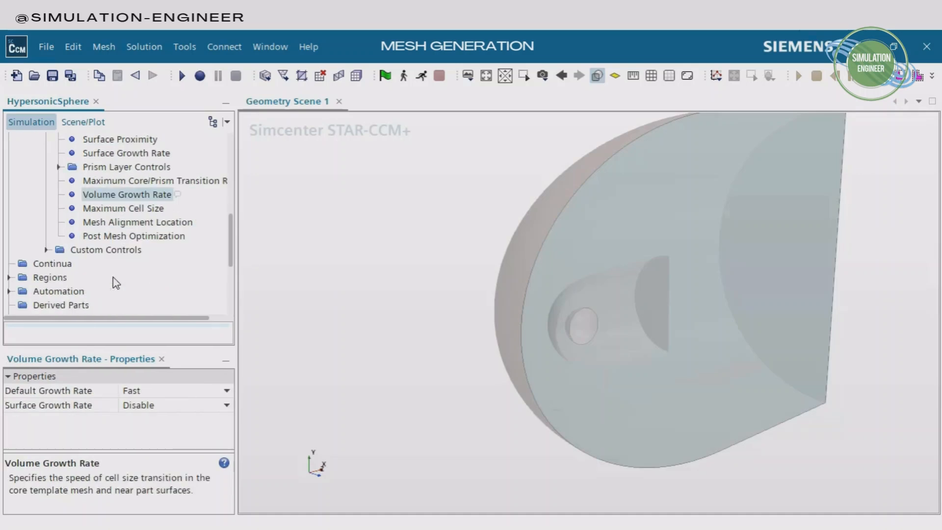
# Examine which SphereFlow part surfaces are assigned to the Surface Control-NoPrism custom control
pyautogui.click(46, 250)
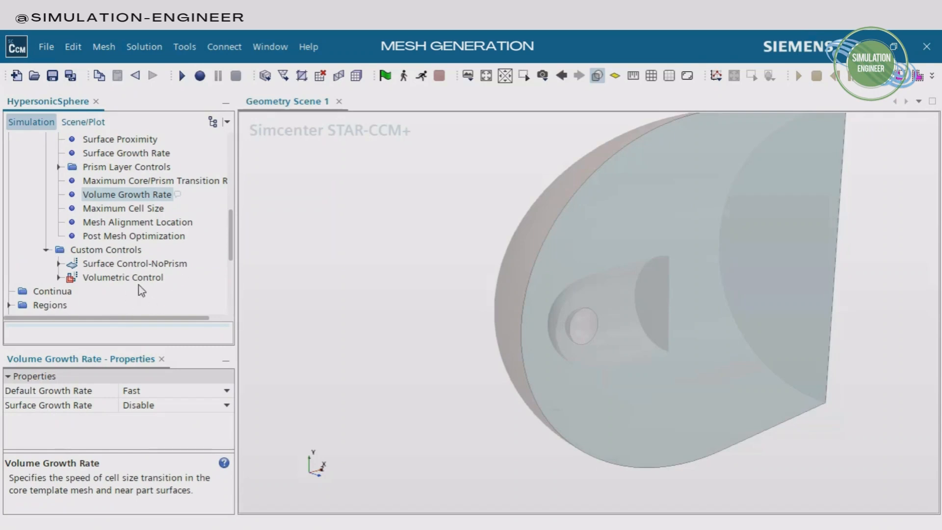
pyautogui.click(134, 265)
pyautogui.moveTo(713, 172); pyautogui.dragTo(617, 278)
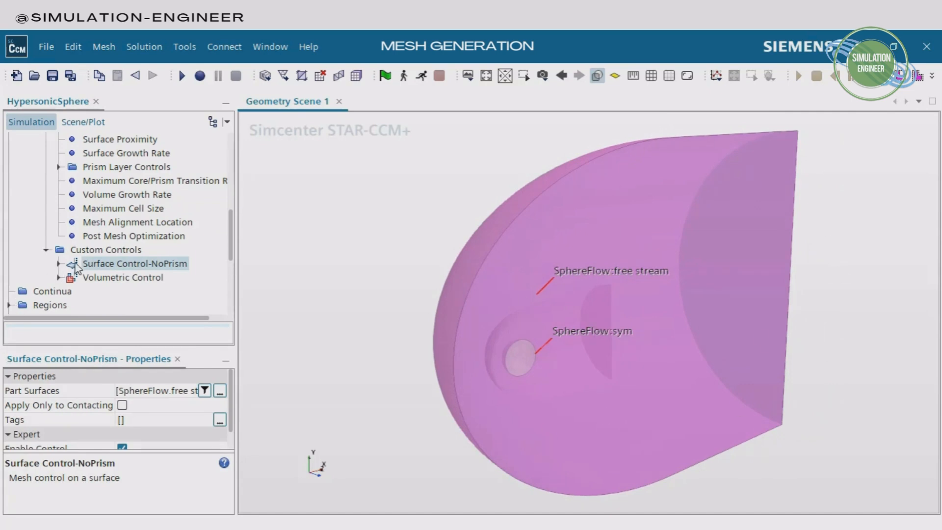
pyautogui.click(59, 264)
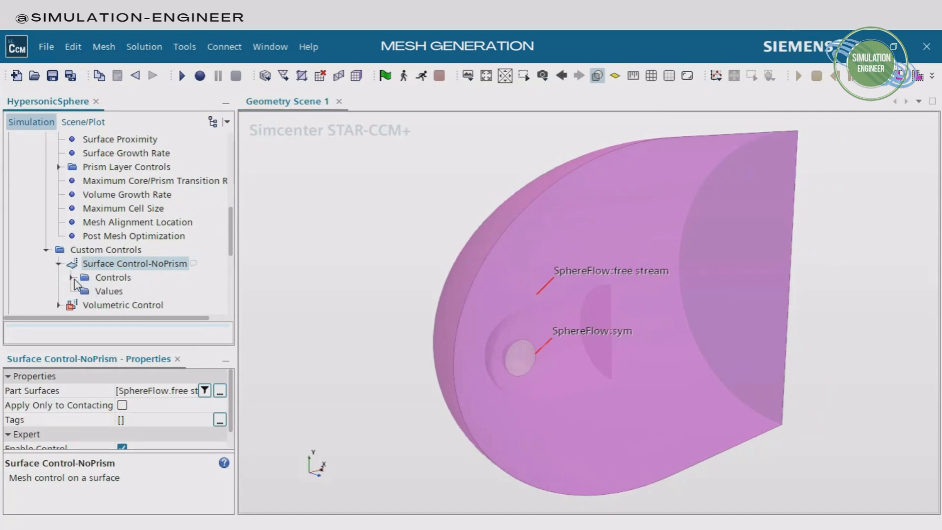
pyautogui.click(220, 392)
pyautogui.click(406, 202)
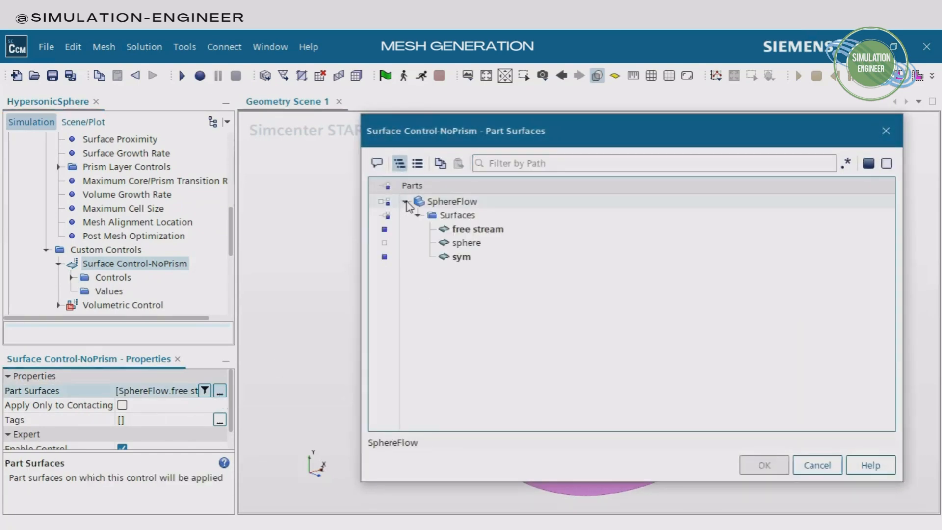
pyautogui.click(456, 259)
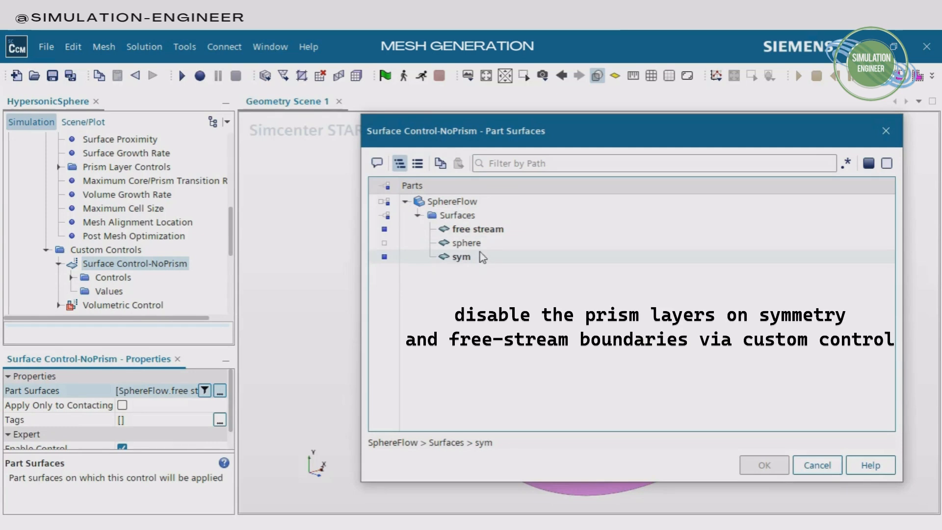
pyautogui.click(817, 466)
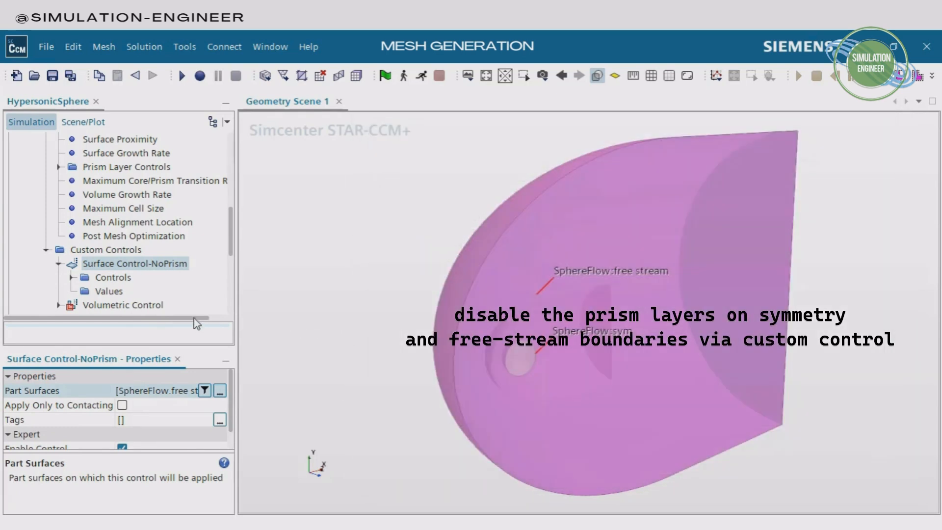
# Set Prism Layers to Disable in the Surface Control-NoPrism custom control
pyautogui.click(72, 278)
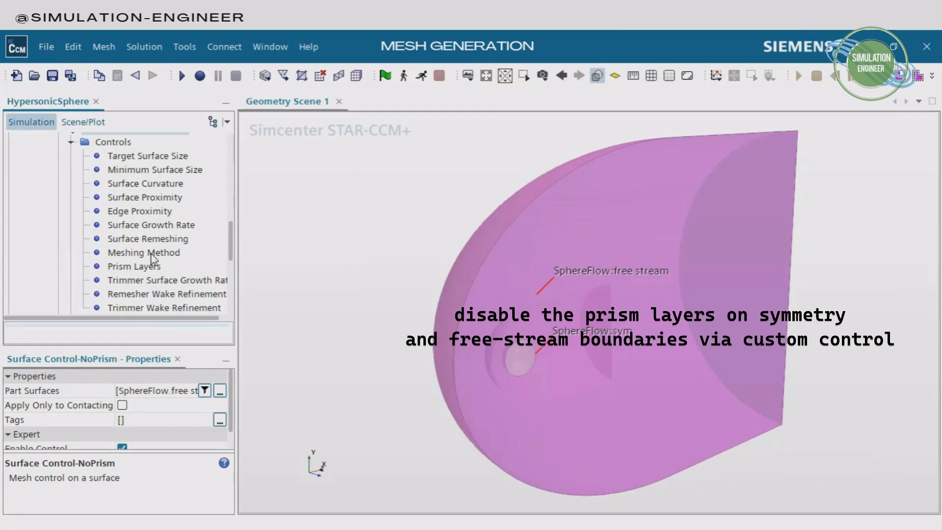
pyautogui.click(148, 267)
pyautogui.click(171, 392)
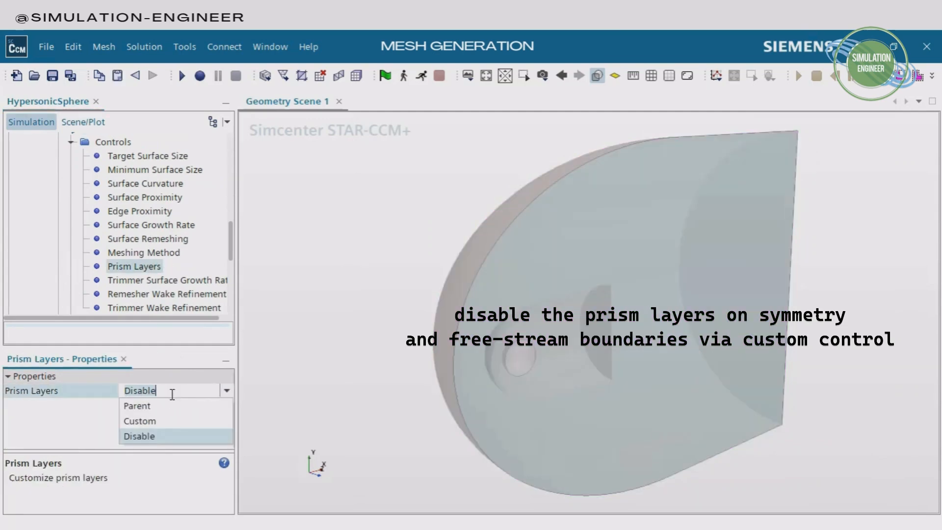
pyautogui.click(156, 438)
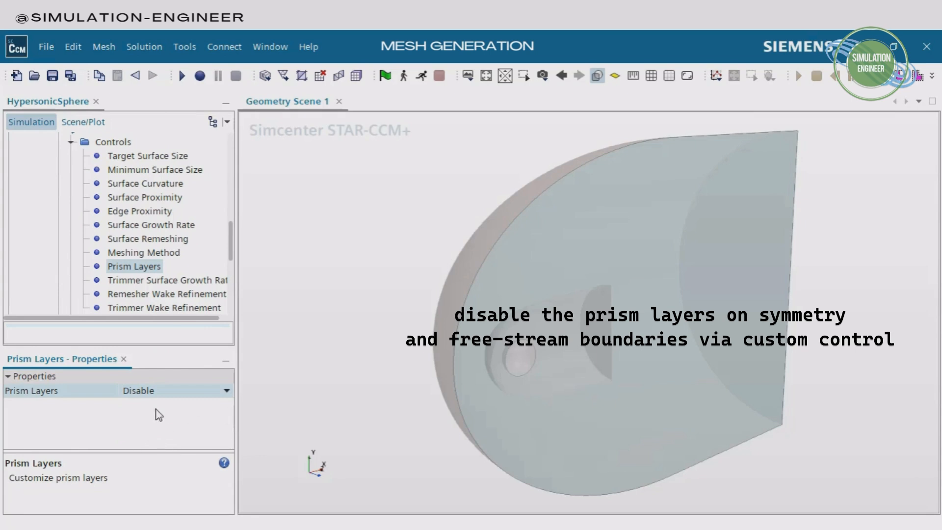
pyautogui.click(178, 396)
pyautogui.click(162, 438)
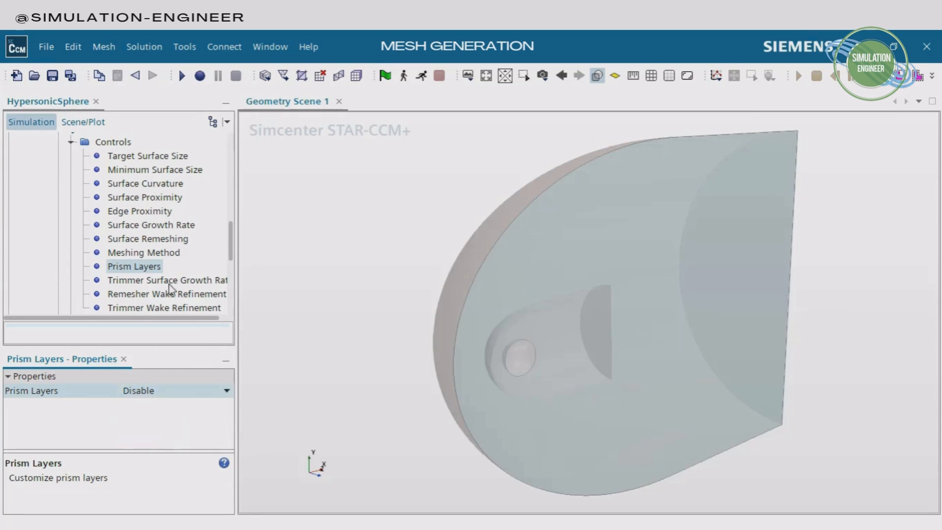
# Highlight the surfaces covered by Surface Control-NoPrism in the scene and collapse the control's settings
pyautogui.scroll(1, 183, 235)
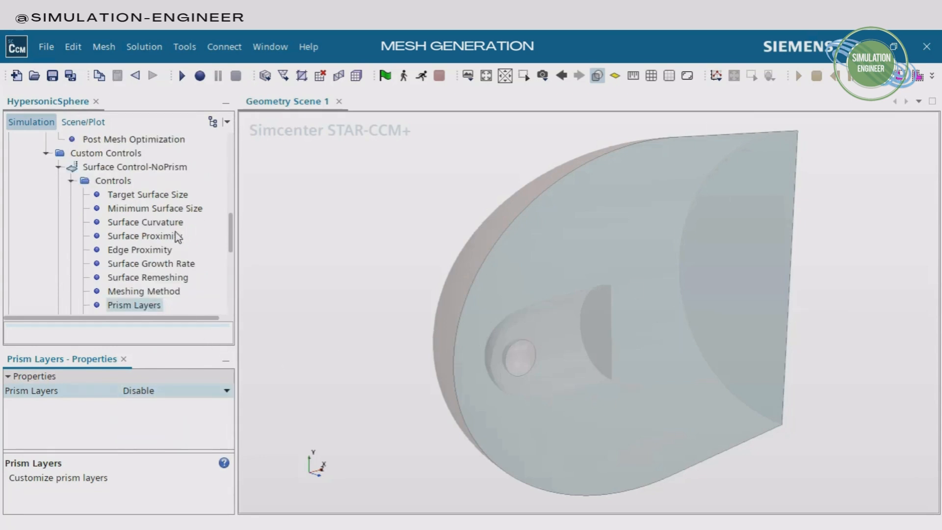
pyautogui.click(108, 169)
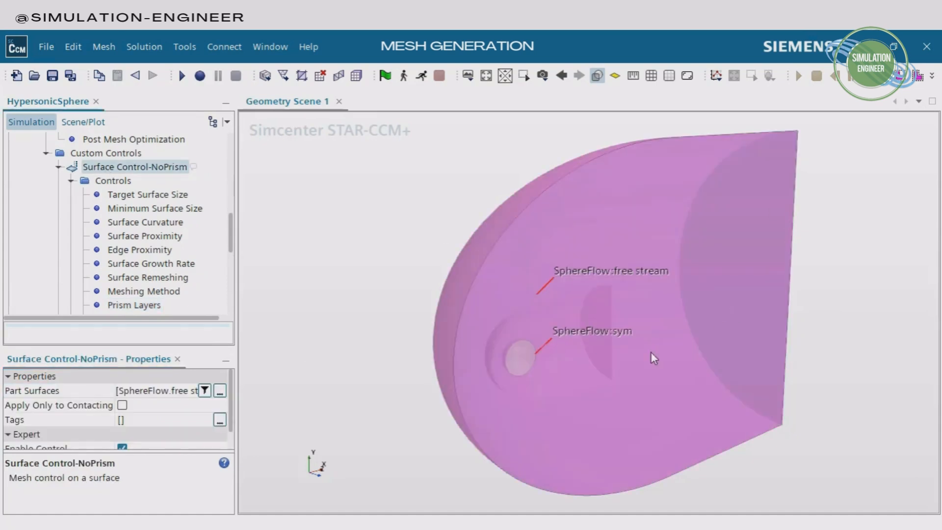
pyautogui.click(71, 181)
pyautogui.click(58, 167)
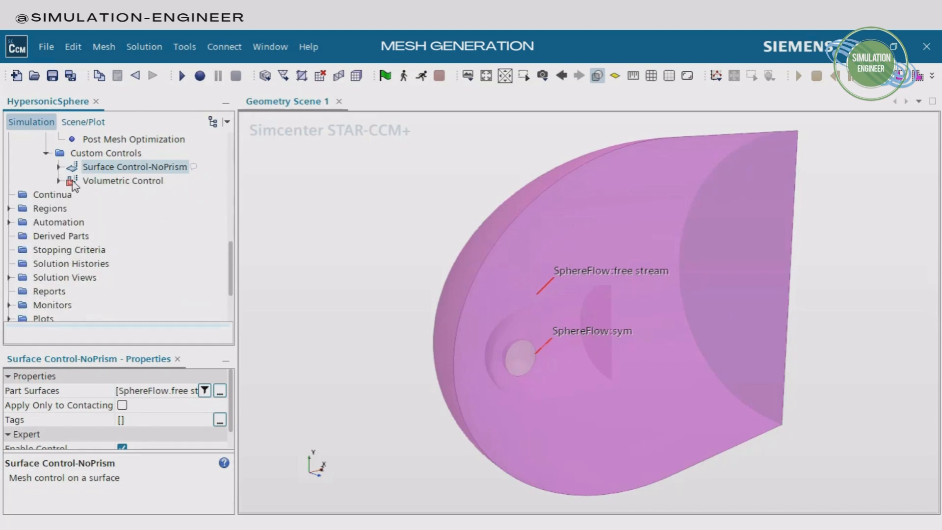
# Highlight the Volumetric Control and Refinement part in the scene and check the parts assigned to the control
pyautogui.click(106, 181)
pyautogui.scroll(-2, 687, 493)
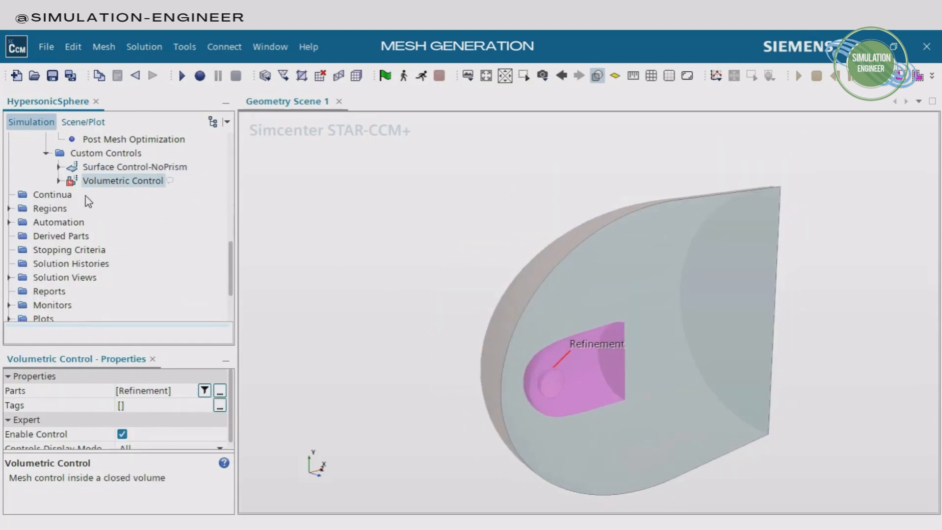
pyautogui.scroll(10, 87, 199)
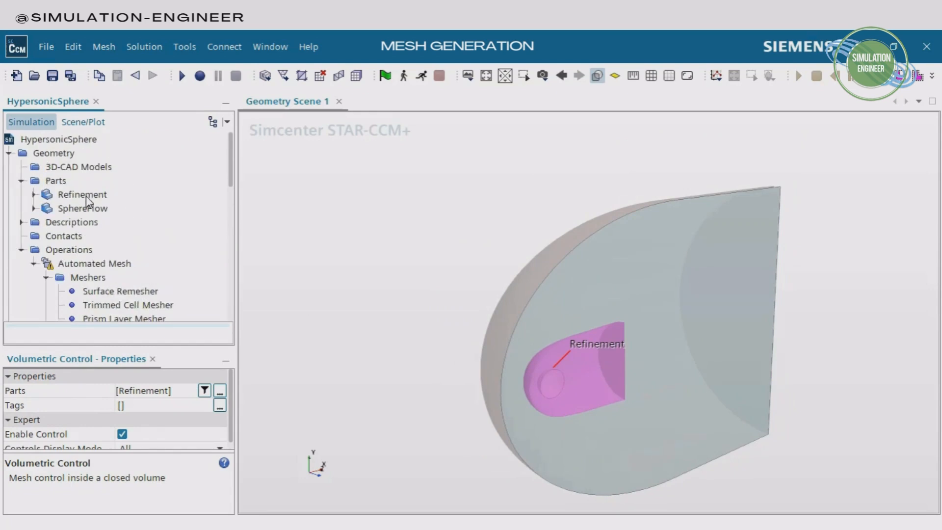
pyautogui.click(86, 196)
pyautogui.scroll(-10, 137, 243)
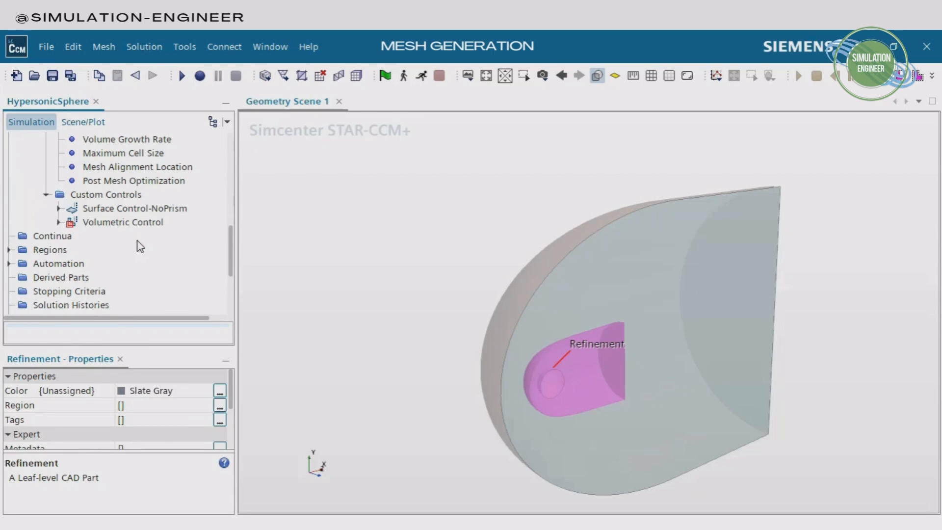
pyautogui.click(118, 222)
pyautogui.click(220, 391)
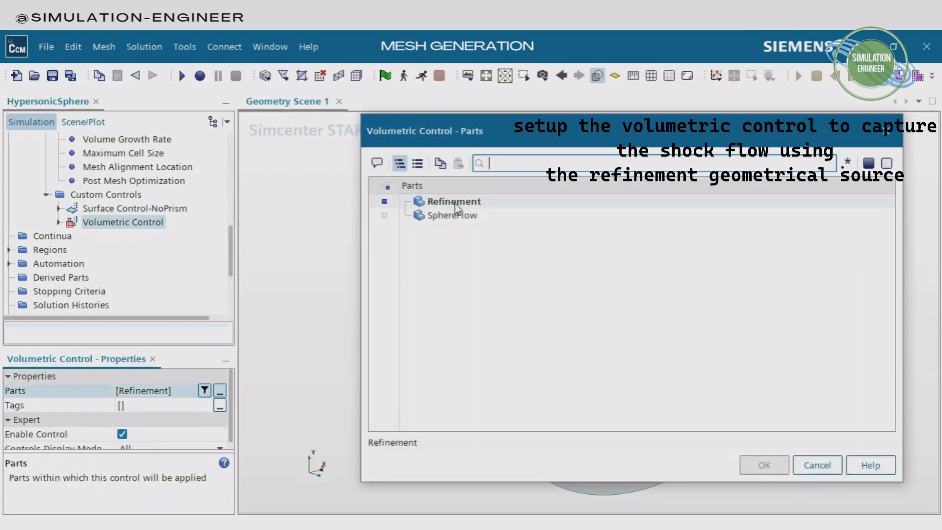
pyautogui.click(816, 465)
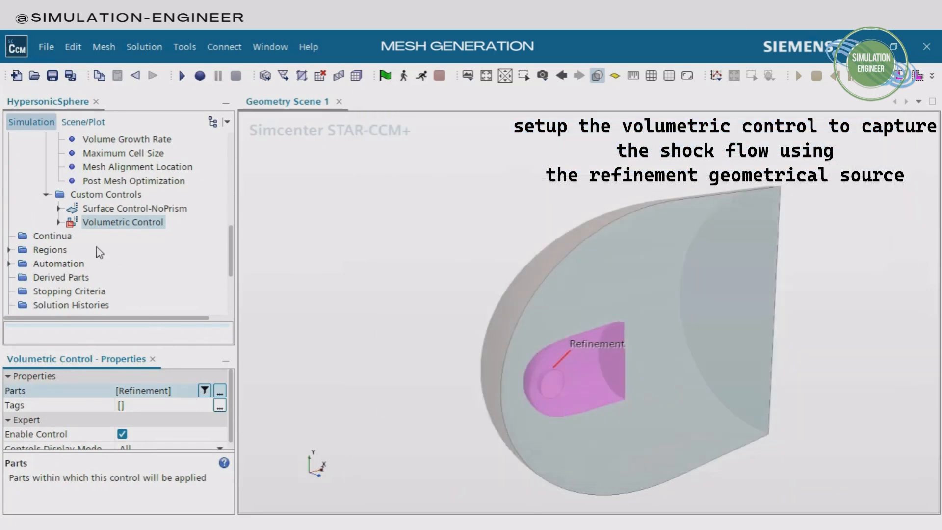
# Review the Volumetric Control's Surface Remesher, Prism Layer Mesher and Trimmer options and its Custom Size
pyautogui.click(58, 222)
pyautogui.click(72, 237)
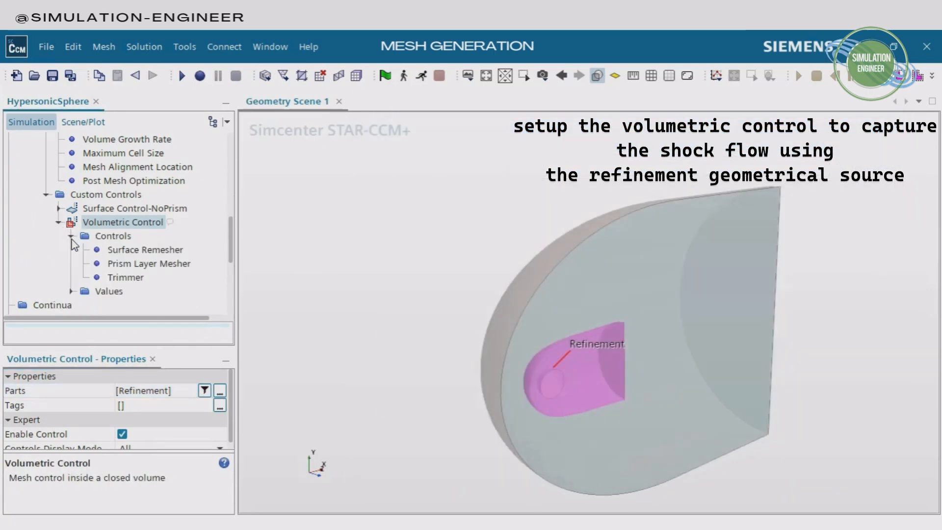
pyautogui.click(143, 250)
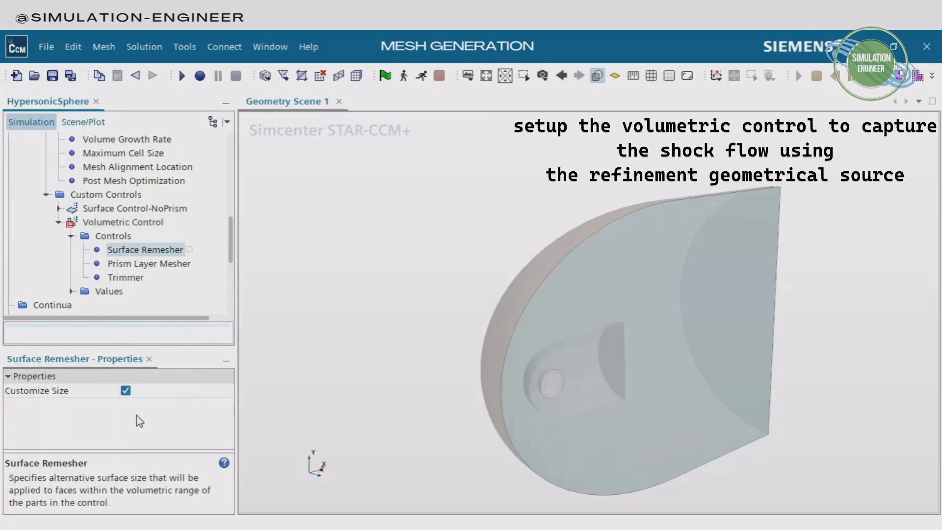
pyautogui.click(147, 264)
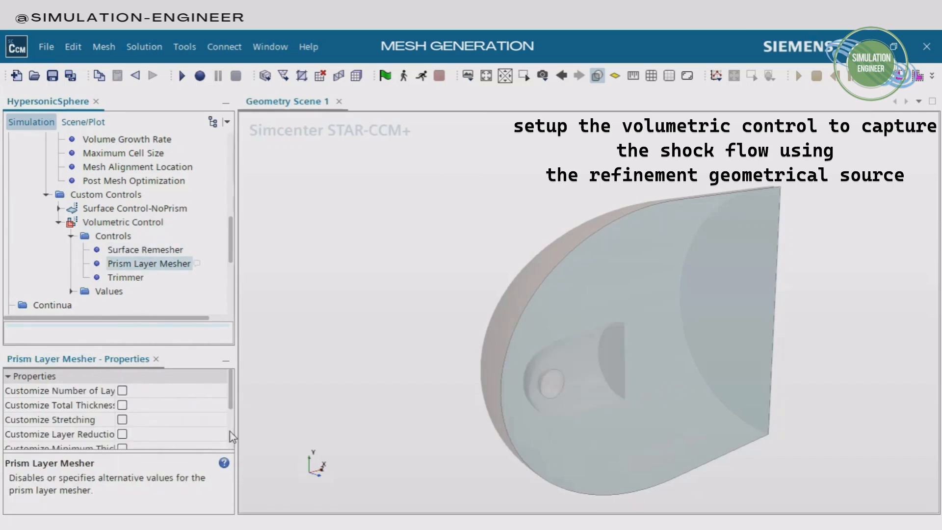
pyautogui.scroll(-1, 210, 437)
pyautogui.scroll(-1, 210, 436)
pyautogui.click(123, 280)
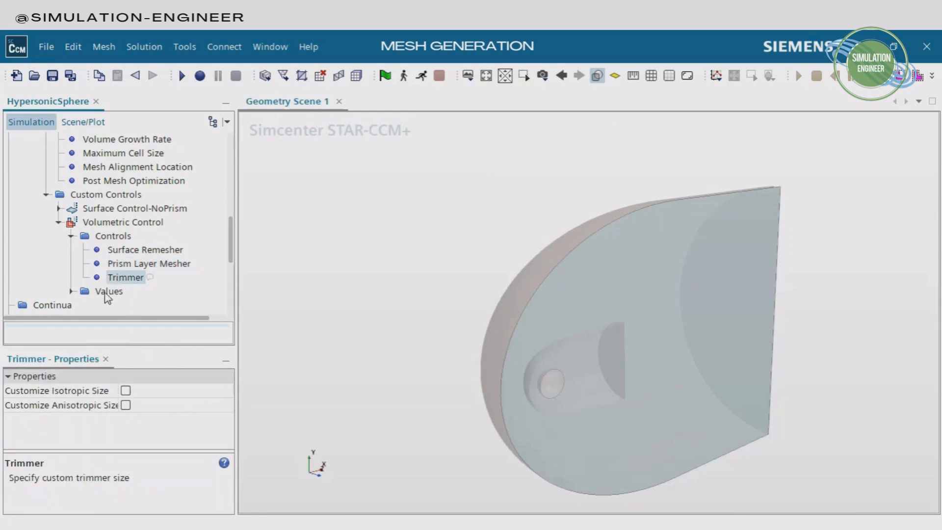
pyautogui.click(71, 291)
pyautogui.click(133, 304)
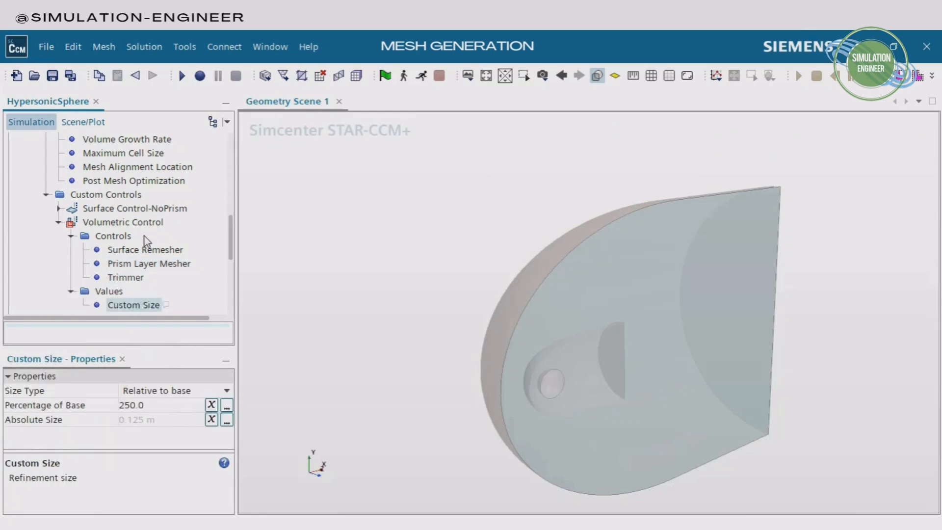
# Review the Volumetric Control's Surface Remesher option and its Custom Size, keeping the Size Type as Relative to base
pyautogui.click(147, 251)
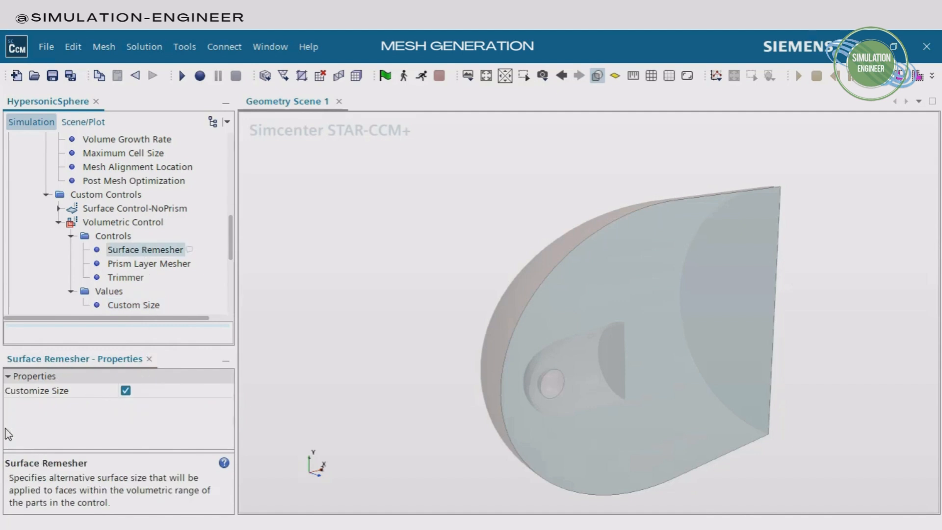
pyautogui.click(132, 306)
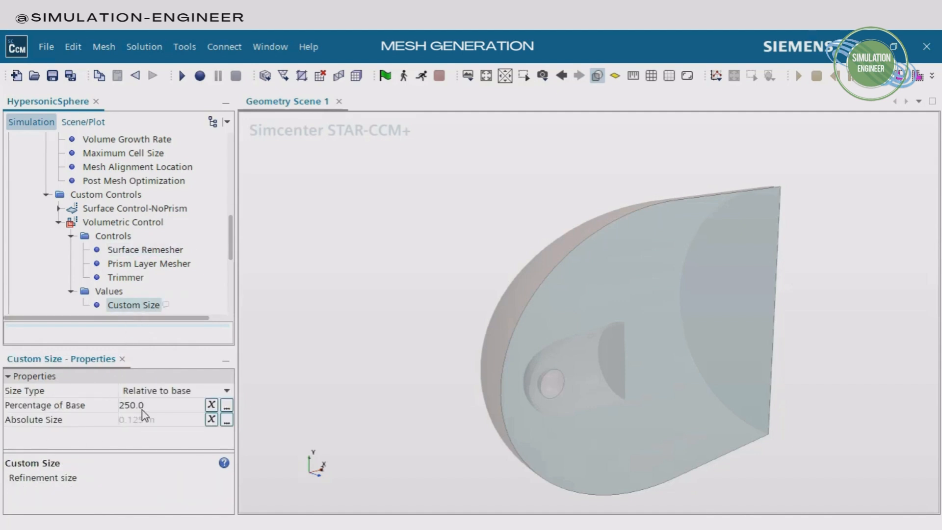
pyautogui.click(142, 406)
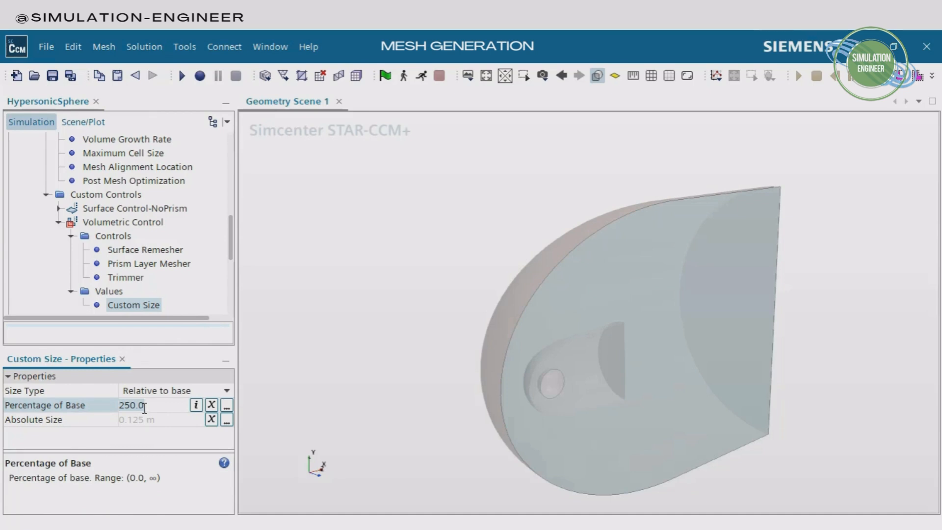
pyautogui.click(173, 393)
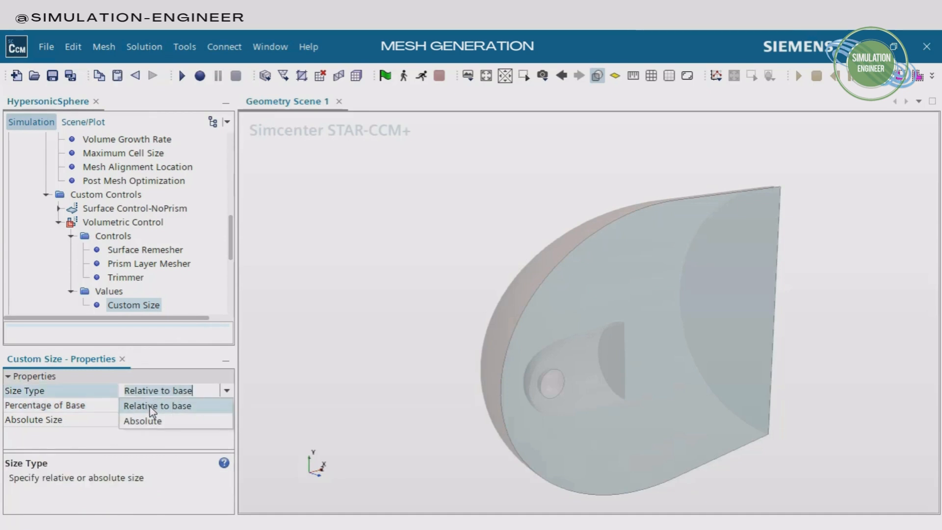
pyautogui.click(155, 405)
# Check the mesh Base Size and compare it with the Volumetric Control's relative and absolute Custom Size
pyautogui.scroll(4, 181, 230)
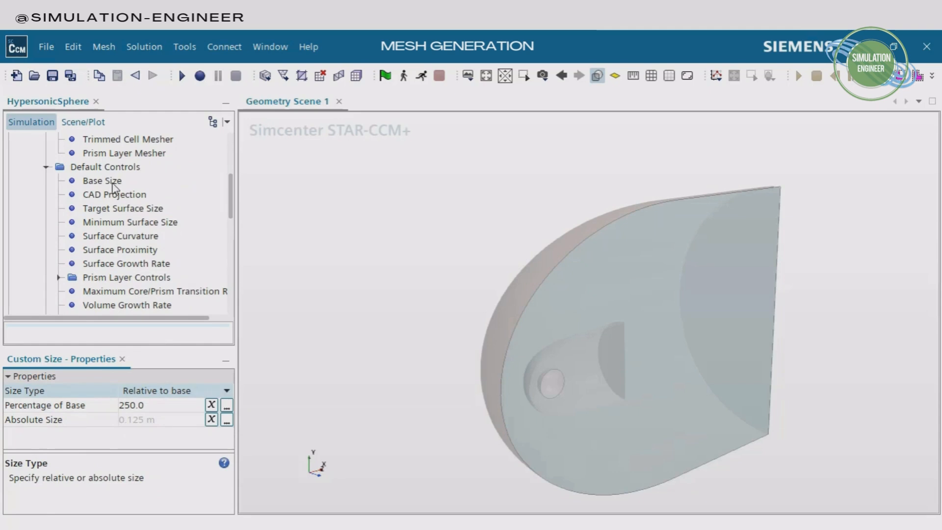
pyautogui.click(113, 184)
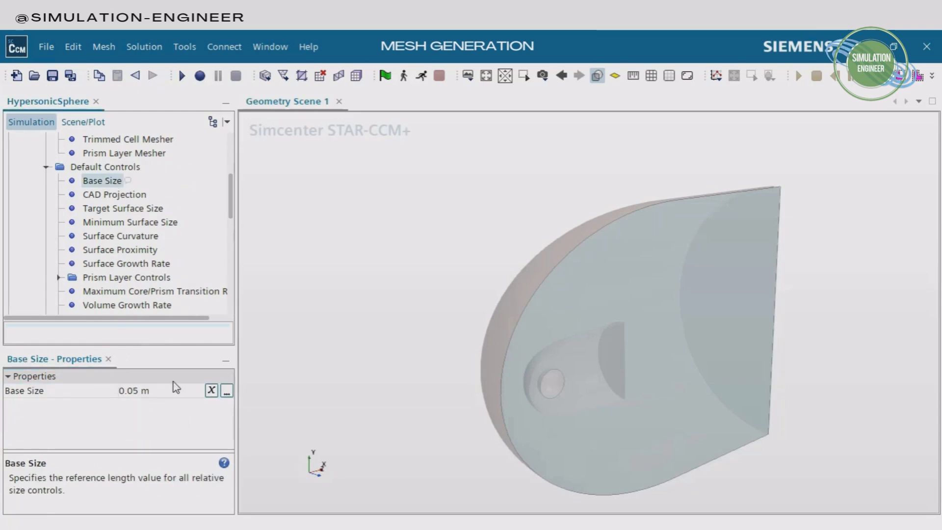
pyautogui.scroll(-6, 161, 221)
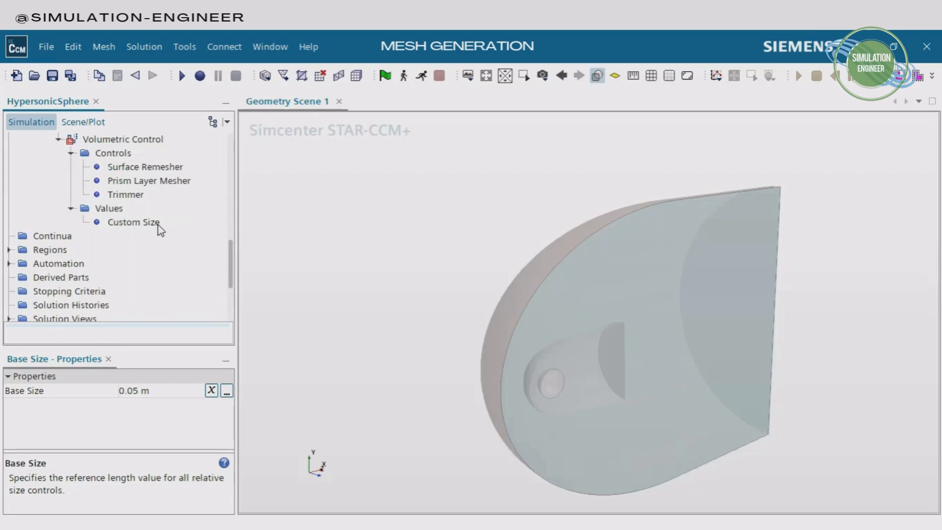
pyautogui.click(157, 225)
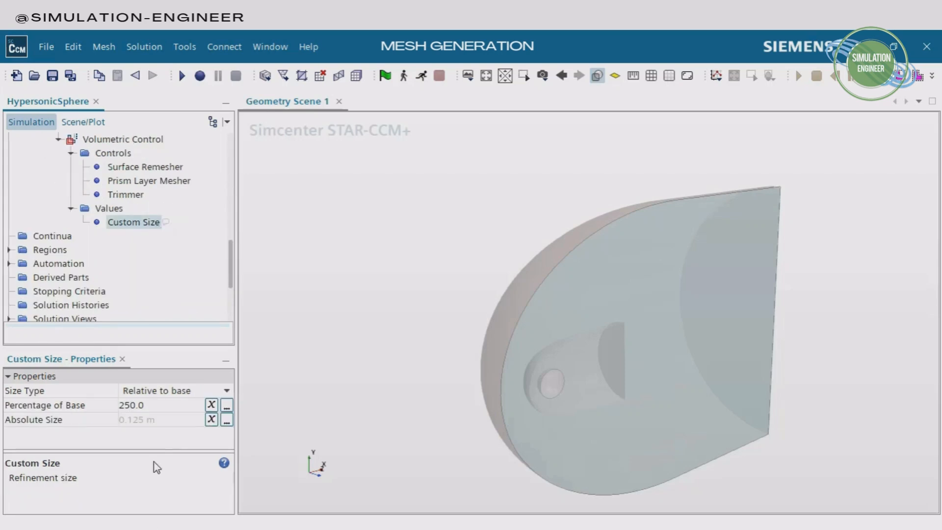
pyautogui.click(157, 420)
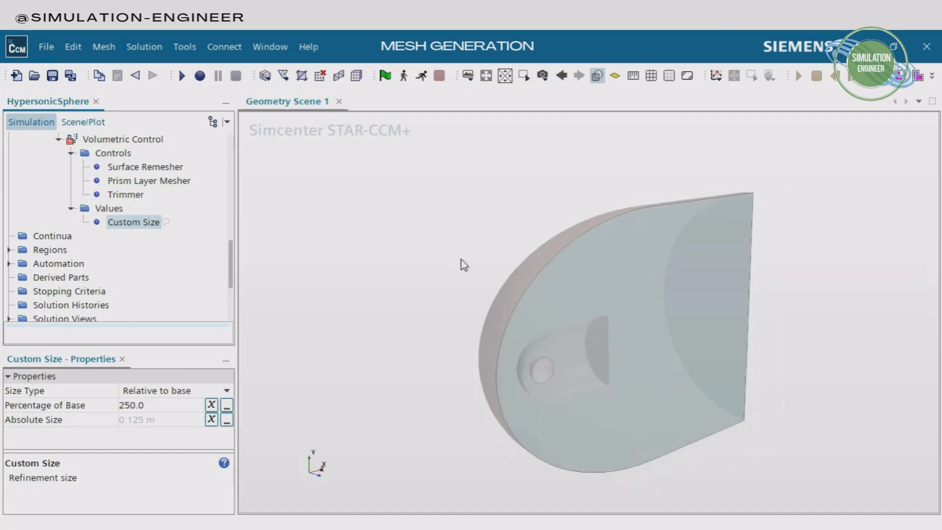
# Execute only the surface meshers of the Automated Mesh operation
pyautogui.scroll(-2, 462, 263)
pyautogui.scroll(3, 140, 269)
pyautogui.scroll(5, 140, 269)
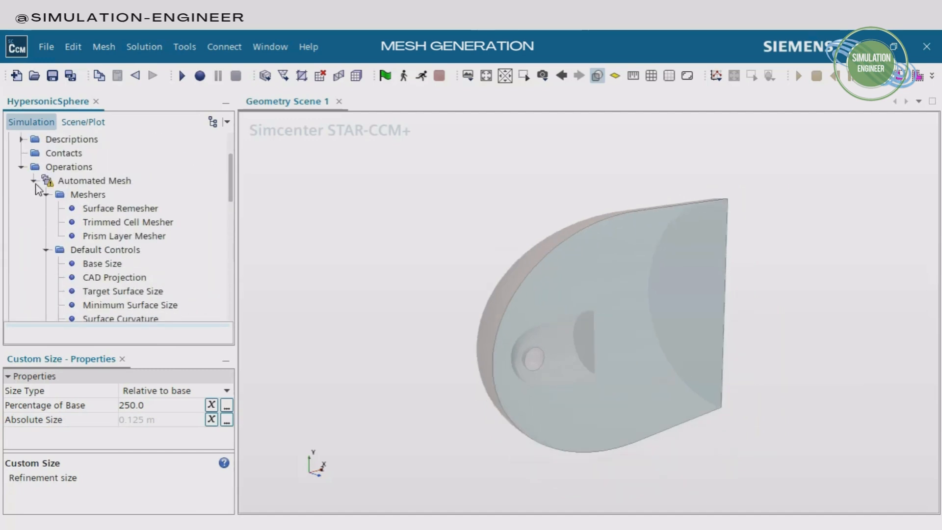
pyautogui.click(100, 183)
pyautogui.rightClick(104, 186)
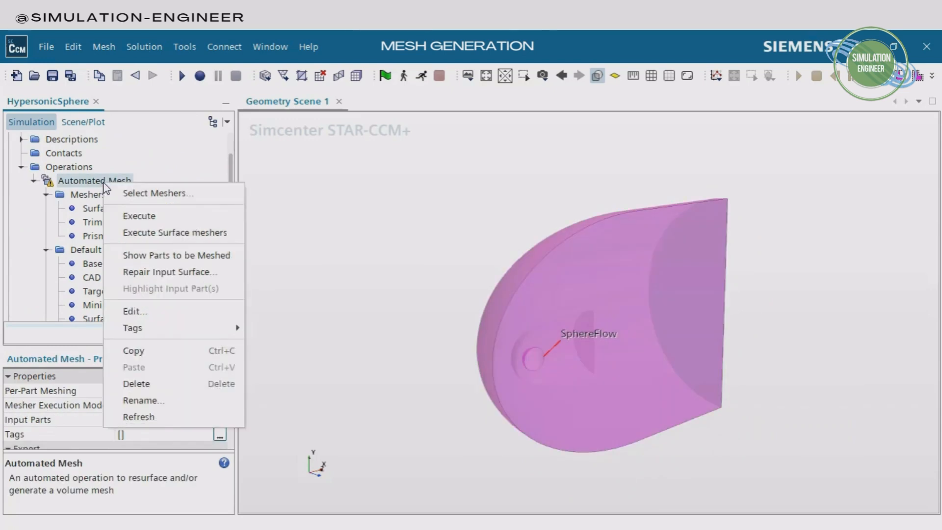
pyautogui.click(192, 234)
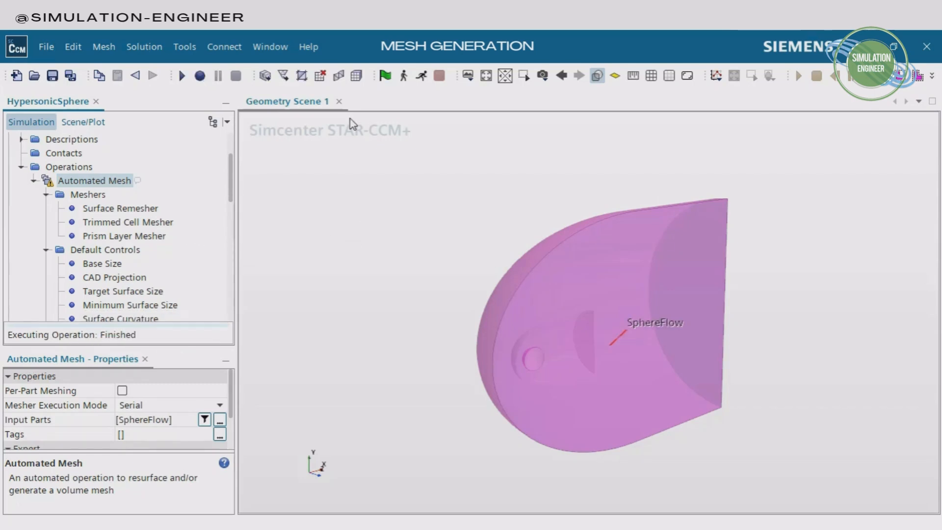
# Create a mesh scene and inspect the surface mesh around the sphere and the refinement region
pyautogui.click(468, 77)
pyautogui.click(497, 113)
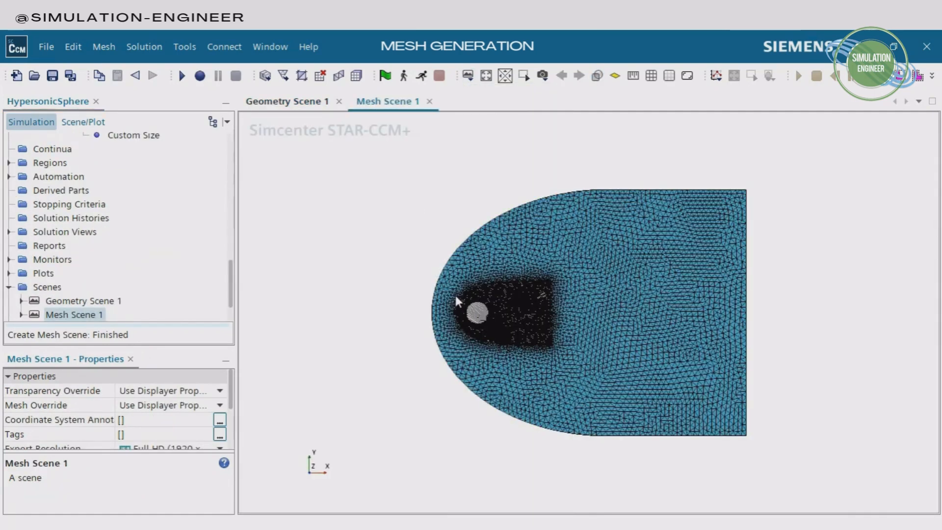
pyautogui.scroll(5, 454, 293)
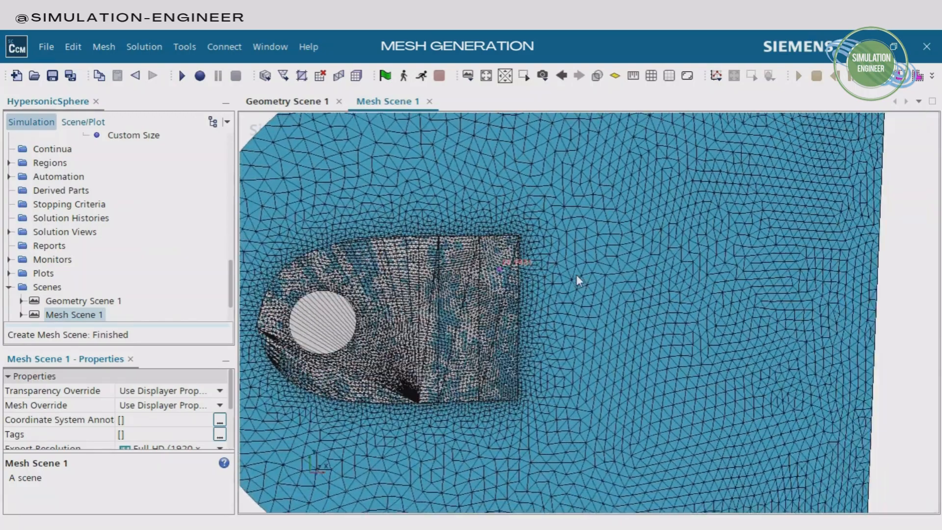
pyautogui.moveTo(576, 275); pyautogui.dragTo(584, 279)
pyautogui.scroll(-3, 584, 279)
pyautogui.moveTo(483, 318); pyautogui.dragTo(425, 317)
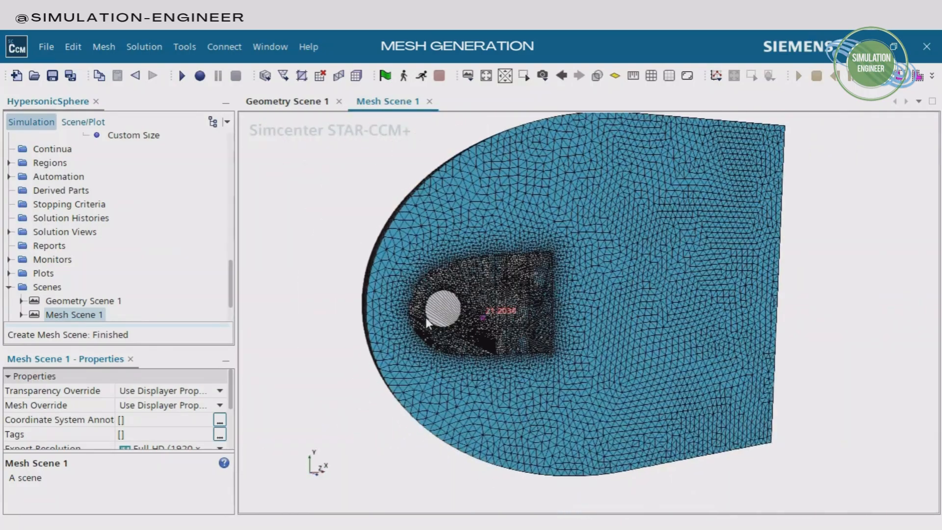
# Open the part selection of the Mesh 1 displayer in Mesh Scene 1 and deselect the geometry parts
pyautogui.click(82, 122)
pyautogui.click(9, 154)
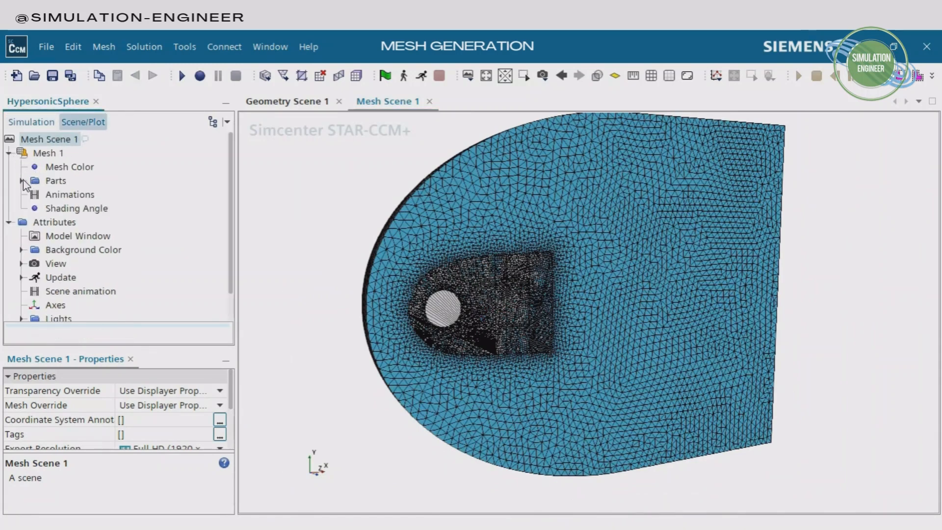
pyautogui.click(21, 181)
pyautogui.click(55, 181)
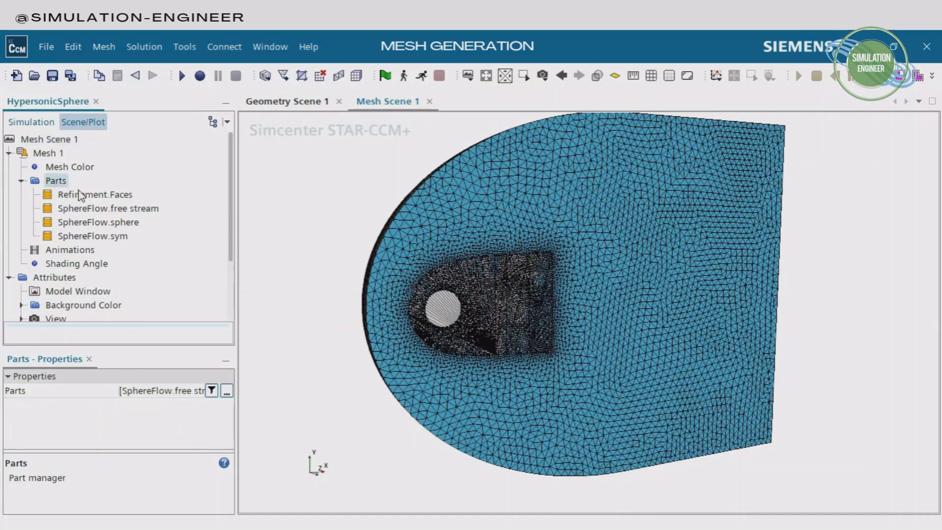
pyautogui.click(226, 392)
pyautogui.click(405, 201)
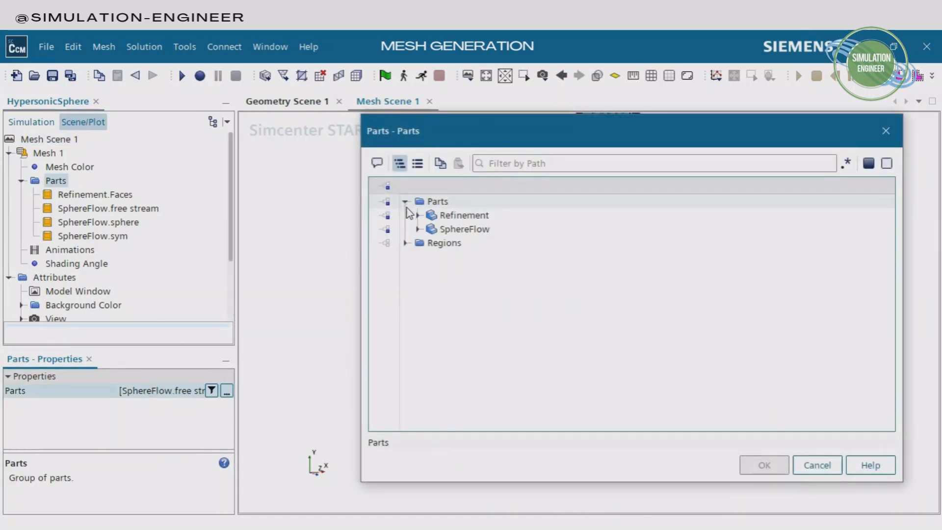
# Assign the free stream, sphere and sym boundaries of the SphereFlow region to the Mesh 1 displayer
pyautogui.click(405, 243)
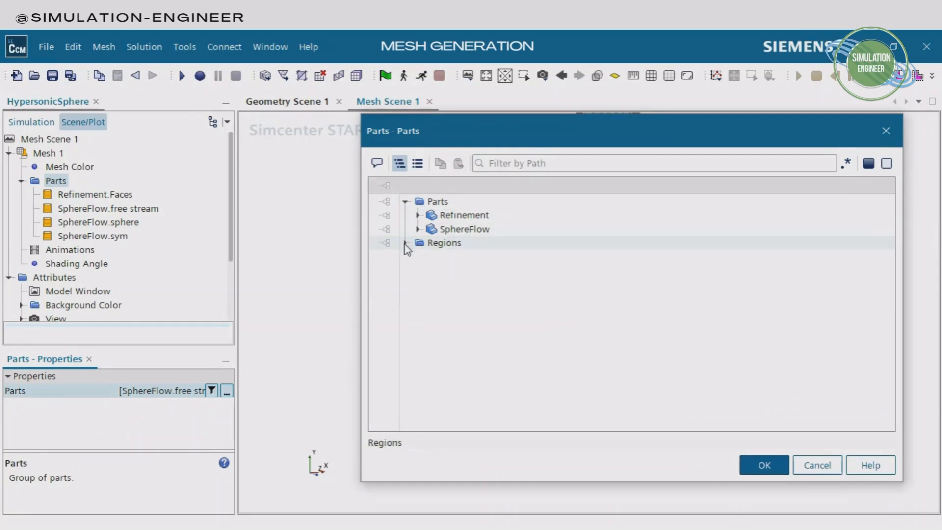
pyautogui.click(456, 256)
pyautogui.click(492, 285)
pyautogui.click(492, 299)
pyautogui.keyDown('shift'); pyautogui.click(504, 287); pyautogui.keyUp('shift')
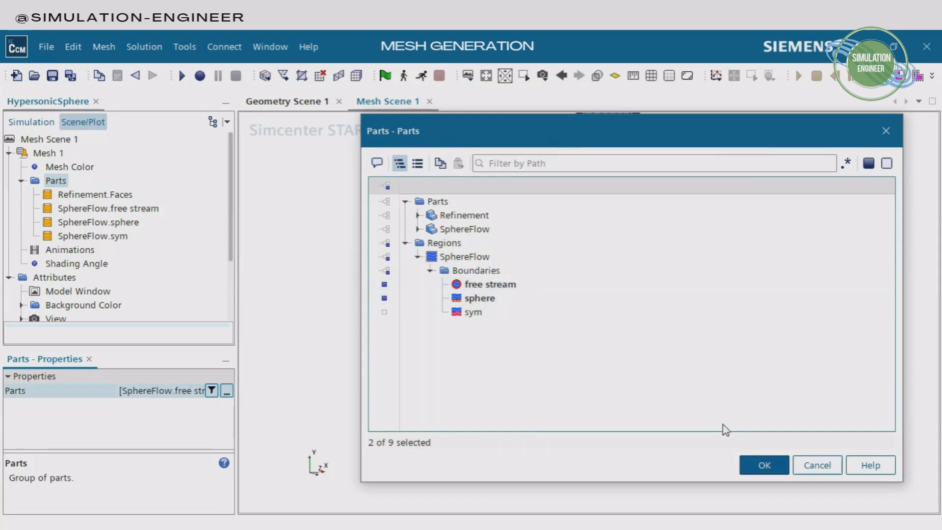
pyautogui.keyDown('ctrl'); pyautogui.click(473, 312); pyautogui.keyUp('ctrl')
pyautogui.click(764, 464)
# Examine the surface mesh on the region boundaries, comparing the sphere, the refined zone and the outer domain
pyautogui.scroll(-2, 493, 276)
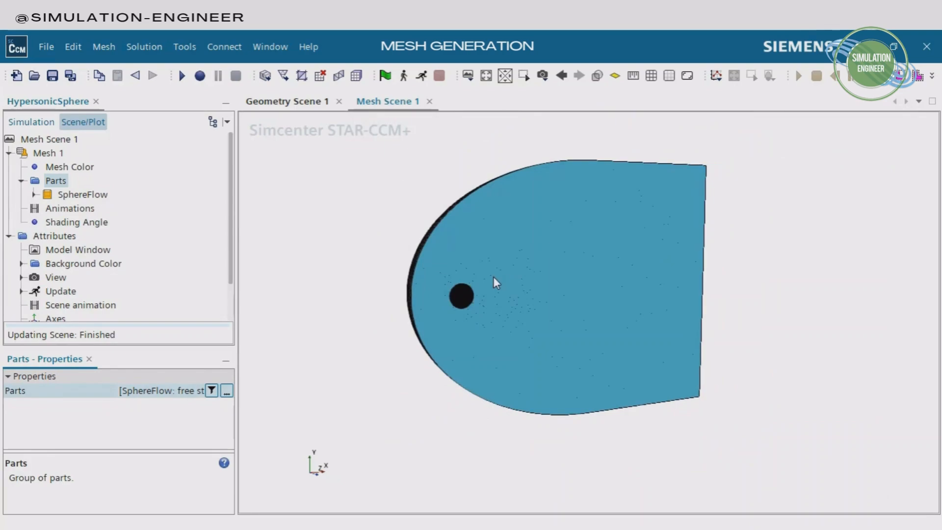
pyautogui.moveTo(354, 287); pyautogui.dragTo(698, 279)
pyautogui.moveTo(475, 271); pyautogui.dragTo(622, 328)
pyautogui.scroll(5, 623, 328)
pyautogui.moveTo(684, 376); pyautogui.dragTo(616, 270, button='right')
pyautogui.moveTo(616, 270); pyautogui.dragTo(502, 255)
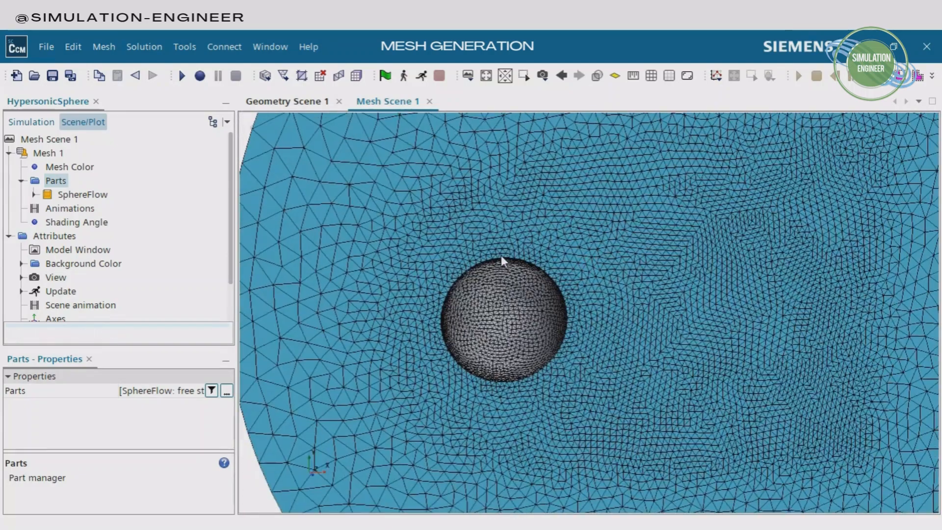
pyautogui.scroll(3, 510, 260)
pyautogui.scroll(-6, 519, 266)
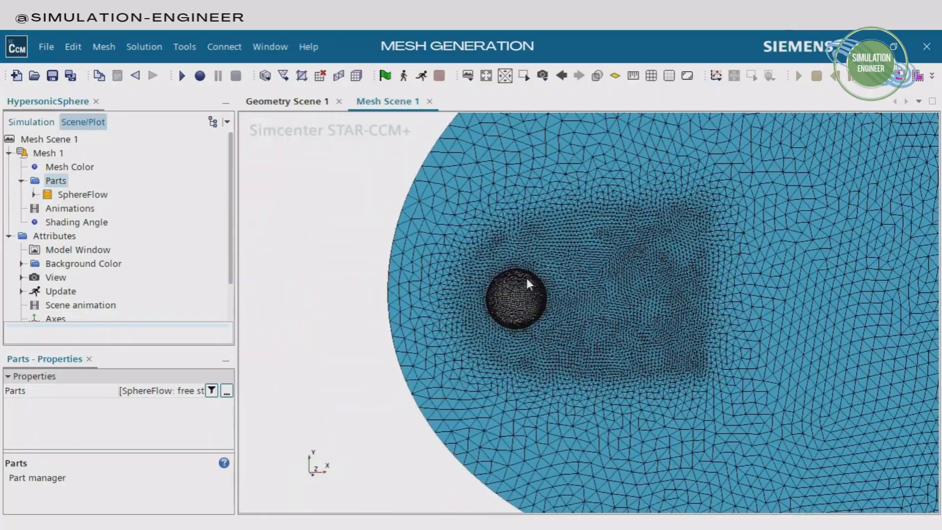
pyautogui.scroll(-5, 526, 278)
pyautogui.moveTo(529, 278); pyautogui.dragTo(567, 301)
pyautogui.scroll(4, 568, 303)
pyautogui.scroll(-1, 568, 302)
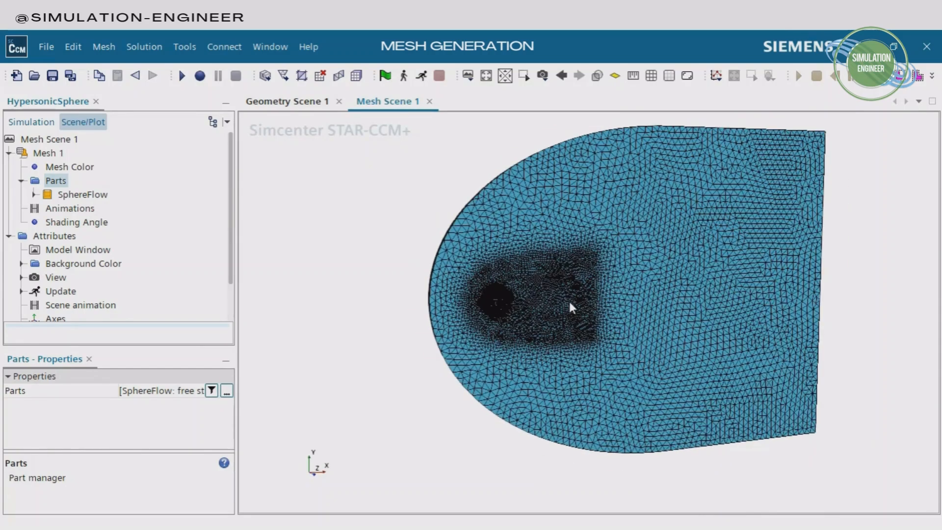
pyautogui.moveTo(569, 303); pyautogui.dragTo(566, 323, button='middle')
# Generate the volume mesh
pyautogui.click(39, 127)
pyautogui.scroll(10, 123, 222)
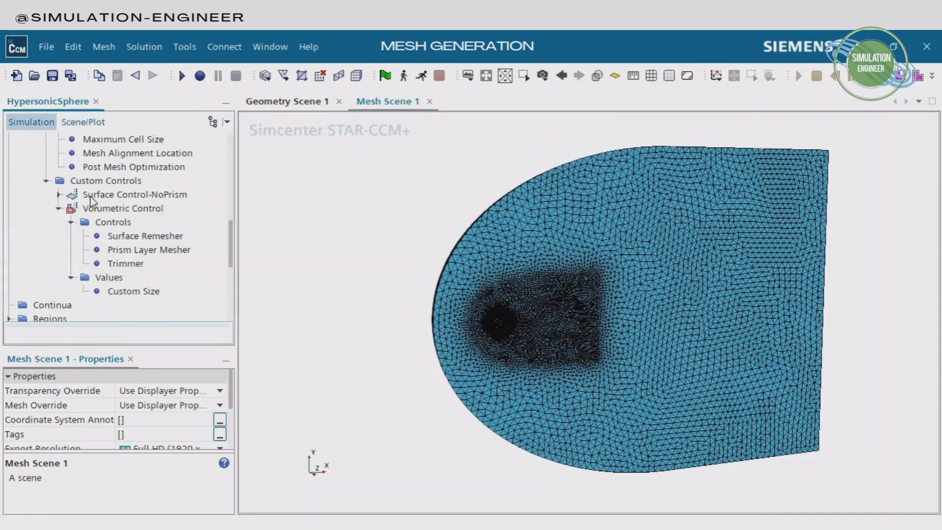
pyautogui.click(357, 76)
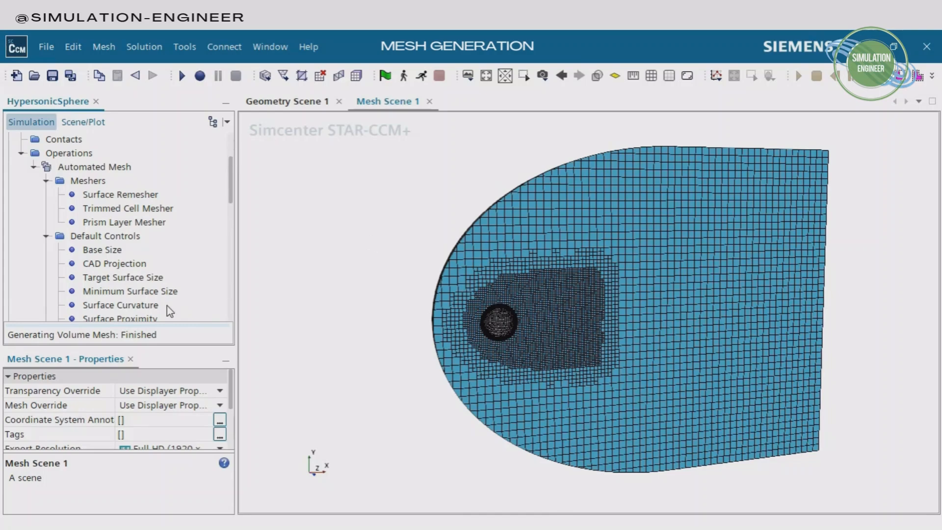
# Examine the volume mesh from several angles, including the sphere's prism layers, the refined trimmed cells and the whole symmetry plane
pyautogui.scroll(10, 484, 309)
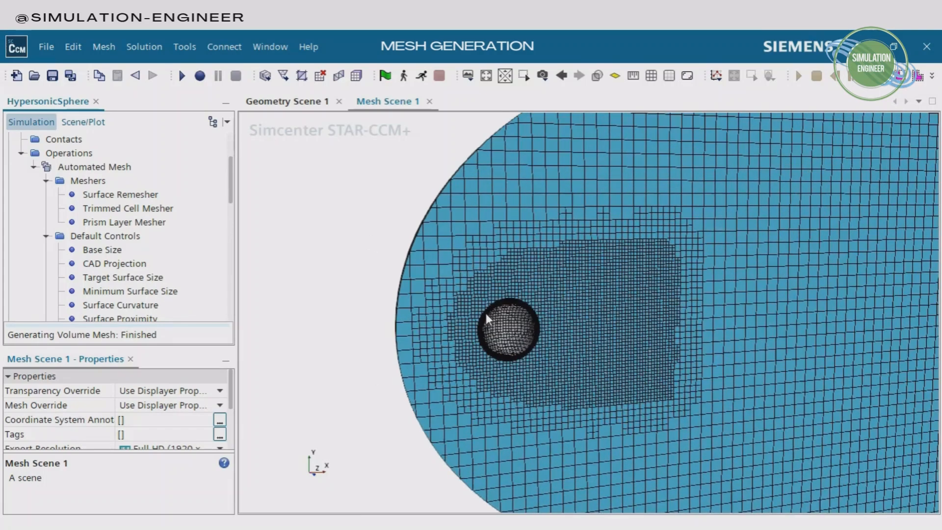
pyautogui.scroll(2, 538, 340)
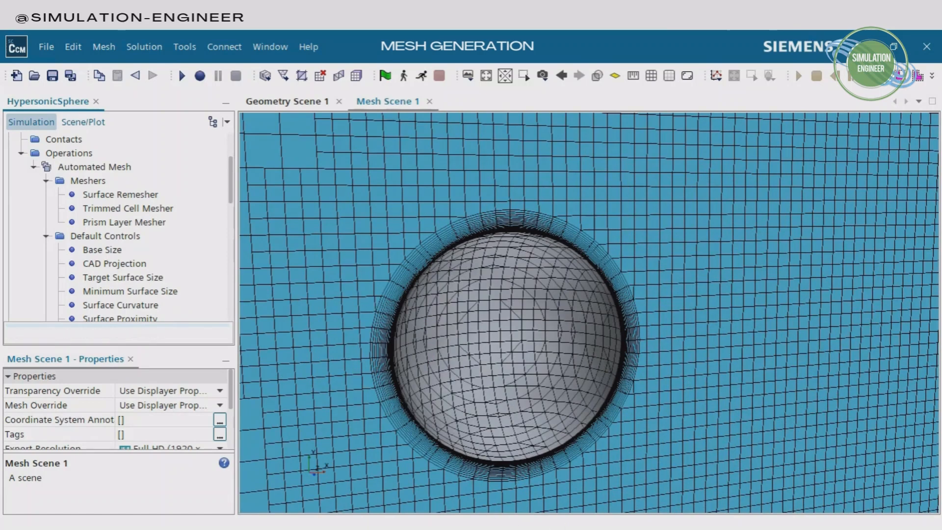
pyautogui.scroll(4, 538, 315)
pyautogui.scroll(-7, 544, 318)
pyautogui.moveTo(534, 321); pyautogui.dragTo(768, 352)
pyautogui.scroll(-5, 641, 326)
pyautogui.moveTo(543, 342); pyautogui.dragTo(633, 343)
pyautogui.moveTo(737, 278); pyautogui.dragTo(446, 246)
pyautogui.scroll(-5, 447, 247)
pyautogui.scroll(-10, 466, 255)
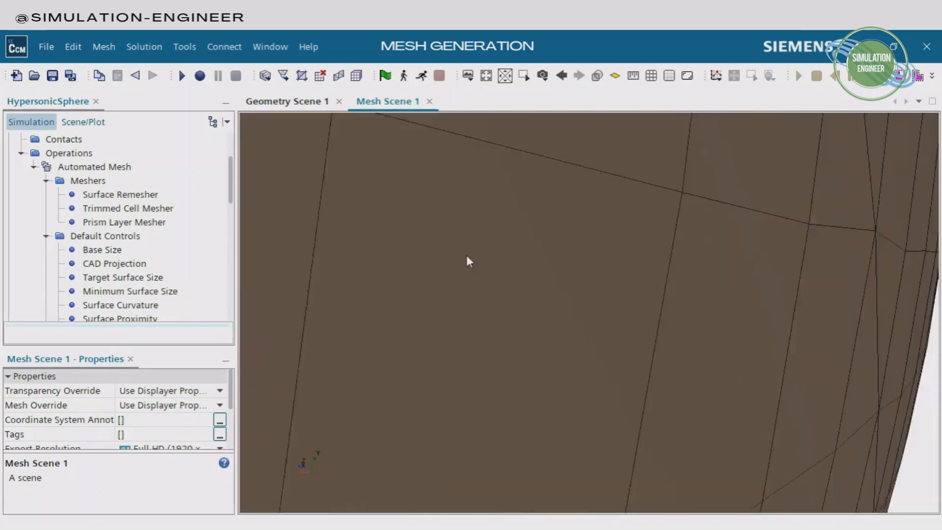
pyautogui.scroll(-3, 540, 321)
pyautogui.moveTo(553, 330); pyautogui.dragTo(500, 271)
pyautogui.press('s')
pyautogui.scroll(1, 622, 309)
pyautogui.moveTo(653, 309); pyautogui.dragTo(559, 319, button='right')
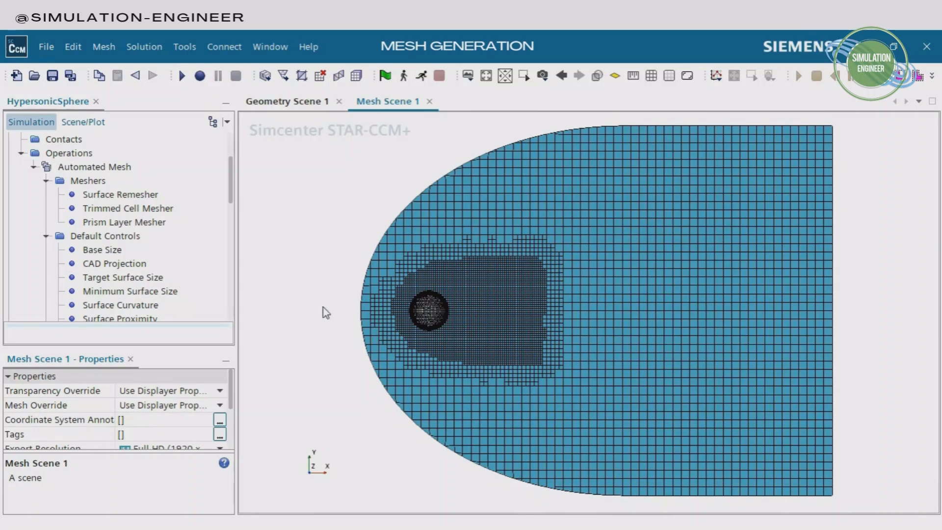
# Highlight the Refinement part and the Volumetric Control in the mesh scene to compare them with the refined cells, then clear the highlight
pyautogui.scroll(3, 148, 240)
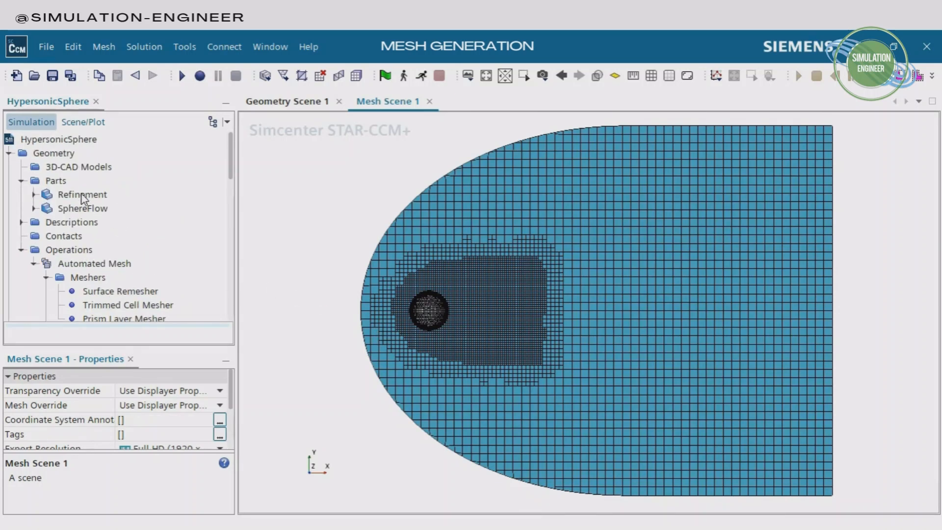
pyautogui.click(81, 194)
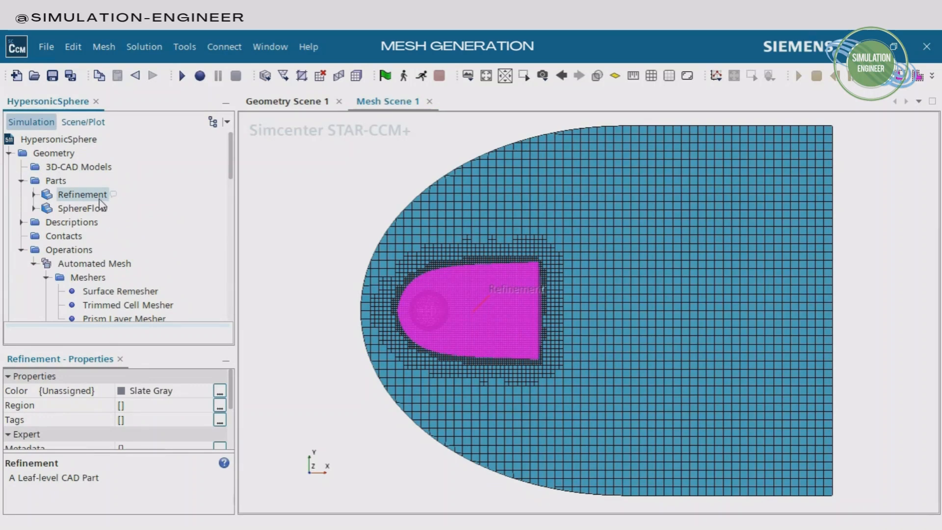
pyautogui.scroll(-7, 162, 265)
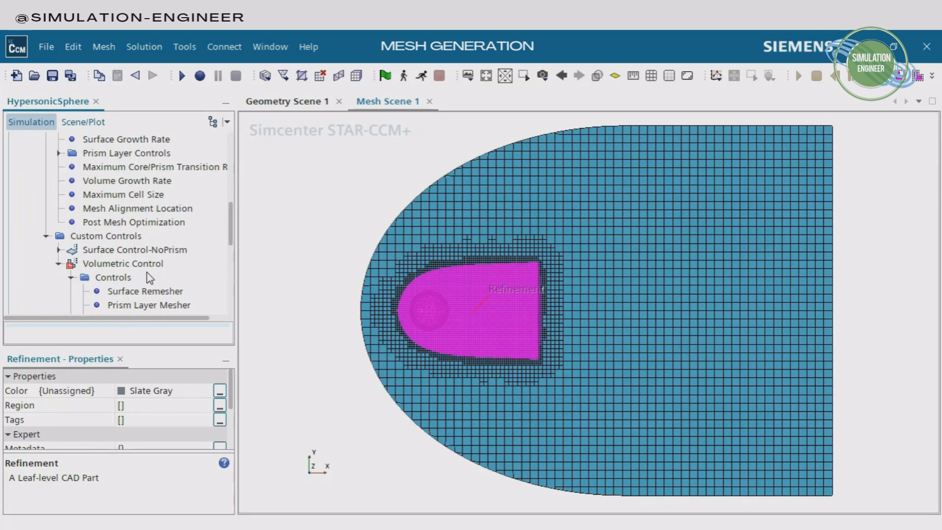
pyautogui.click(145, 265)
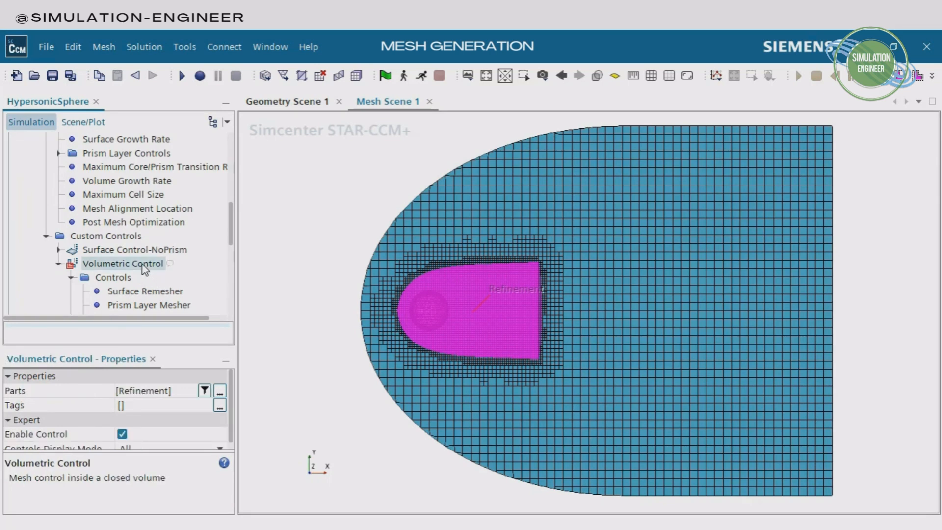
pyautogui.click(295, 235)
pyautogui.scroll(-1, 116, 258)
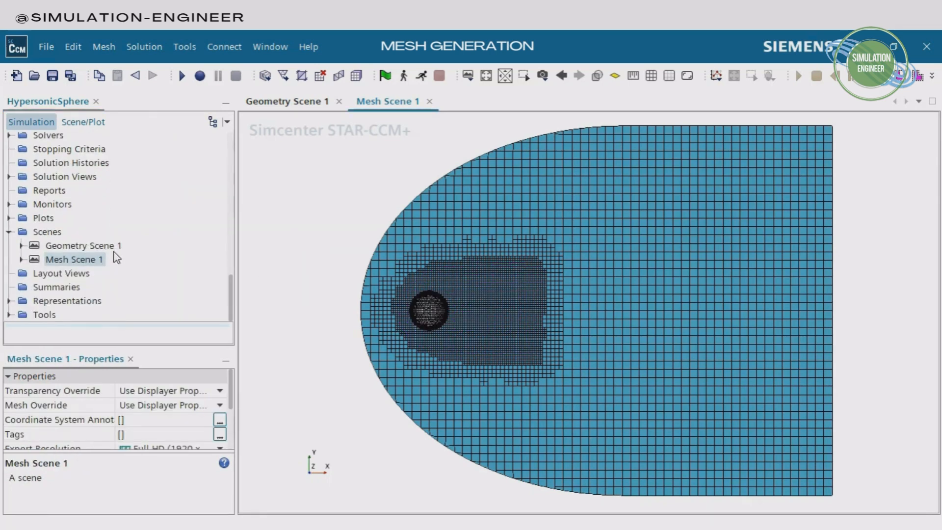
pyautogui.scroll(2, 117, 256)
pyautogui.scroll(9, 179, 238)
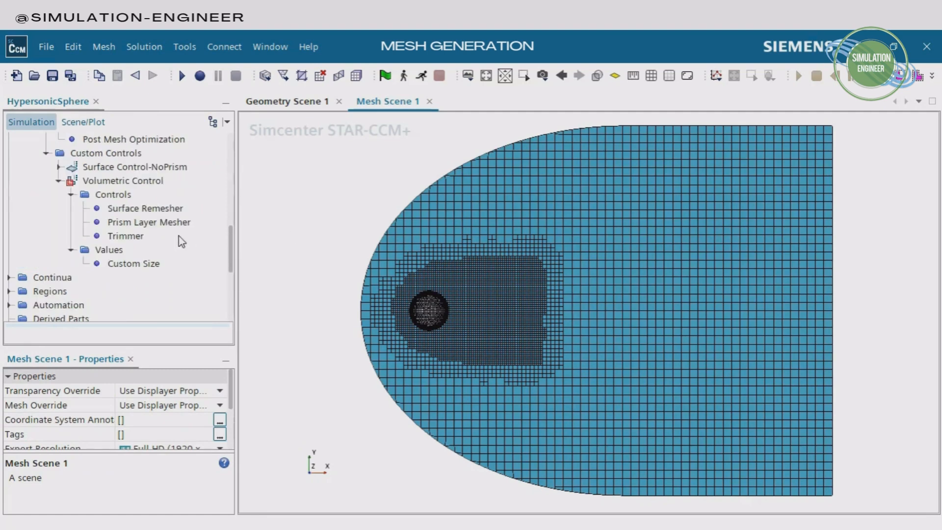
# Open the model selection of the Physics 1 continuum and enable the Gas and Coupled Flow models
pyautogui.scroll(1, 180, 241)
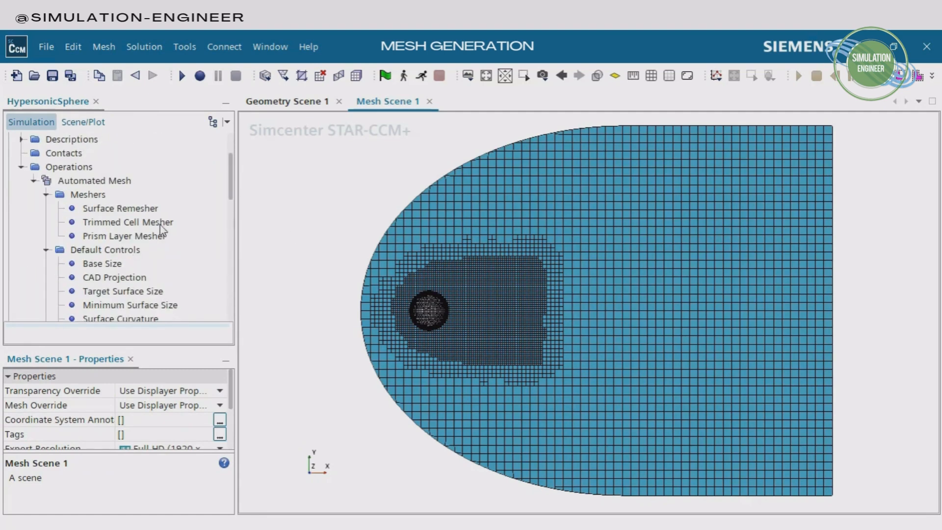
pyautogui.click(33, 181)
pyautogui.click(21, 168)
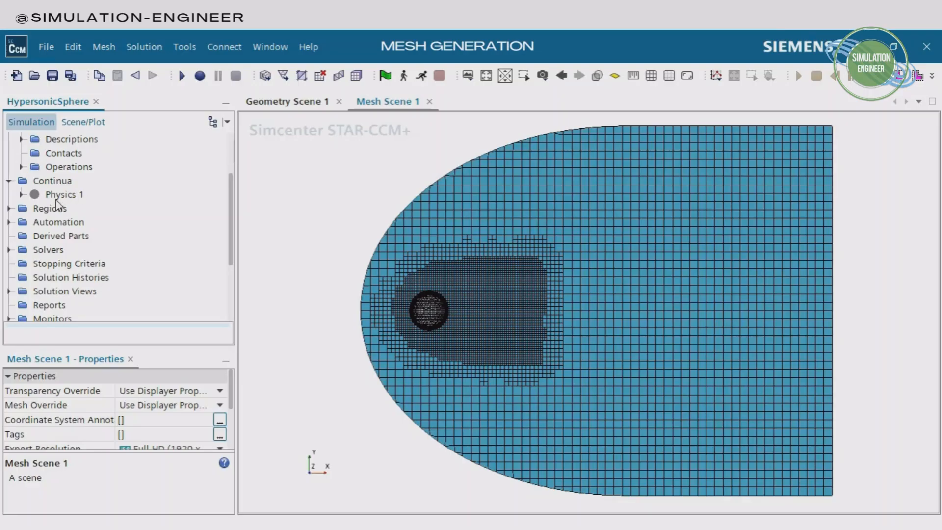
pyautogui.click(58, 194)
pyautogui.rightClick(62, 195)
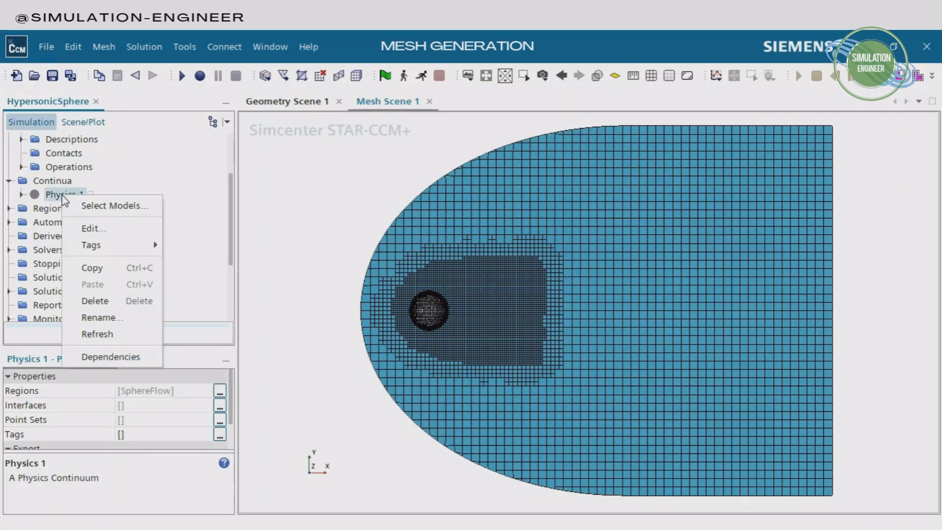
pyautogui.click(108, 206)
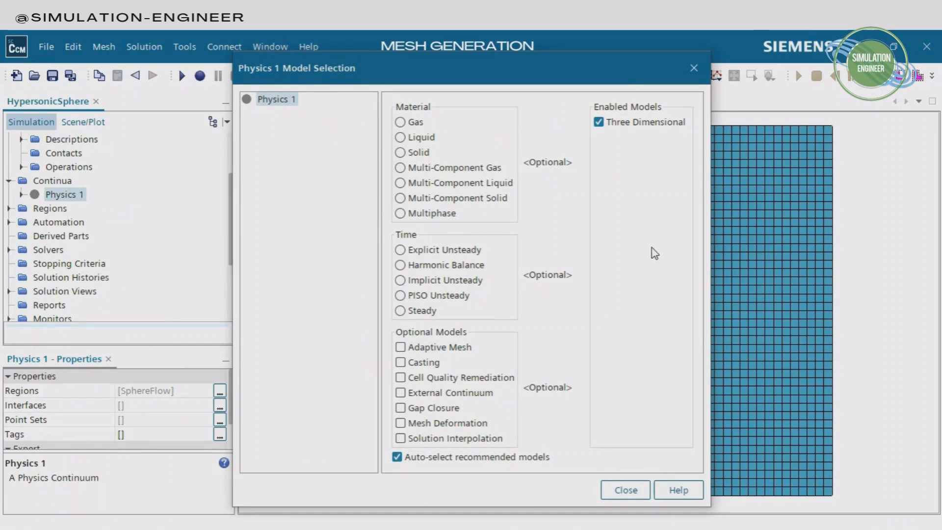
pyautogui.click(401, 124)
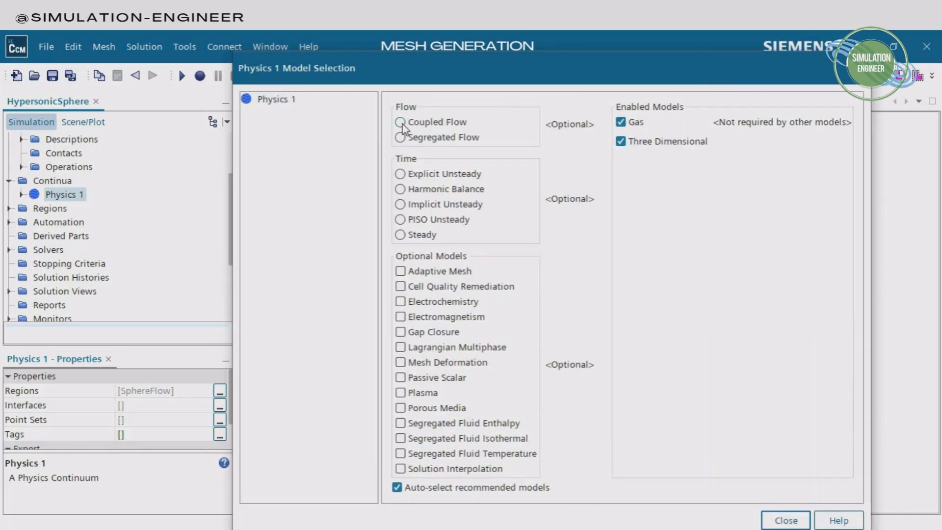
pyautogui.click(401, 122)
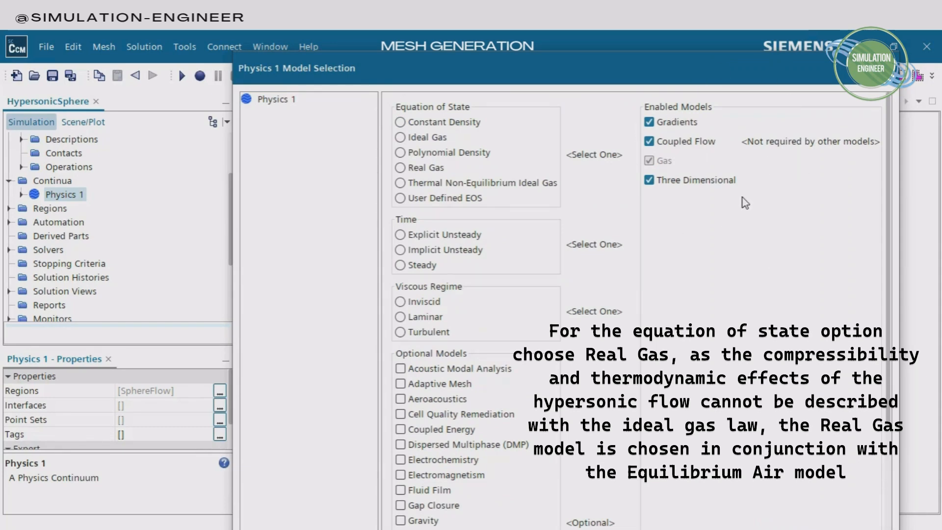
# Complete the Physics 1 models with Real Gas using Equilibrium Air, Steady time and the Laminar viscous regime
pyautogui.click(425, 169)
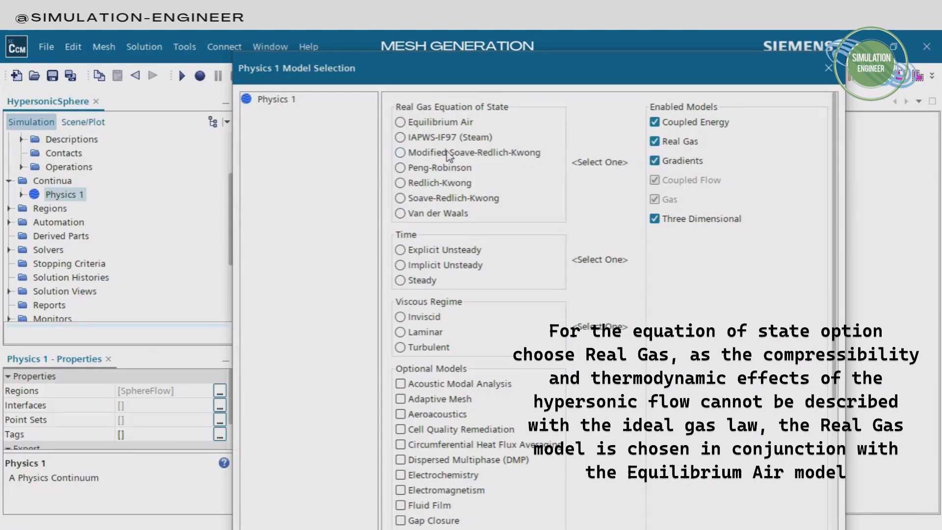
pyautogui.click(426, 282)
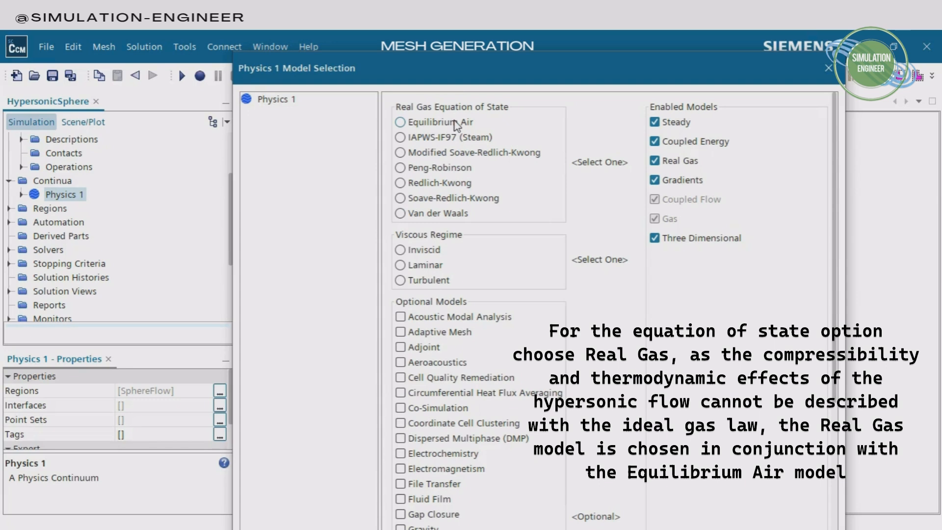
pyautogui.click(437, 124)
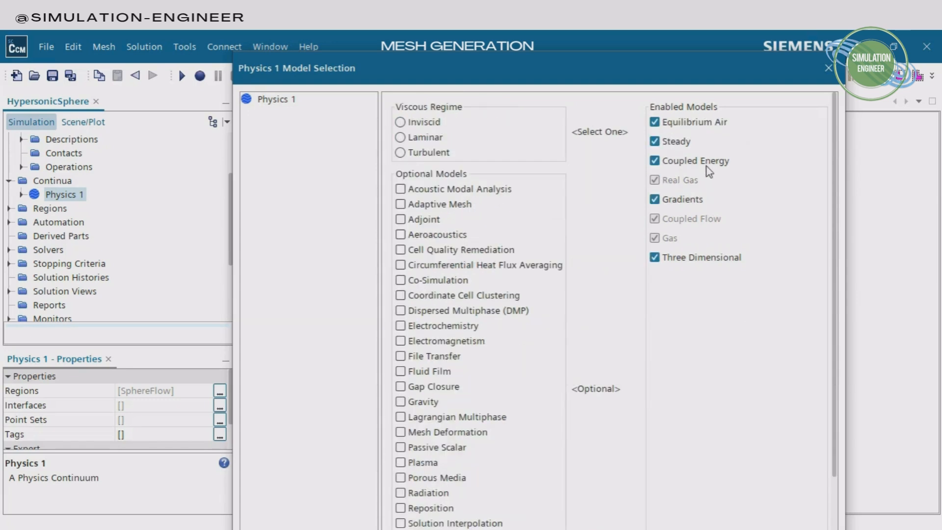
pyautogui.click(423, 138)
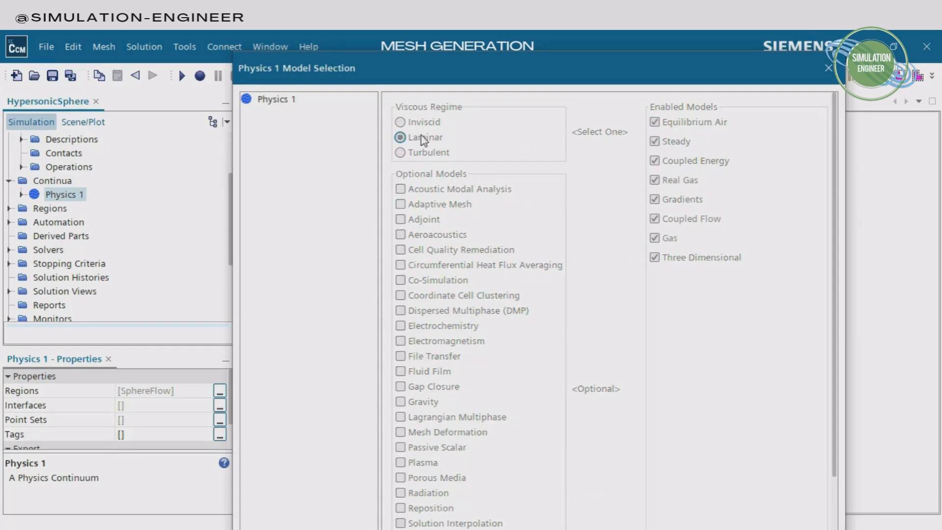
pyautogui.moveTo(693, 79); pyautogui.dragTo(690, 54)
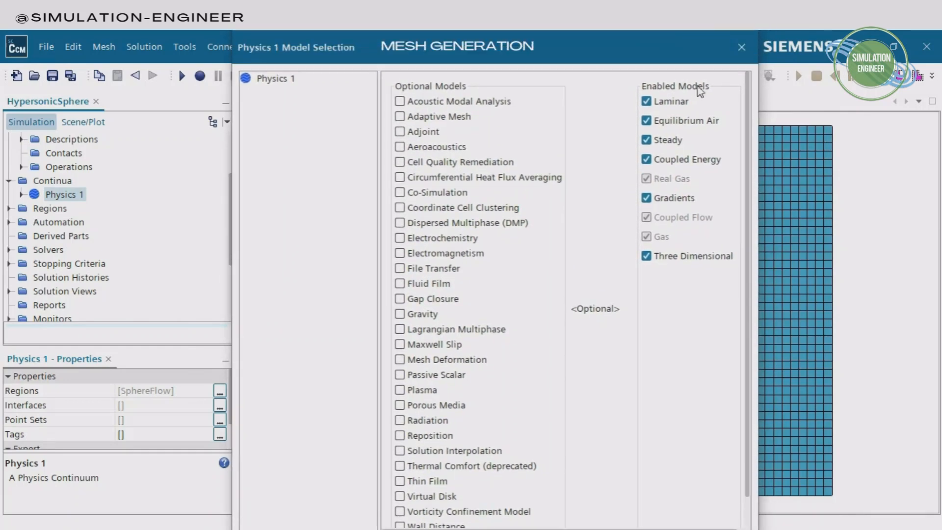
pyautogui.click(741, 48)
# Set the Coupled Flow model's discretization to MUSCL 3rd-order/CD and its Positivity Rate Limit to 0.05
pyautogui.click(21, 195)
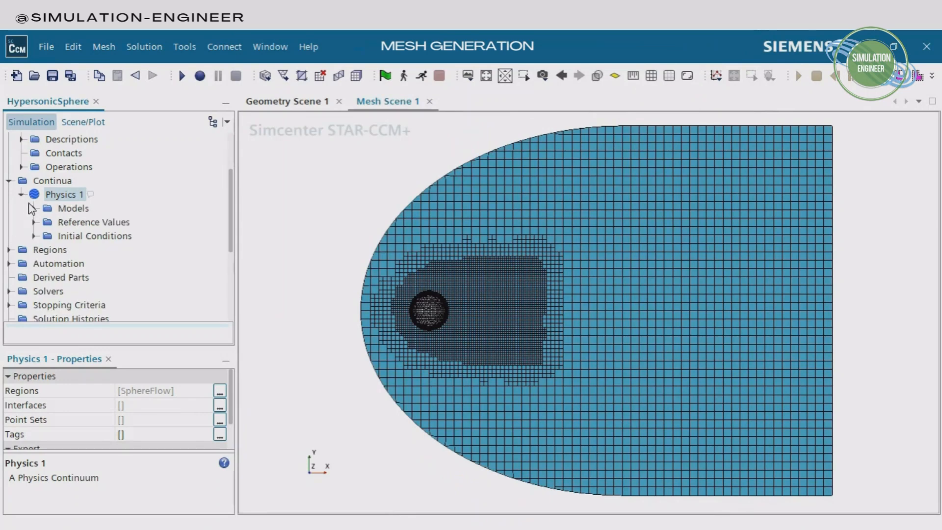
pyautogui.click(33, 209)
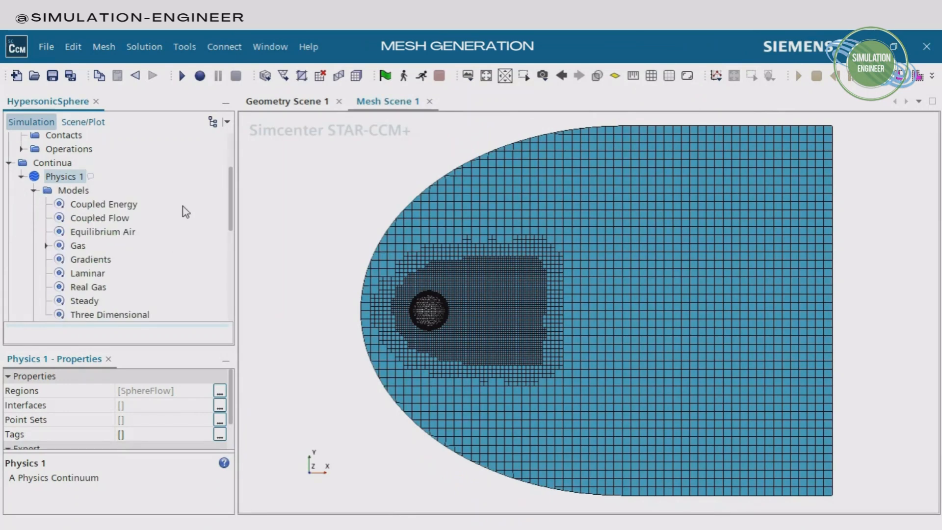
pyautogui.click(112, 219)
pyautogui.click(221, 406)
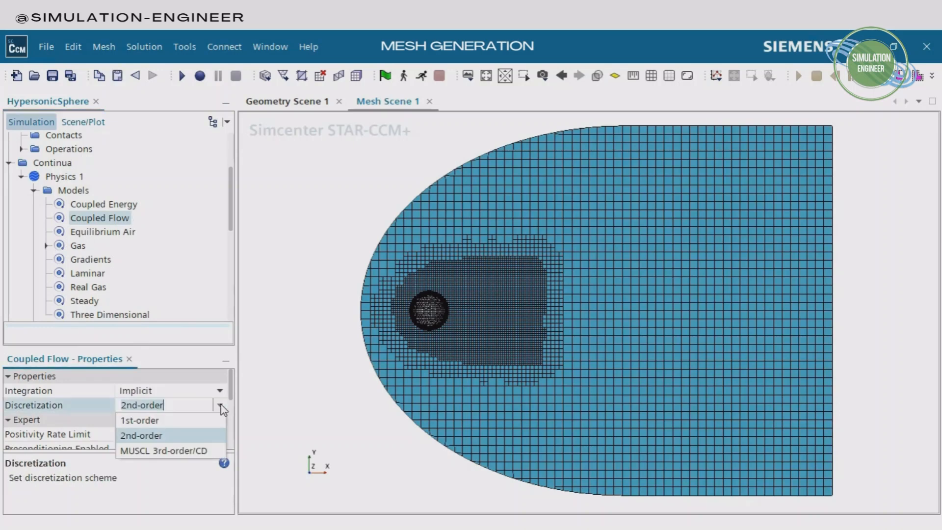
pyautogui.click(170, 451)
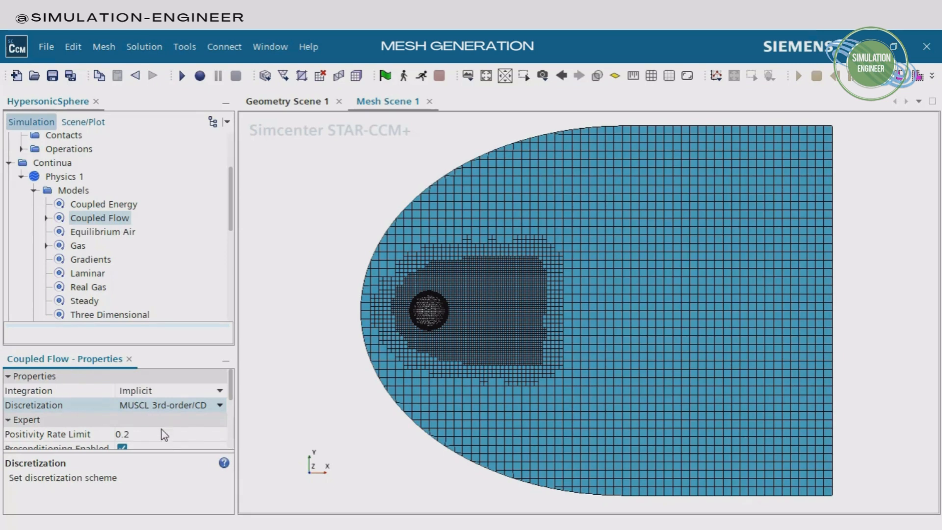
pyautogui.click(143, 435)
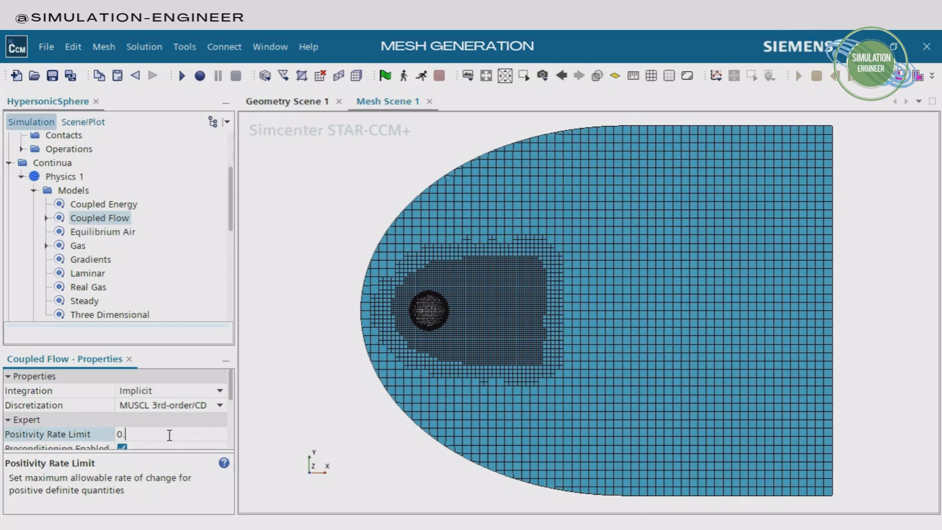
pyautogui.press('Return')
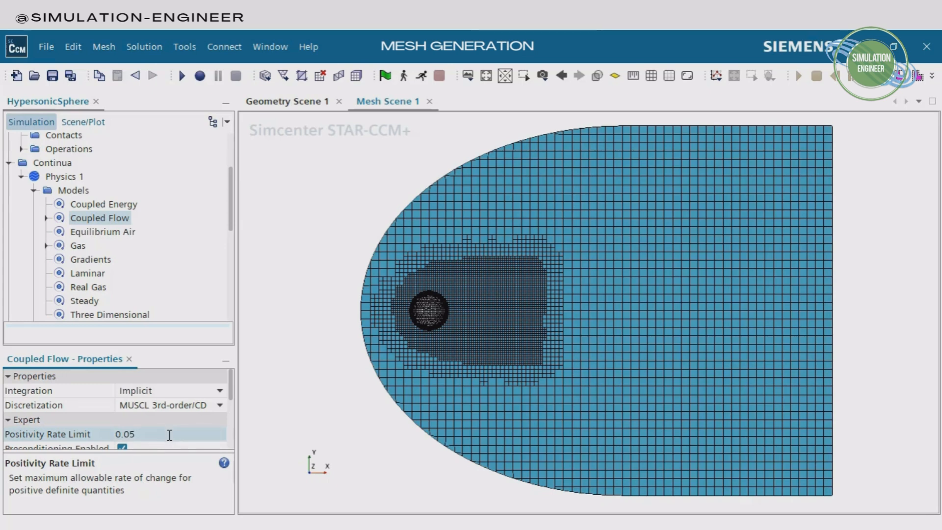
# Disable Unsteady Low-Mach Preconditioning for the Coupled Flow model and set its Coupled Inviscid Flux to AUSM+ FVS
pyautogui.scroll(-3, 228, 392)
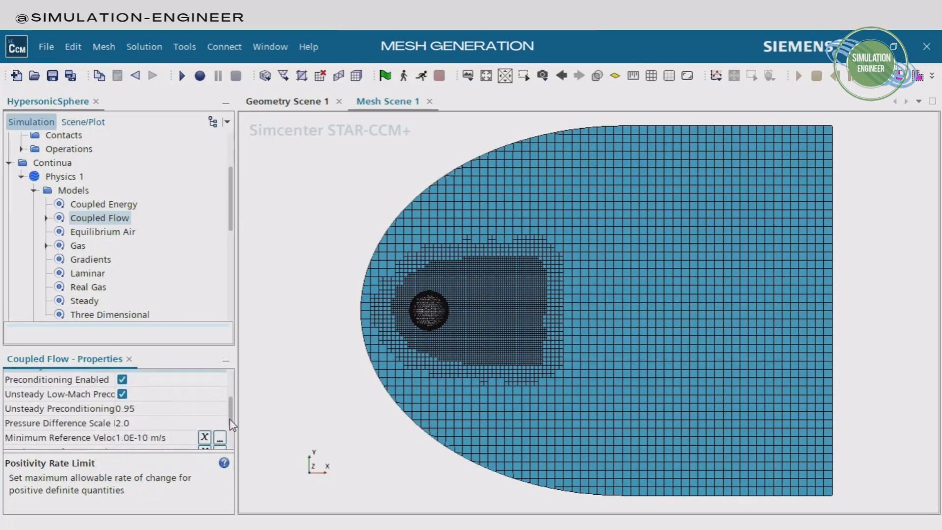
pyautogui.scroll(-1, 231, 423)
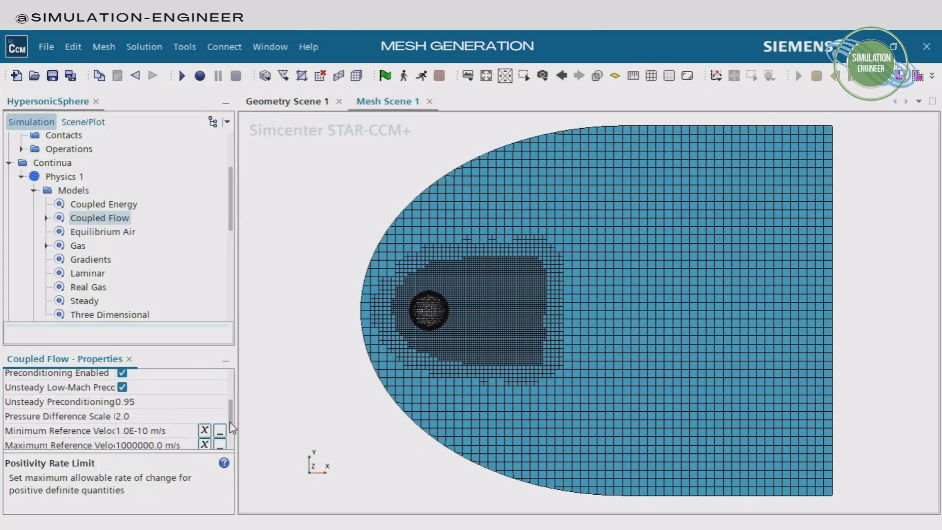
pyautogui.click(39, 390)
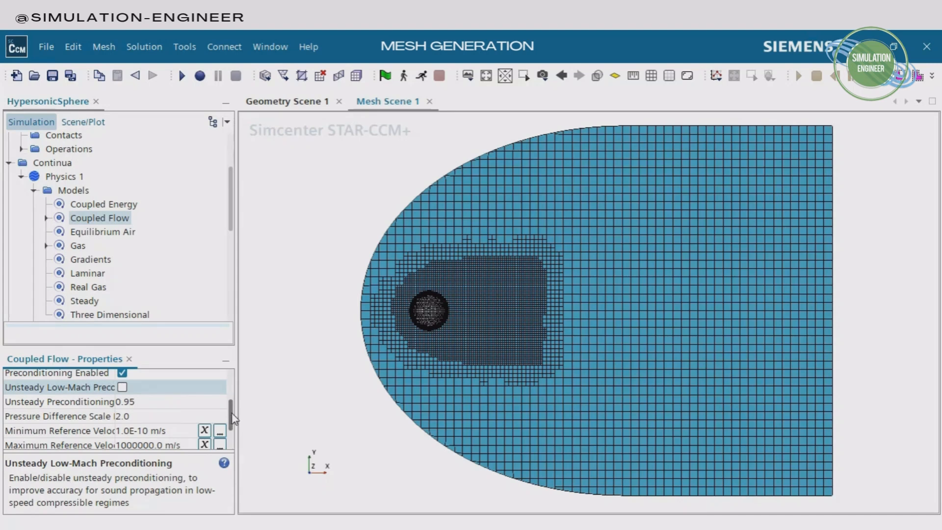
pyautogui.moveTo(233, 418); pyautogui.dragTo(232, 437)
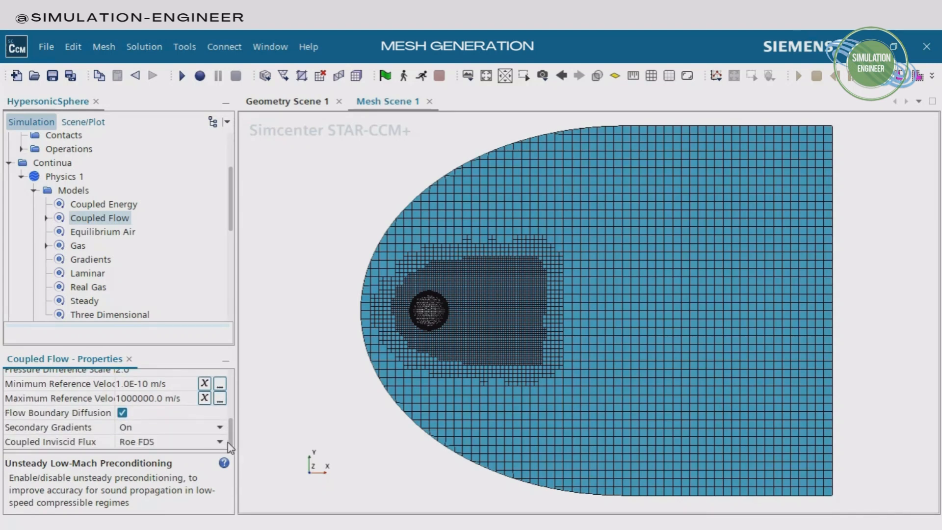
pyautogui.click(47, 441)
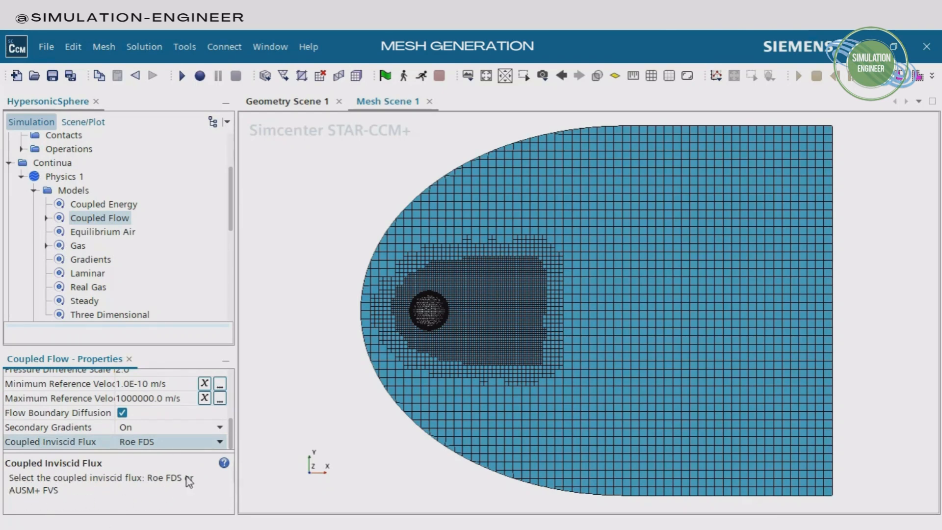
pyautogui.click(208, 445)
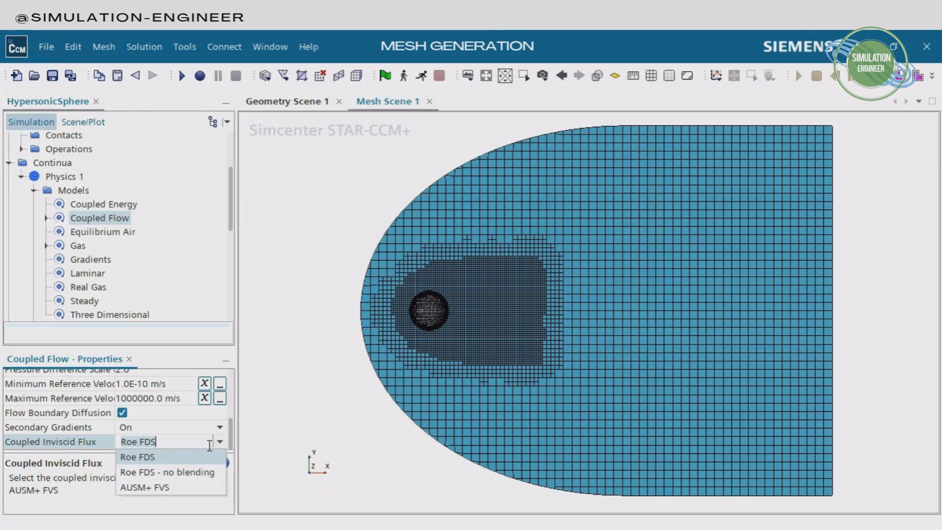
pyautogui.click(156, 486)
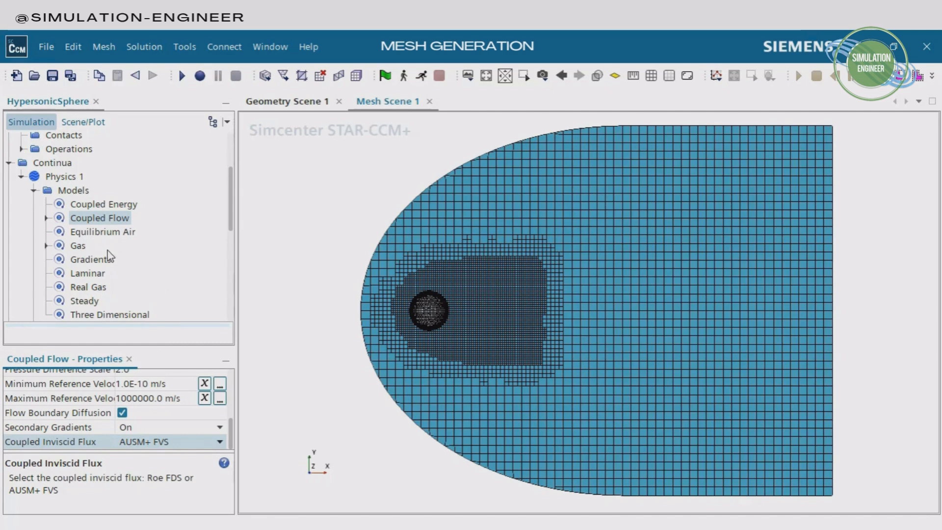
# Set the Maximum Allowable Temperature in the Physics 1 reference values to 10000 K
pyautogui.scroll(-2, 106, 251)
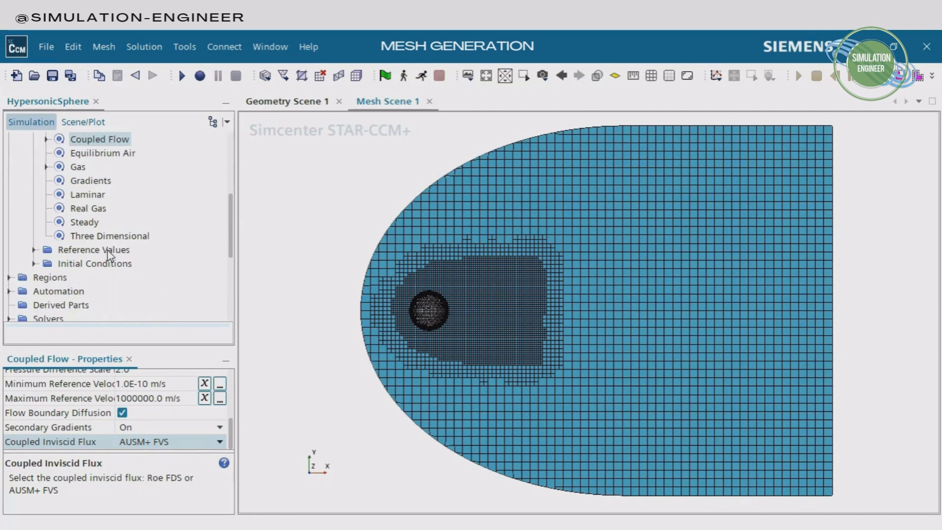
pyautogui.click(33, 250)
pyautogui.click(120, 295)
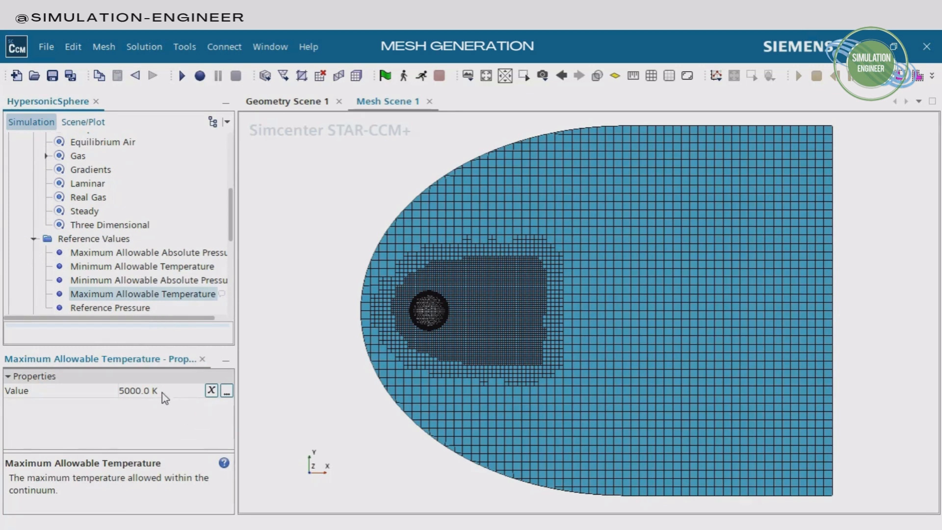
pyautogui.click(126, 391)
pyautogui.doubleClick(123, 391)
pyautogui.click(124, 391)
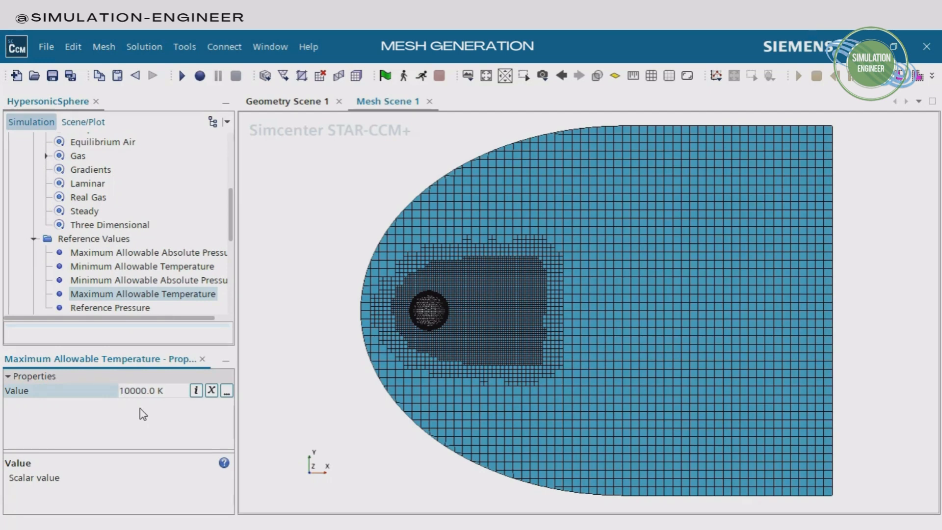
pyautogui.write('10')
pyautogui.press('Return')
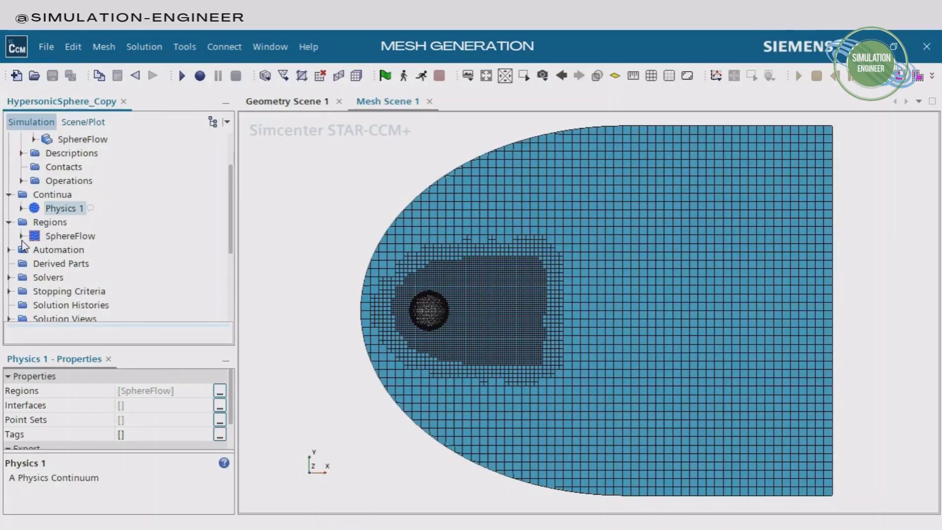
# Set the boundary type of the SphereFlow region's free stream boundary to Free Stream
pyautogui.click(21, 236)
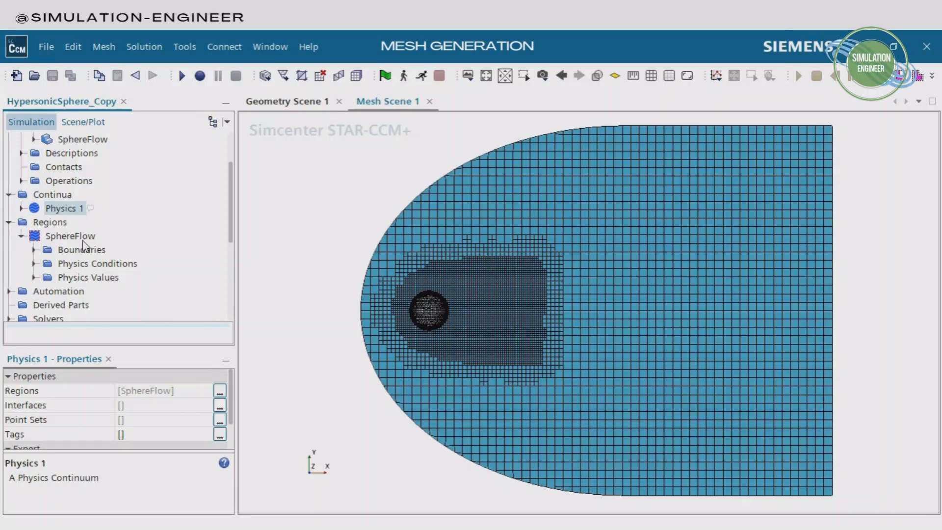
pyautogui.click(88, 237)
pyautogui.click(33, 249)
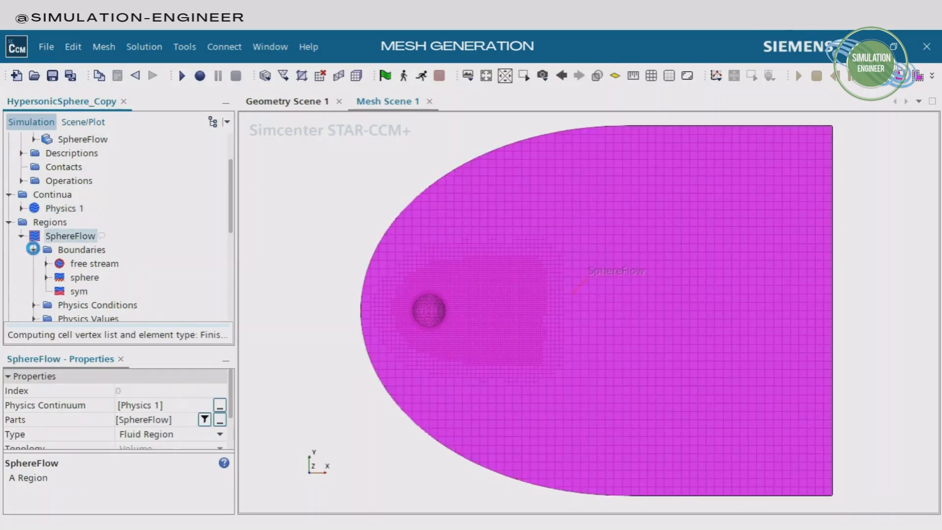
pyautogui.click(81, 249)
pyautogui.click(47, 263)
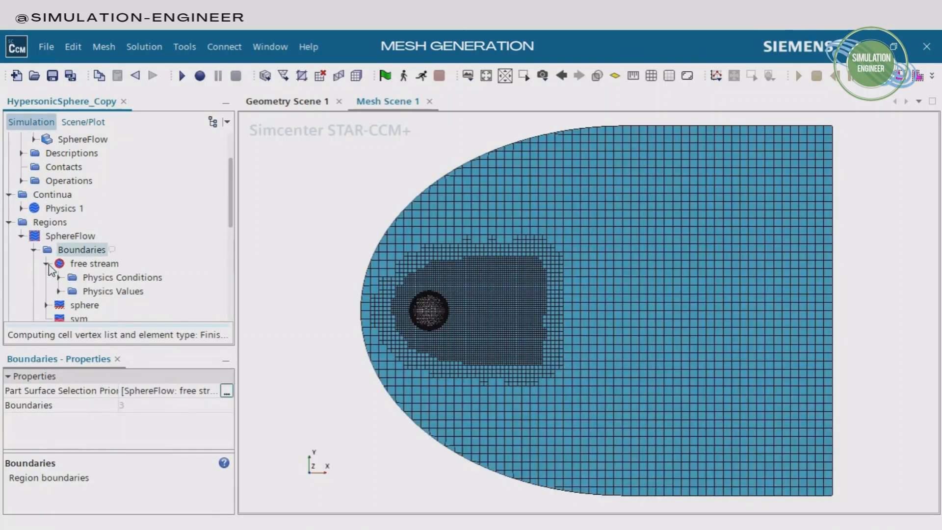
pyautogui.click(80, 265)
pyautogui.click(221, 435)
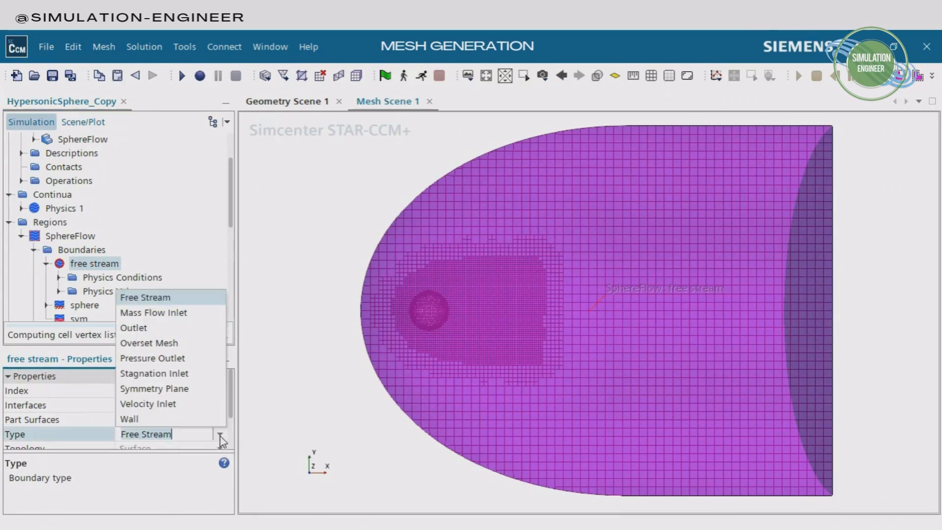
pyautogui.click(157, 299)
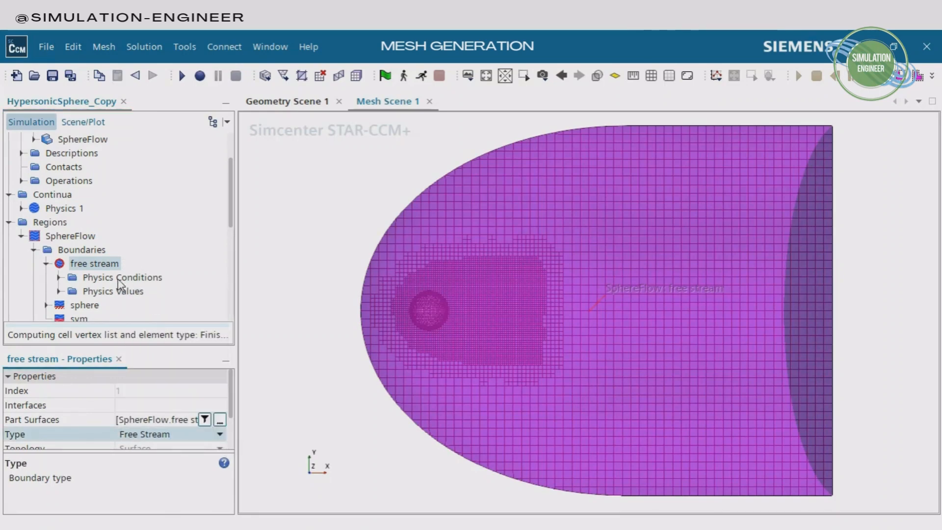
pyautogui.moveTo(450, 261); pyautogui.dragTo(475, 269)
# Check the Flow Direction in the free stream boundary's physics values
pyautogui.scroll(-1, 139, 263)
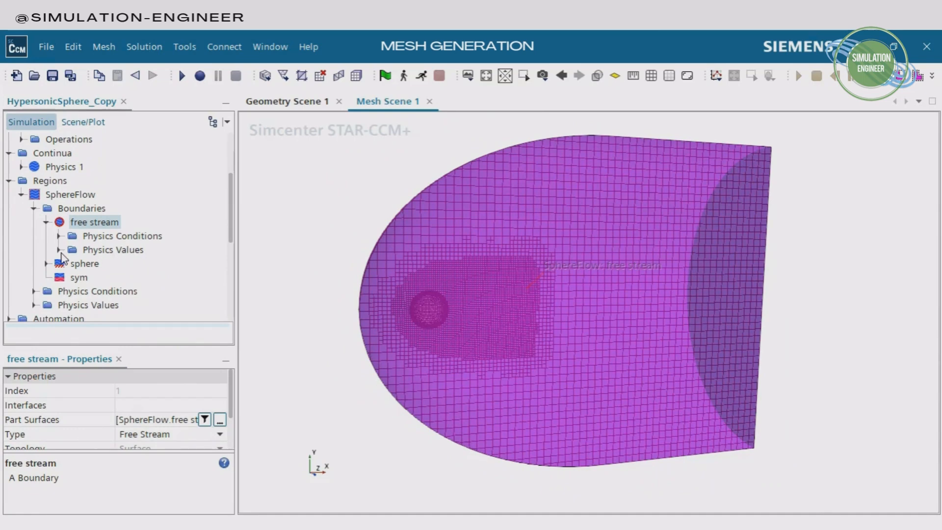
pyautogui.click(59, 250)
pyautogui.click(128, 264)
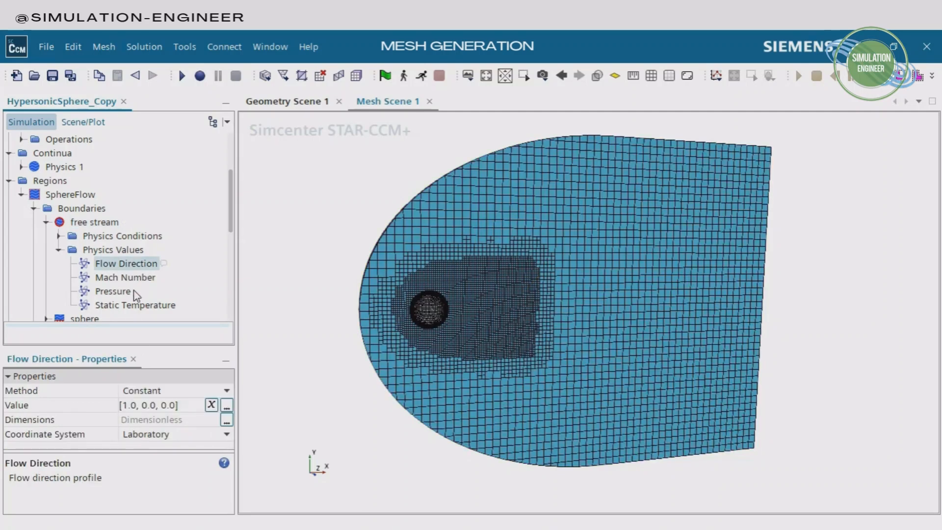
# Set the free stream boundary's Mach Number to 12
pyautogui.click(132, 277)
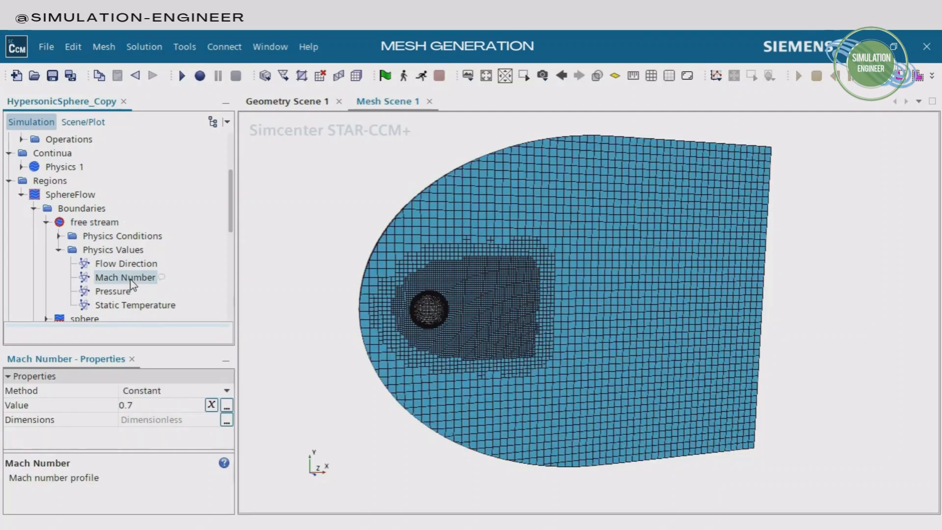
pyautogui.click(145, 406)
pyautogui.press('BackSpace')
pyautogui.press('BackSpace')
pyautogui.press('BackSpace')
pyautogui.write('12')
pyautogui.press('Return')
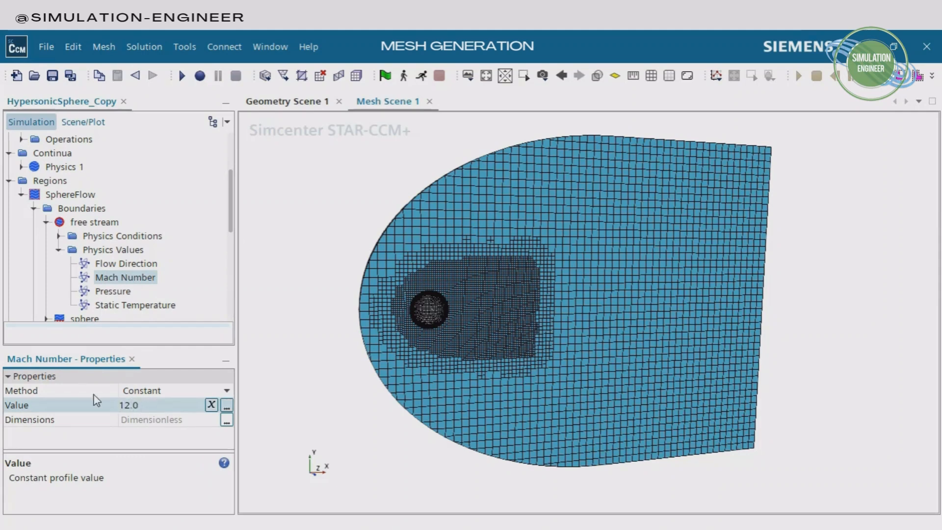
pyautogui.click(135, 278)
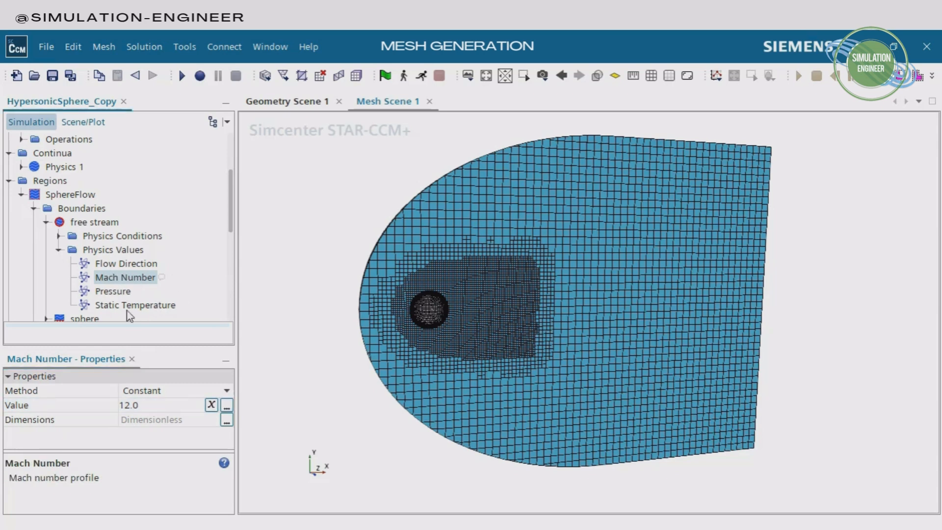
pyautogui.click(135, 411)
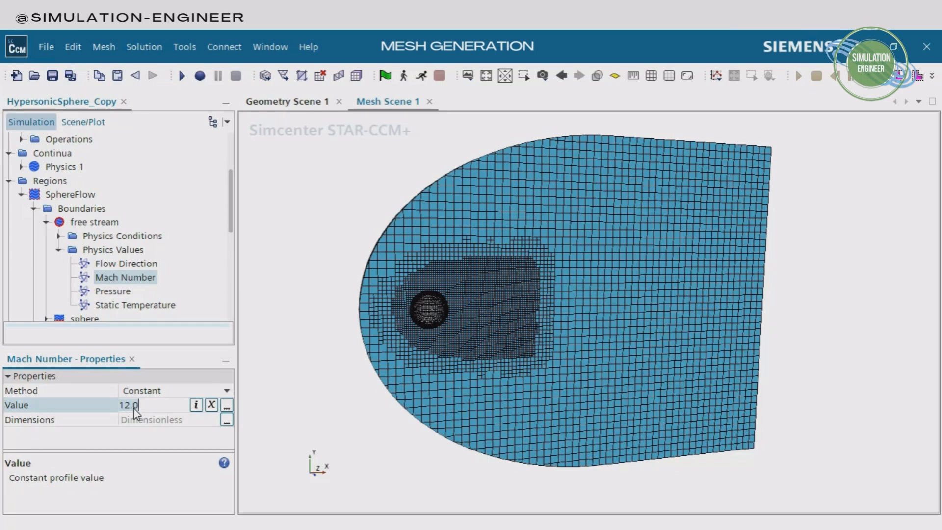
# Check the free stream boundary's Pressure and set its Static Temperature to 241 K
pyautogui.click(113, 292)
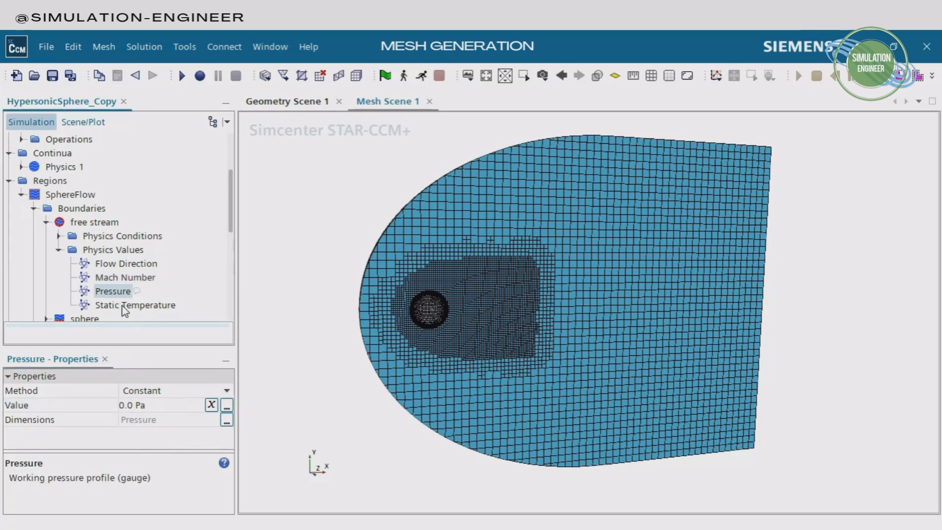
pyautogui.click(129, 306)
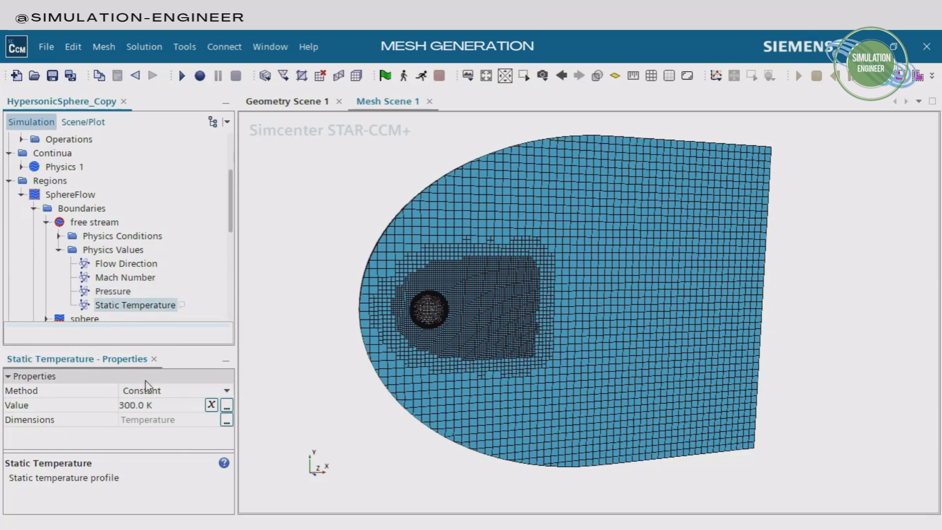
pyautogui.click(140, 405)
pyautogui.write('2')
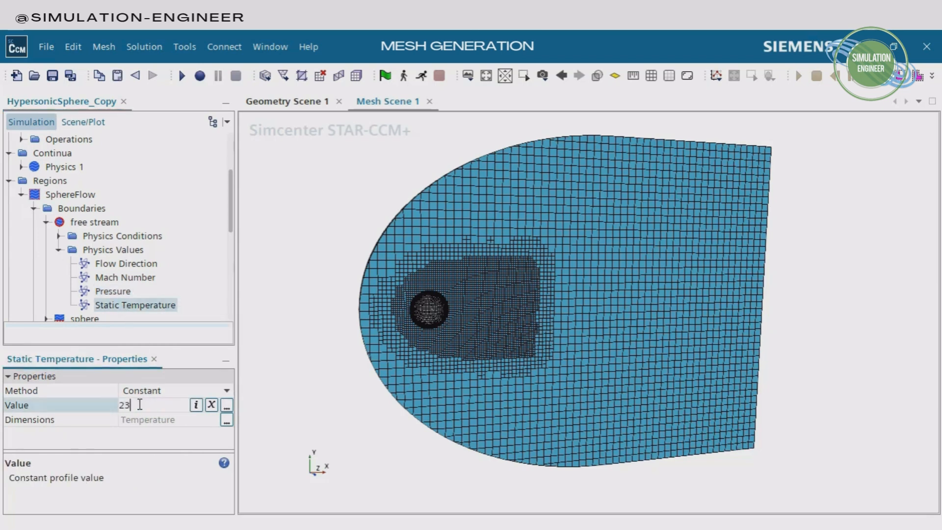
pyautogui.write('41')
pyautogui.press('Return')
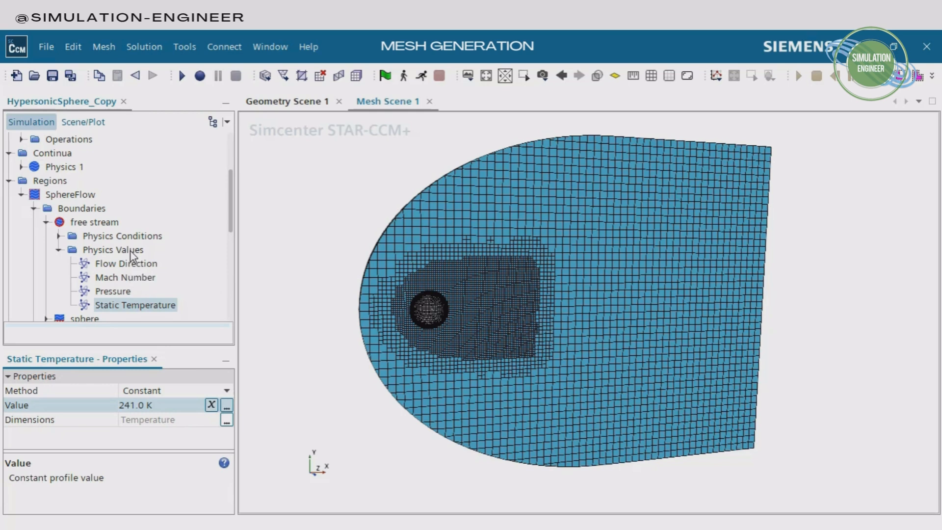
# Check the Pressure in the Physics 1 initial conditions and set the initial Static Temperature to 241 K
pyautogui.click(22, 166)
pyautogui.click(35, 209)
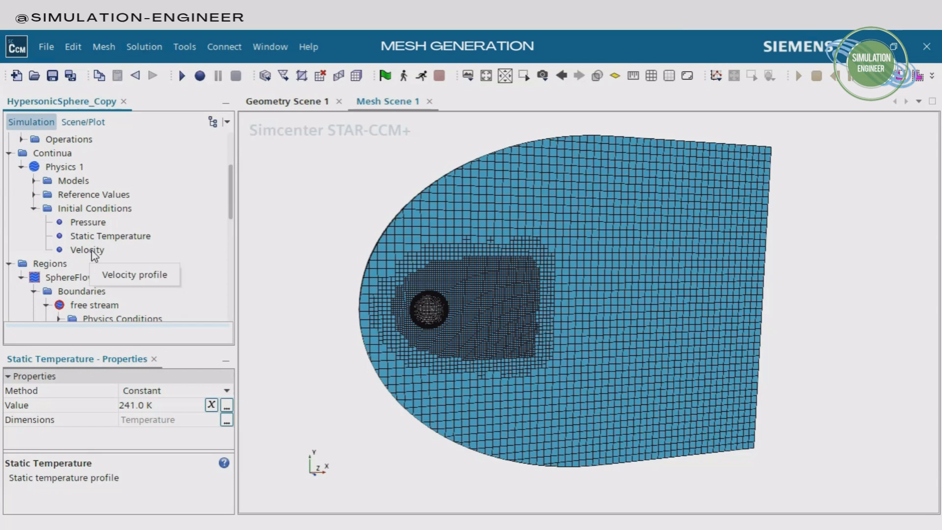
pyautogui.click(99, 222)
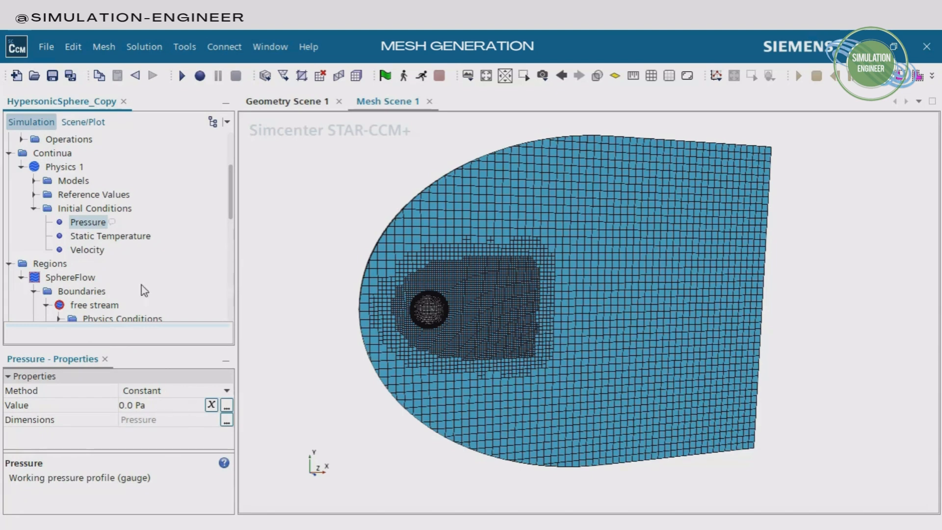
pyautogui.click(142, 405)
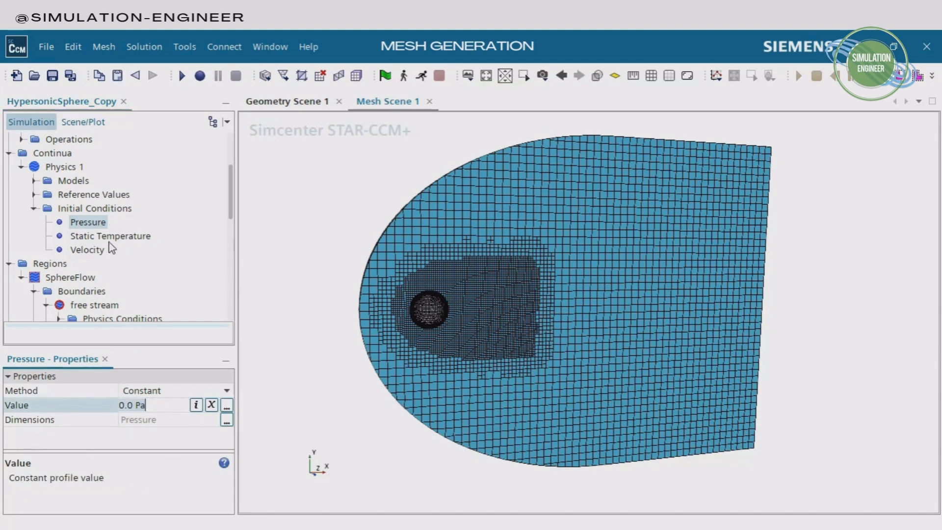
pyautogui.click(110, 238)
pyautogui.click(150, 406)
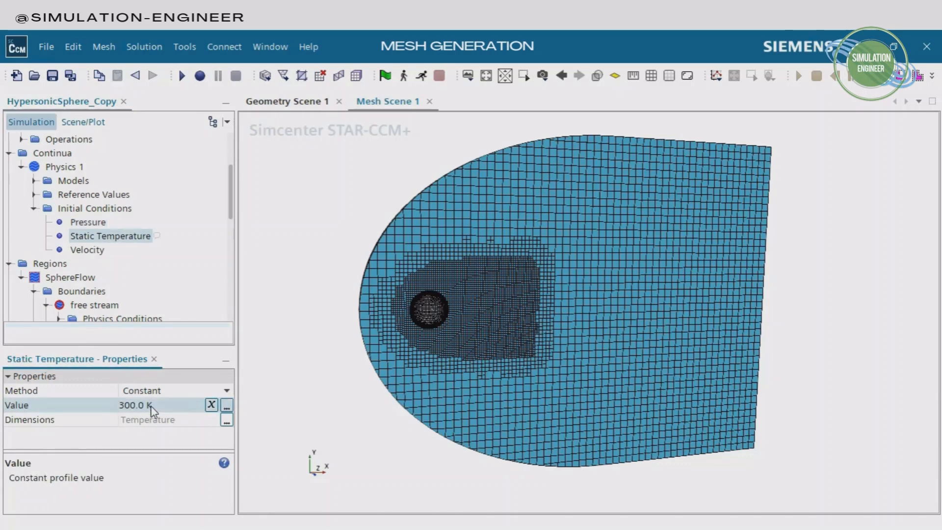
pyautogui.write('2')
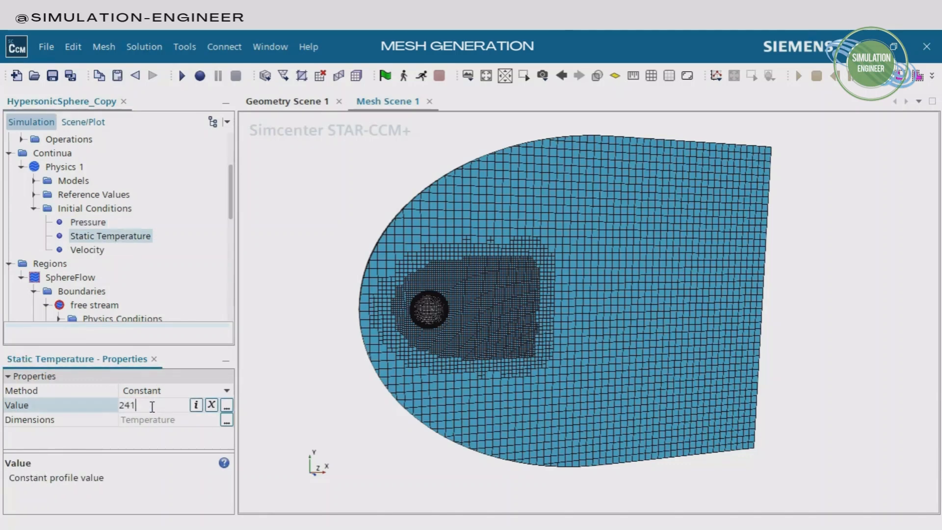
pyautogui.write('41')
pyautogui.press('Return')
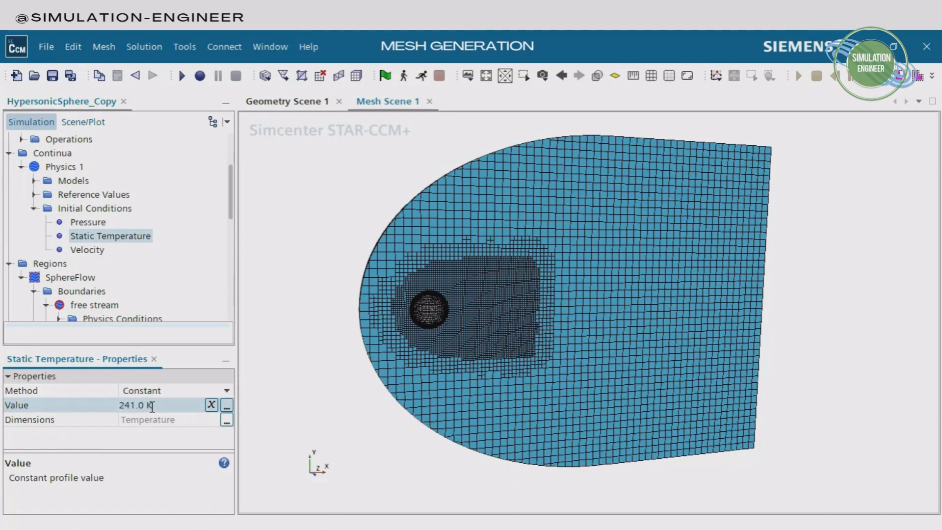
# Set the initial Velocity of the Physics 1 continuum to [3736, 0.0, 0.0] m/s
pyautogui.click(88, 253)
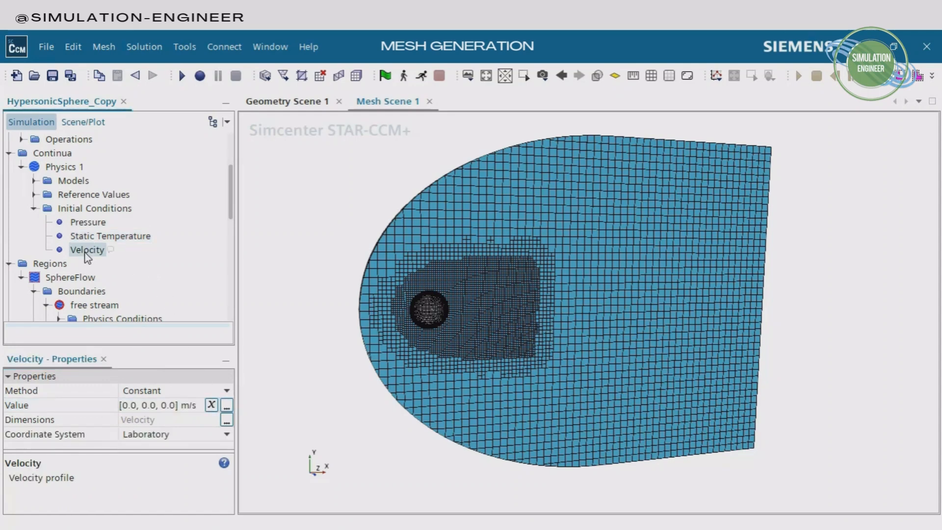
pyautogui.click(132, 409)
pyautogui.moveTo(131, 407); pyautogui.dragTo(109, 411)
pyautogui.click(128, 407)
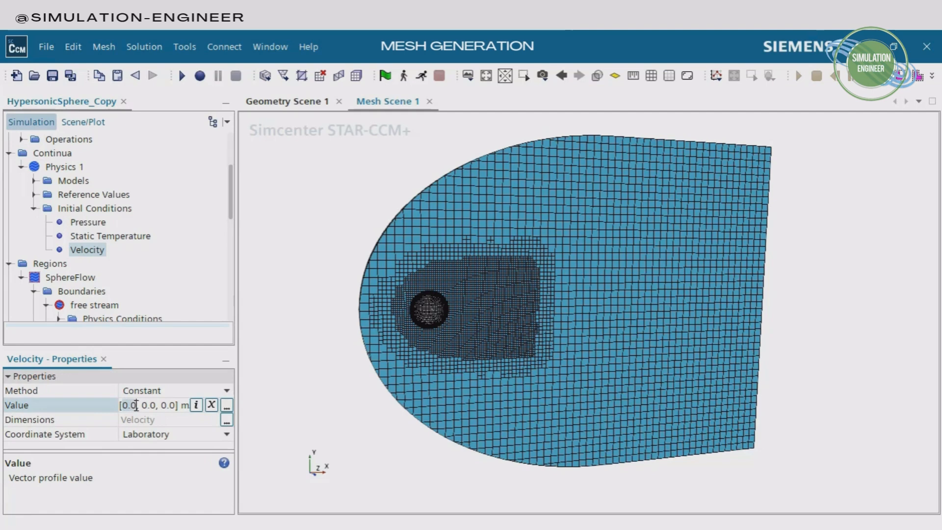
pyautogui.write('3736')
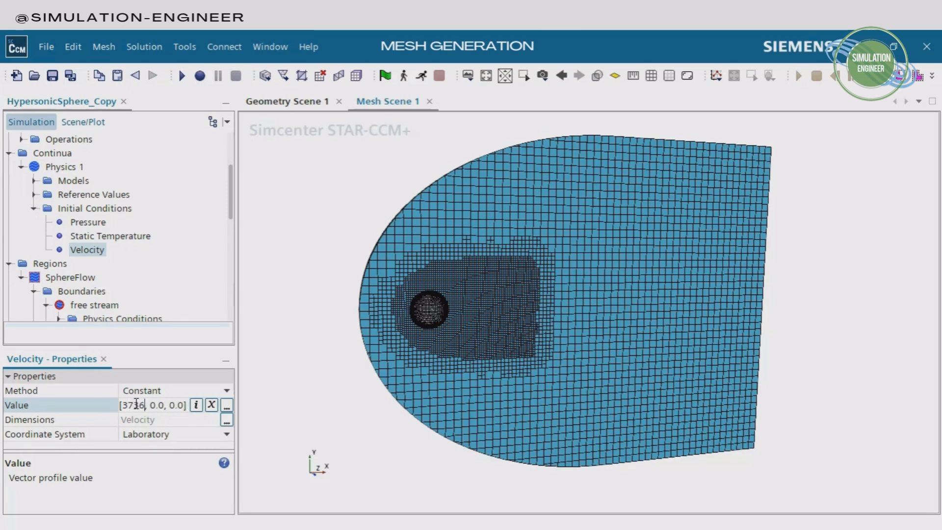
pyautogui.press('Return')
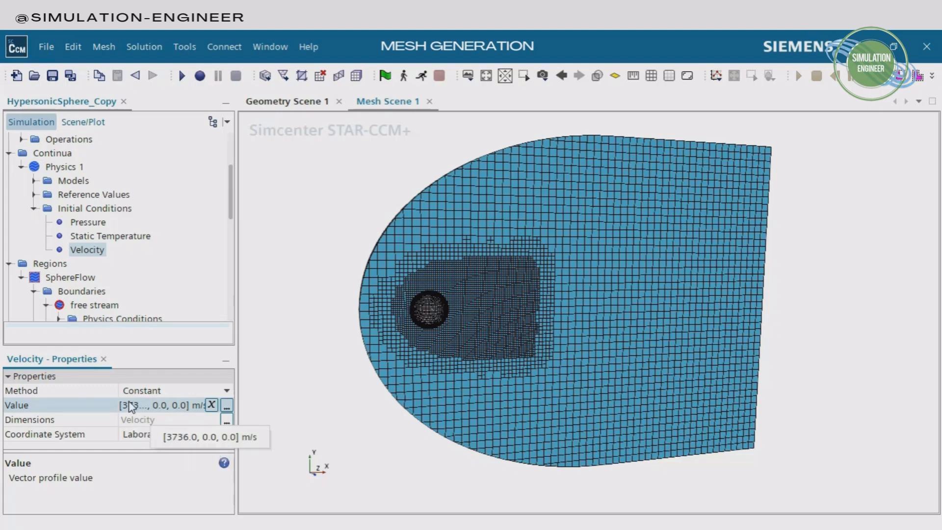
pyautogui.click(89, 251)
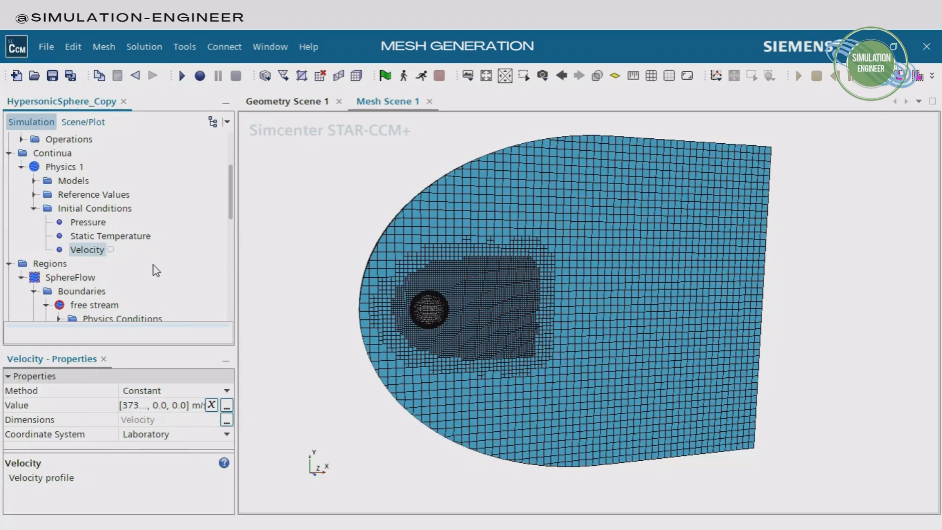
# Check the Mach Number in the free stream boundary's physics values
pyautogui.scroll(-2, 157, 195)
pyautogui.scroll(-1, 157, 196)
pyautogui.click(127, 237)
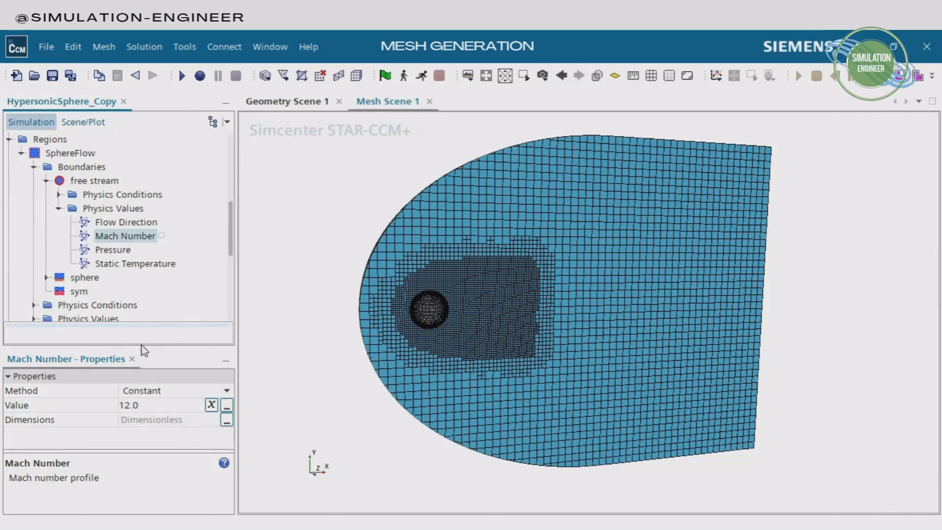
pyautogui.click(141, 407)
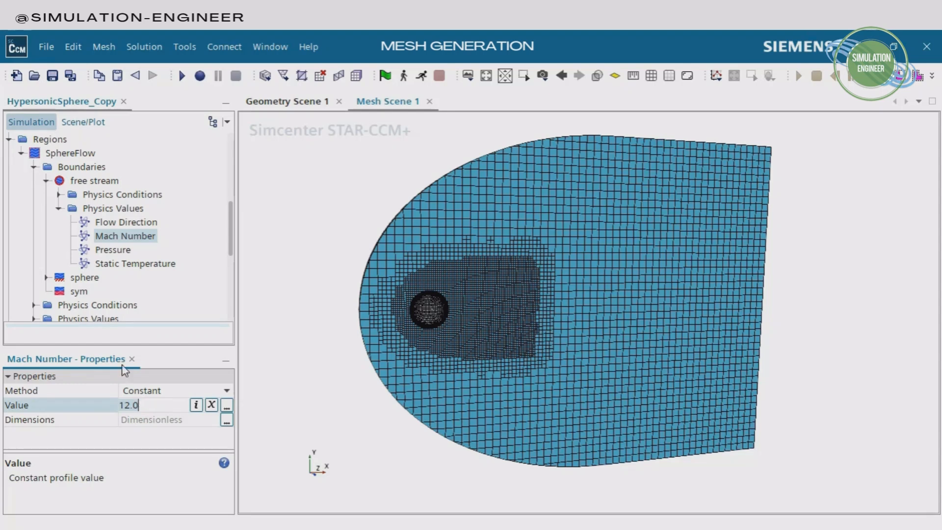
# Keep the Coupled Implicit solver's CFL Control Method at Automatic and enable Enhanced Dissipation
pyautogui.click(11, 139)
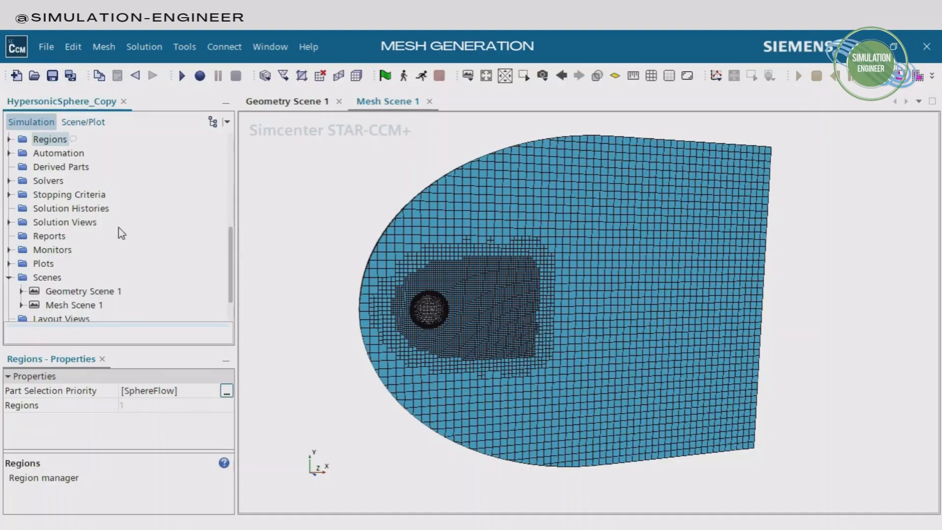
pyautogui.click(9, 181)
pyautogui.click(21, 222)
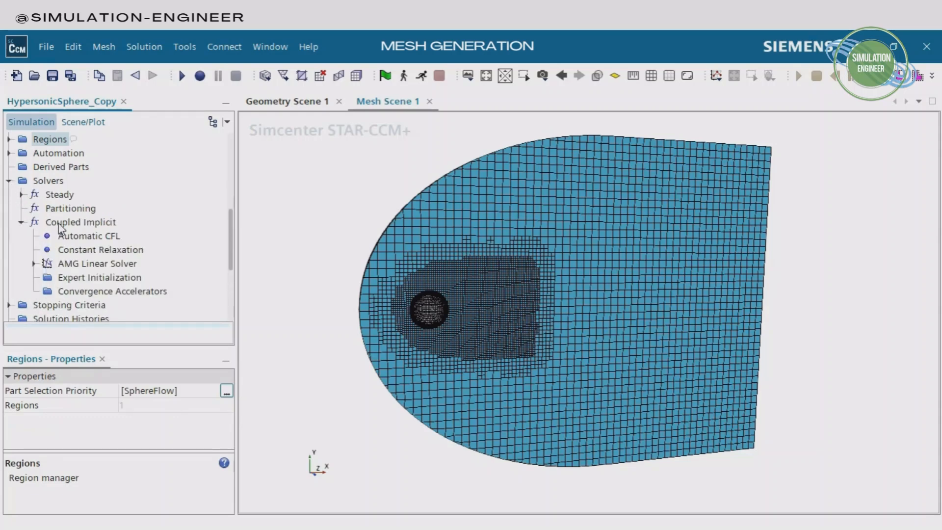
pyautogui.click(72, 223)
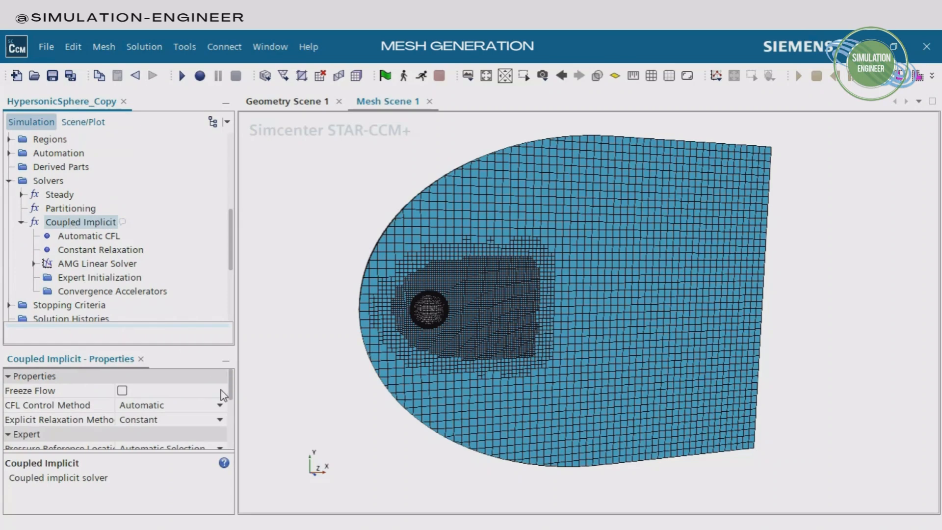
pyautogui.click(219, 405)
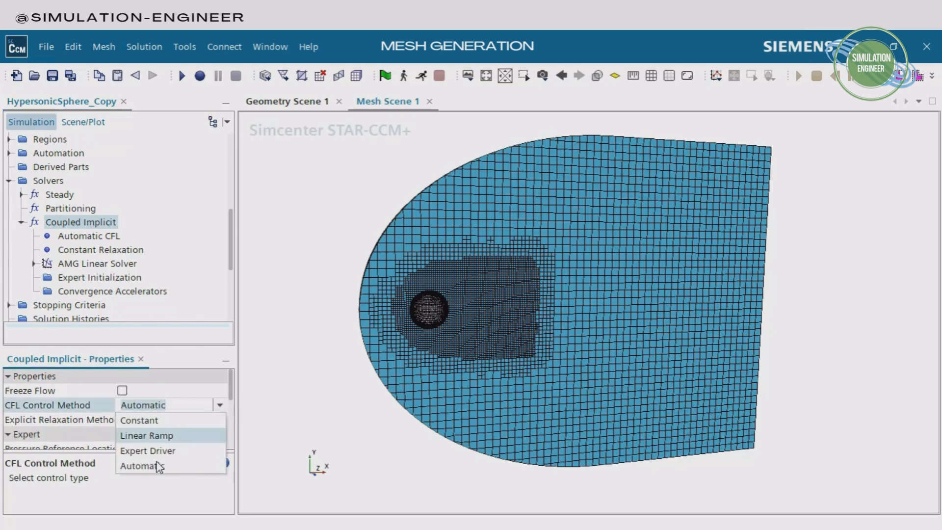
pyautogui.click(178, 469)
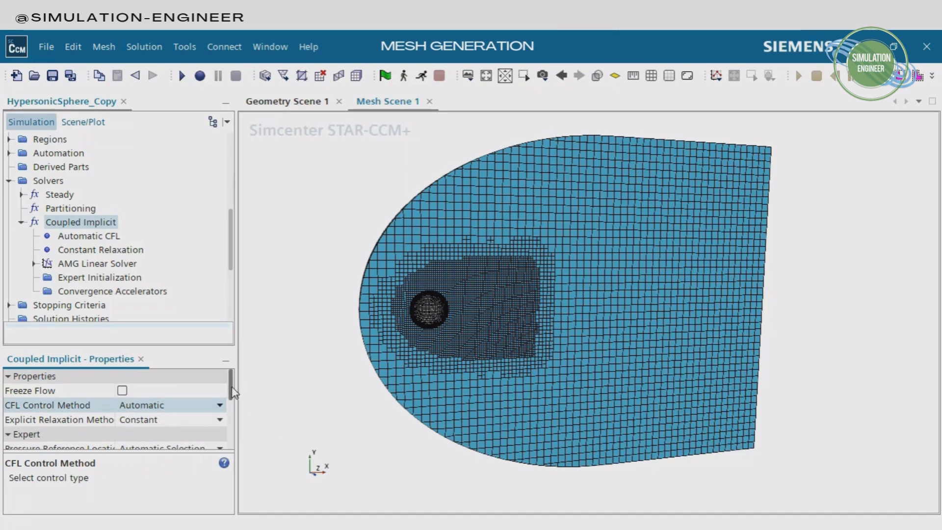
pyautogui.moveTo(232, 392); pyautogui.dragTo(233, 428)
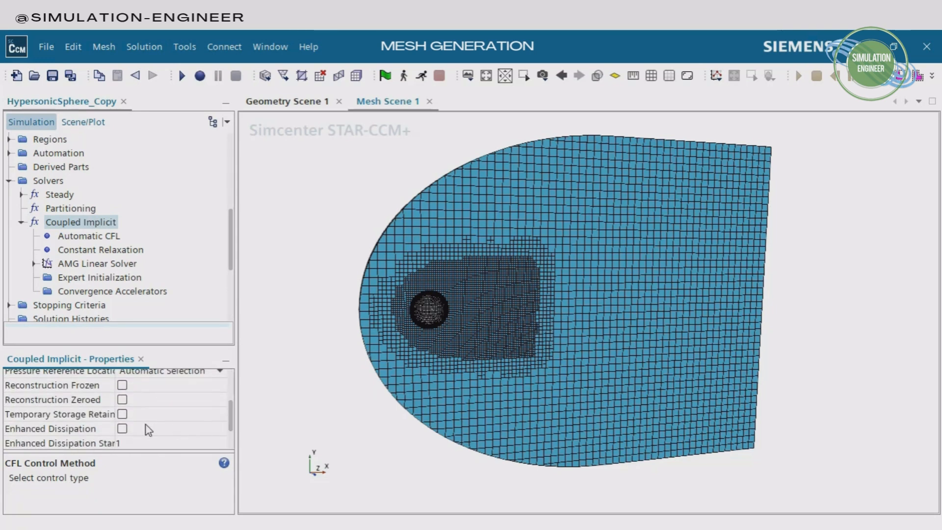
pyautogui.click(94, 430)
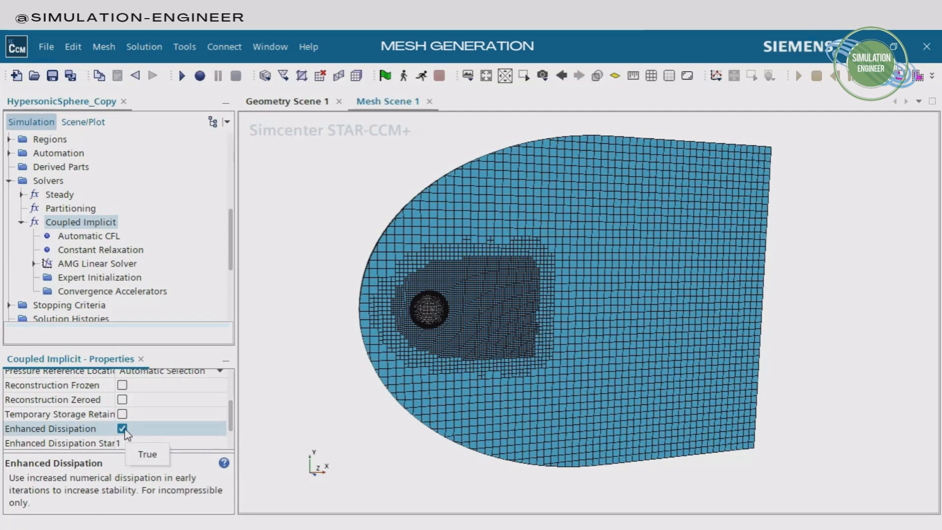
# Set the Convergence Tolerance of the Coupled Implicit solver's AMG Linear Solver to 0.001
pyautogui.click(98, 265)
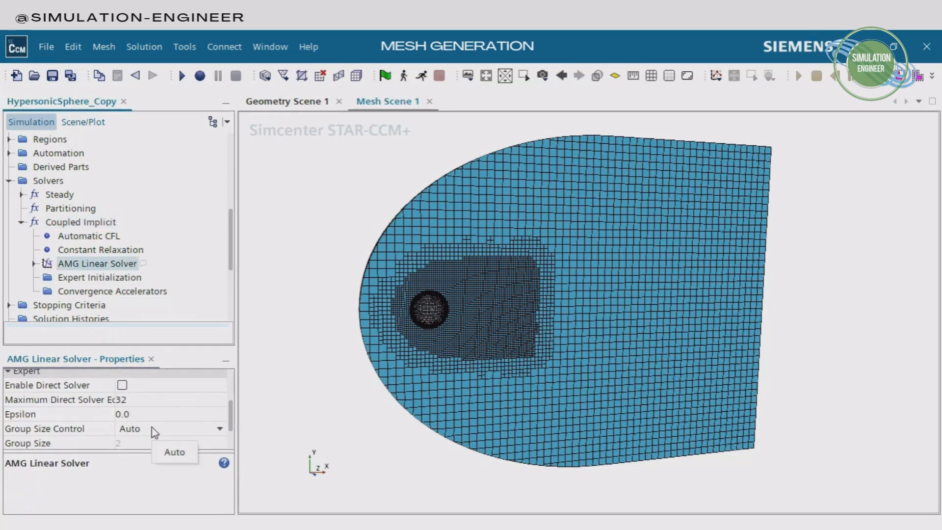
pyautogui.moveTo(230, 420); pyautogui.dragTo(230, 399)
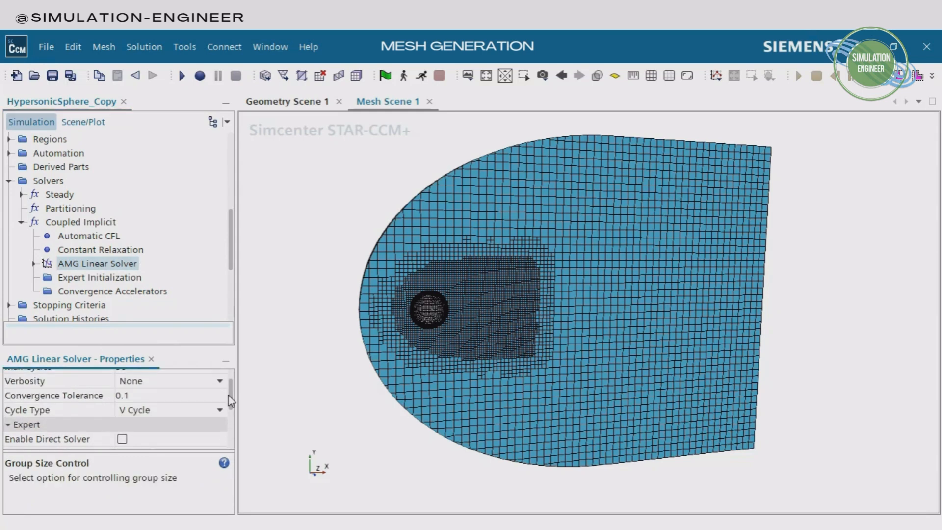
pyautogui.click(142, 397)
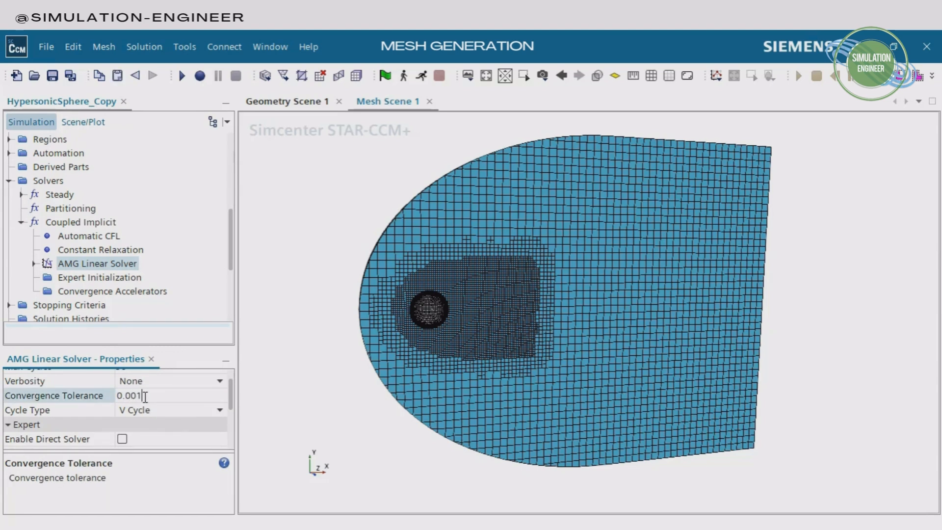
pyautogui.press('Return')
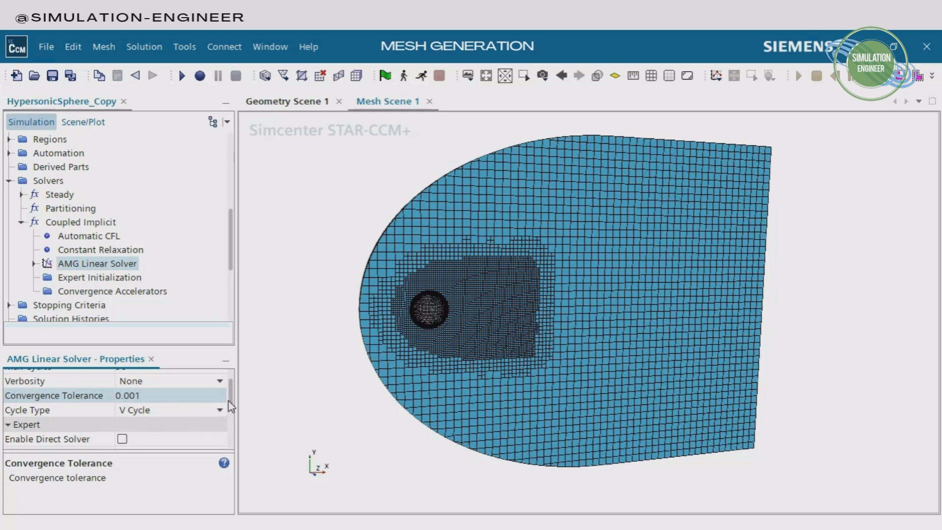
# Set the AMG Linear Solver's Relaxation Scheme to ILU
pyautogui.moveTo(233, 397); pyautogui.dragTo(230, 430)
pyautogui.click(219, 430)
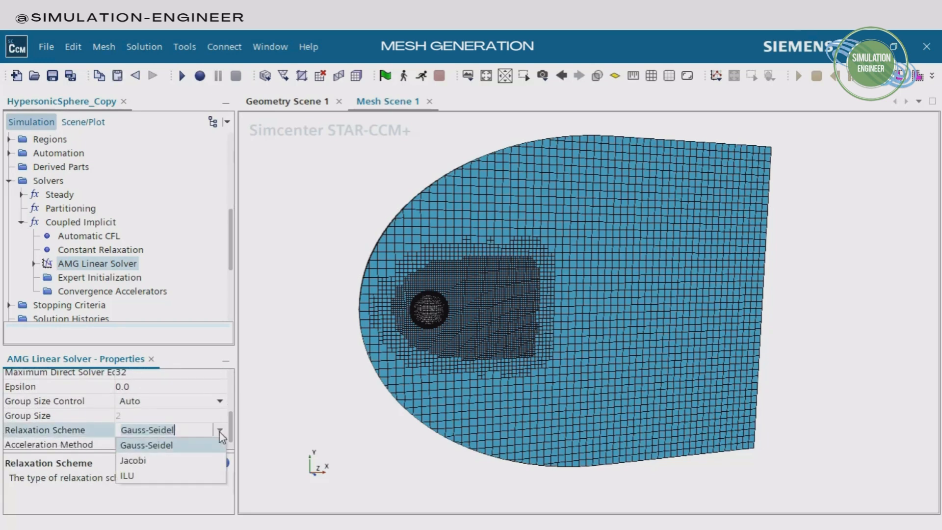
pyautogui.click(129, 476)
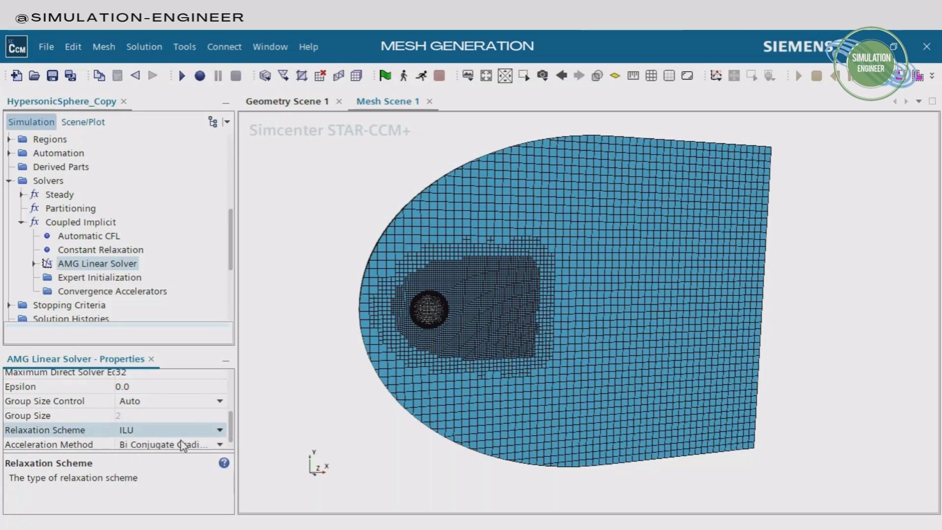
pyautogui.click(163, 434)
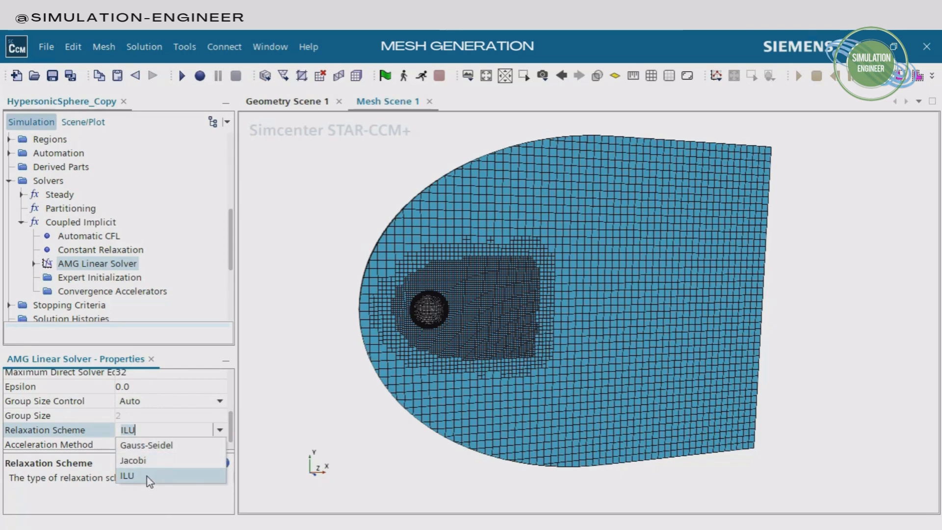
# Apply ILU as the AMG Linear Solver's Relaxation Scheme and set the Expert Initialization Method to Grid Sequencing
pyautogui.click(127, 476)
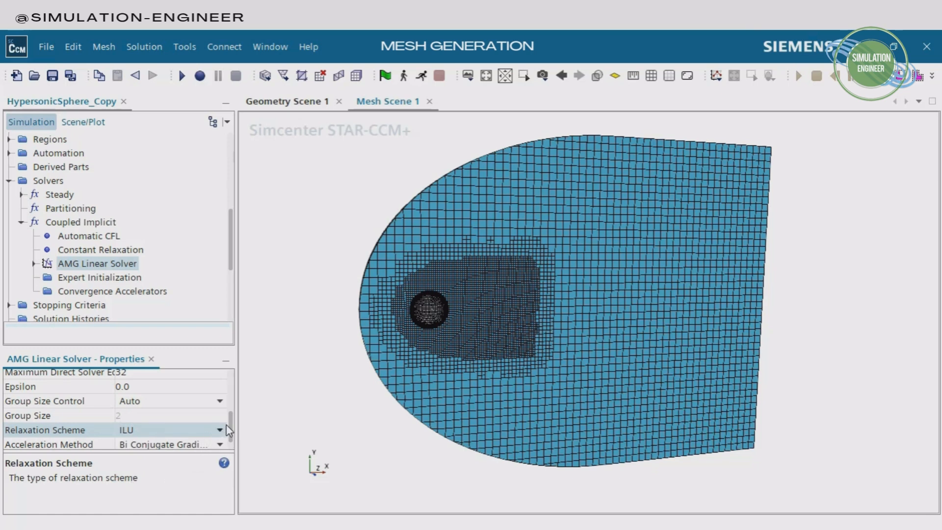
pyautogui.click(112, 278)
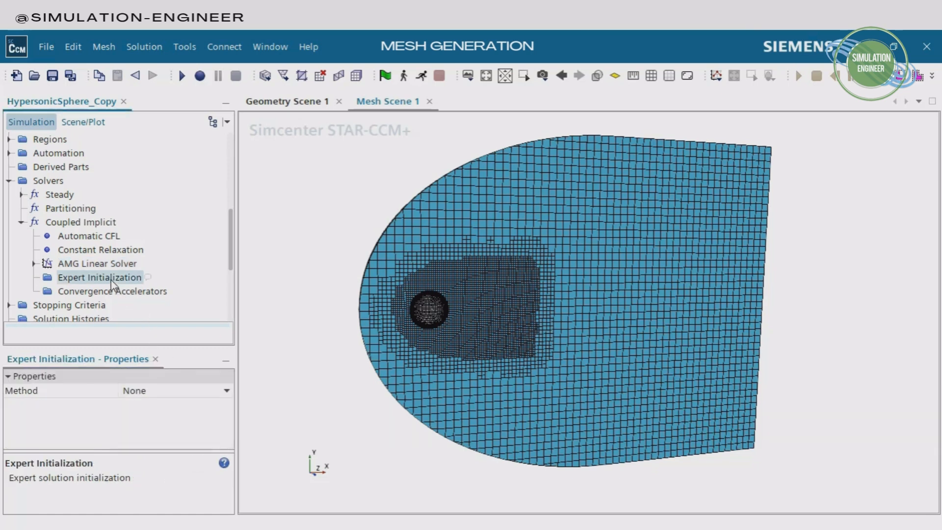
pyautogui.click(181, 393)
pyautogui.click(168, 432)
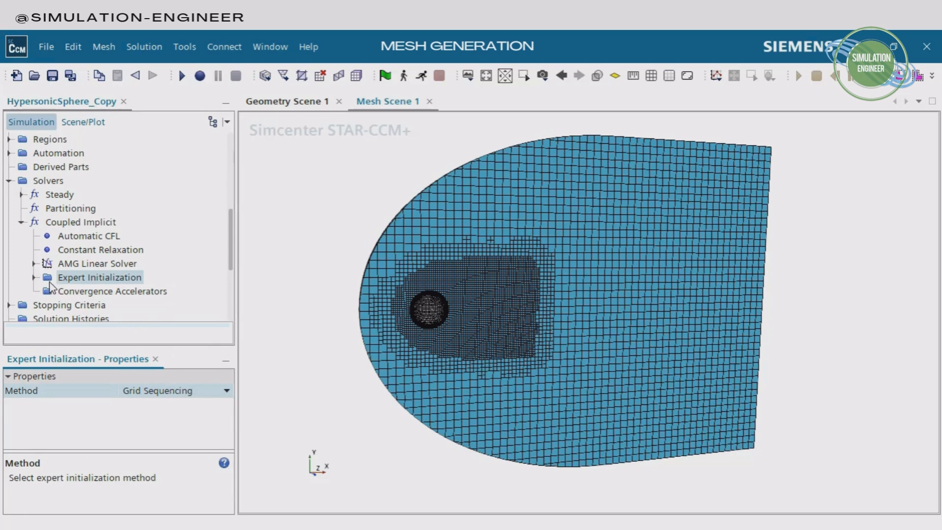
# Set the CFL Number of the grid sequencing initialization to 2.5
pyautogui.click(33, 277)
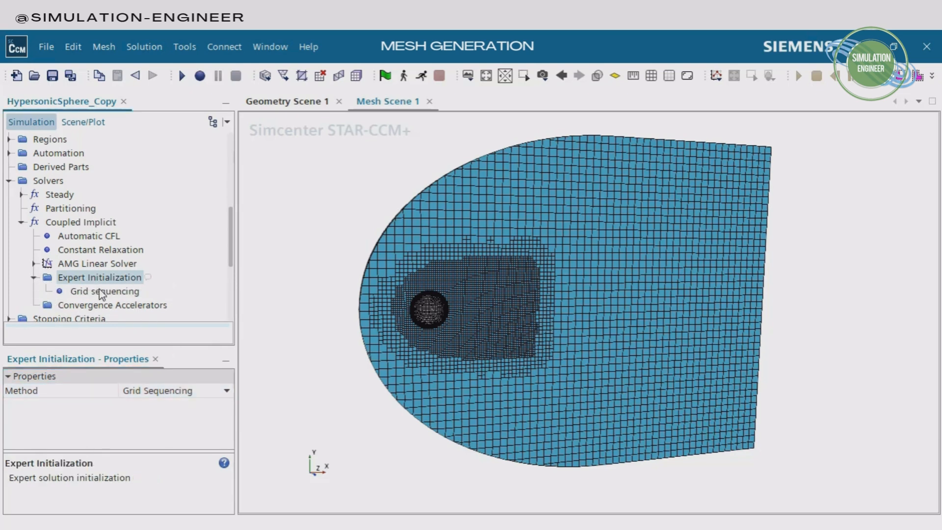
pyautogui.click(104, 291)
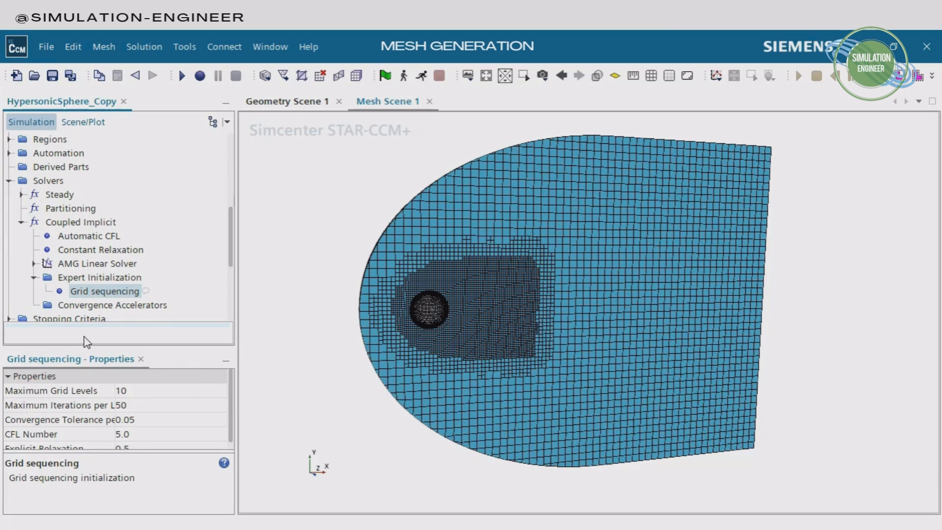
pyautogui.click(134, 435)
pyautogui.press('BackSpace')
pyautogui.press('BackSpace')
pyautogui.press('BackSpace')
pyautogui.write('2.5')
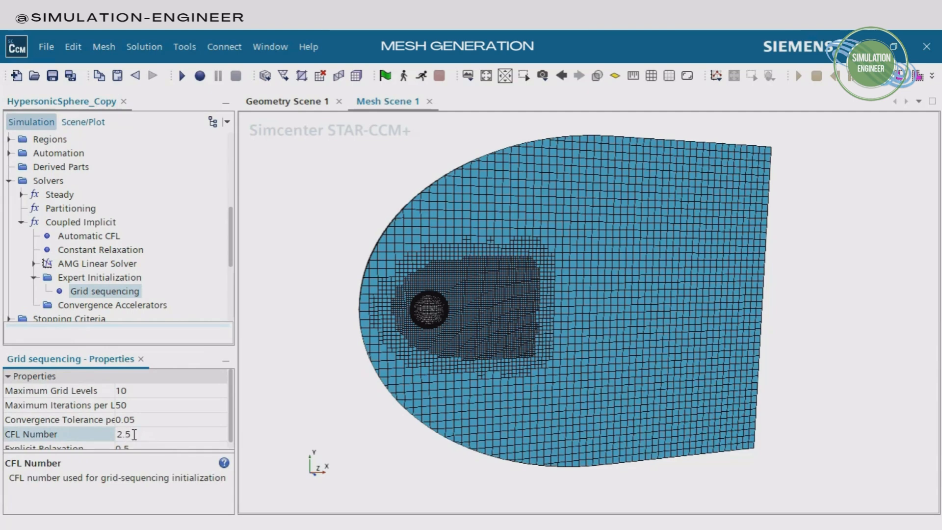
pyautogui.press('Return')
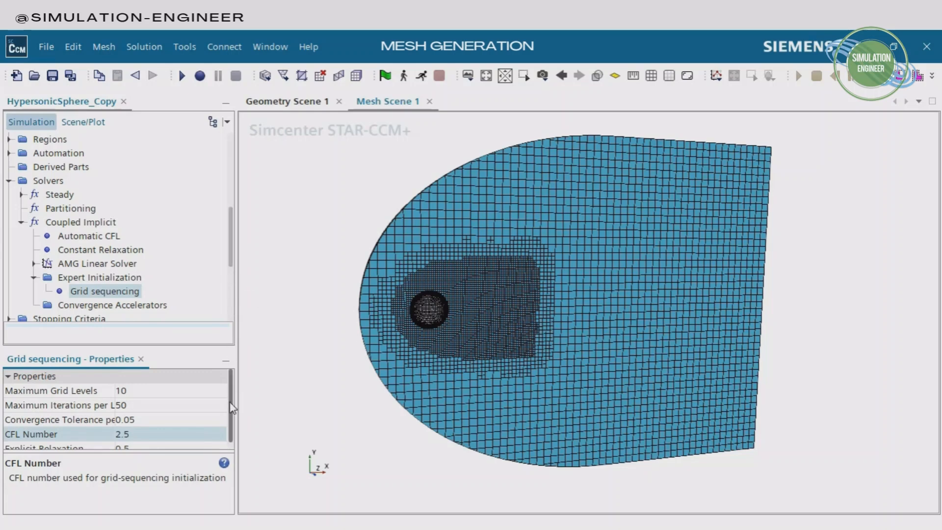
pyautogui.moveTo(231, 256); pyautogui.dragTo(231, 274)
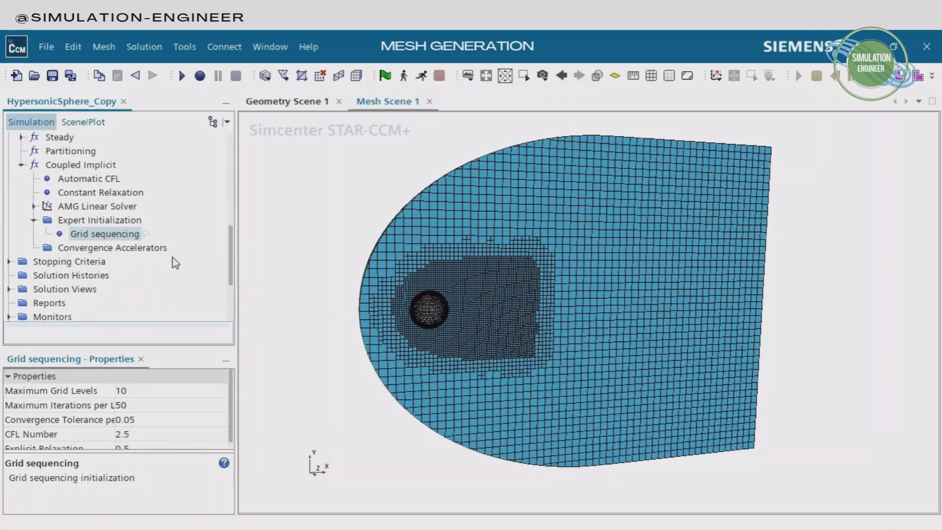
pyautogui.click(145, 434)
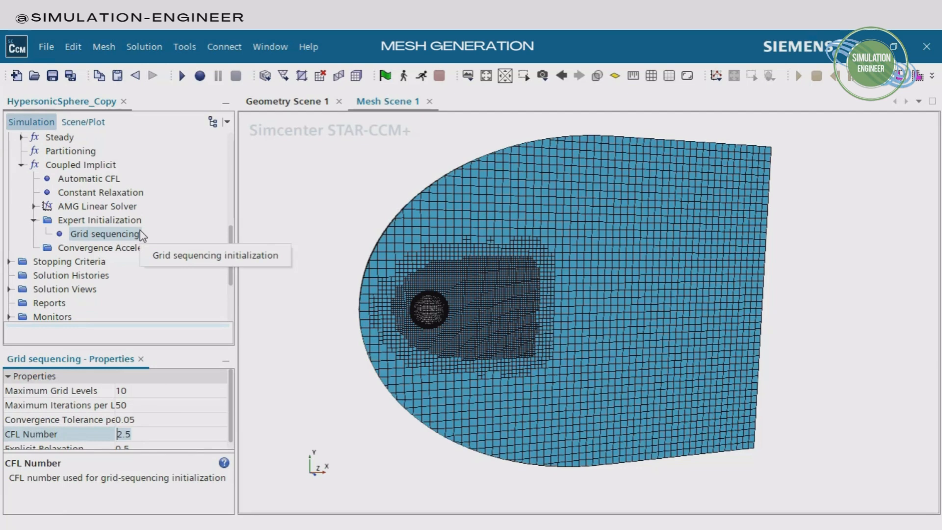
# Create a scalar scene and assign the SphereFlow region's sym boundary as the part of its scalar displayer
pyautogui.scroll(-1, 142, 235)
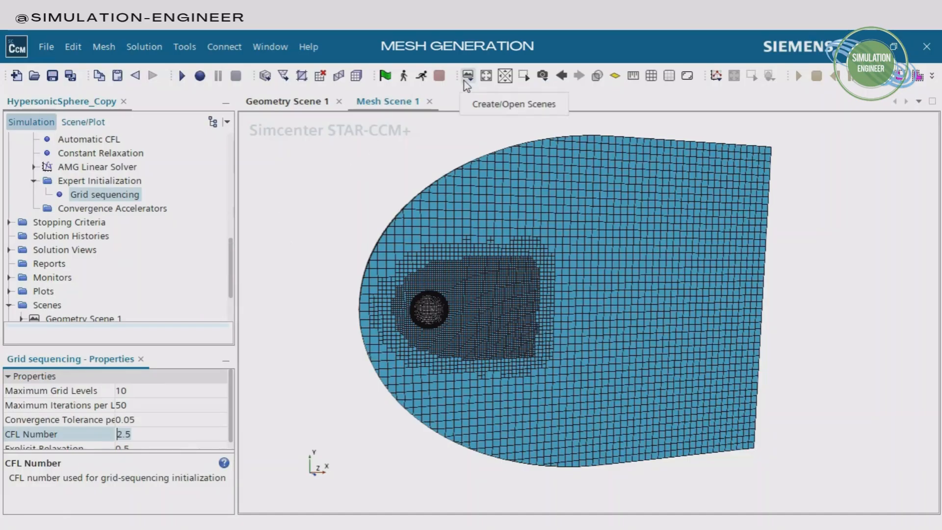
pyautogui.click(467, 78)
pyautogui.click(513, 129)
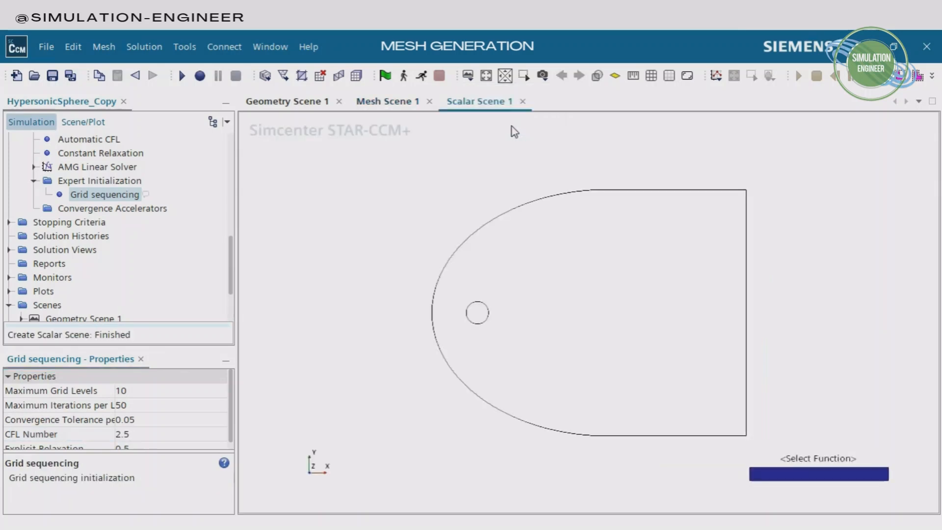
pyautogui.click(96, 122)
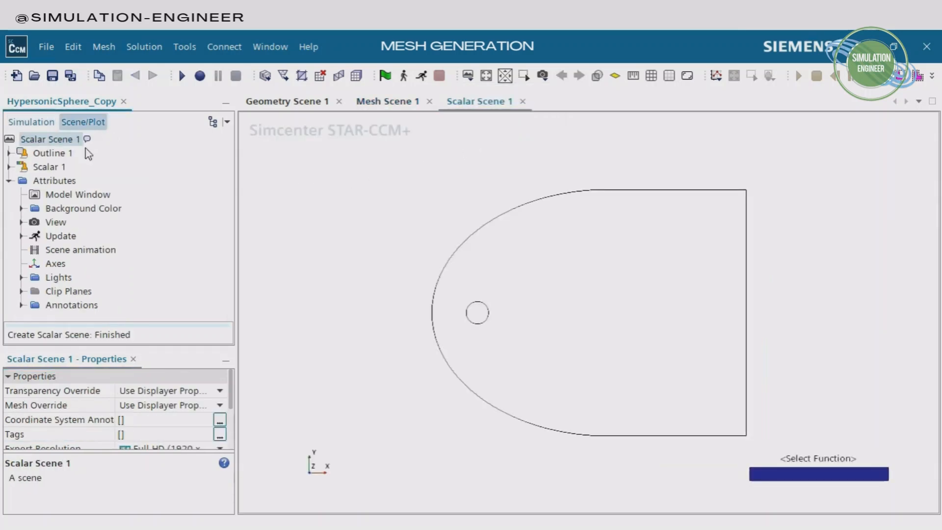
pyautogui.click(9, 168)
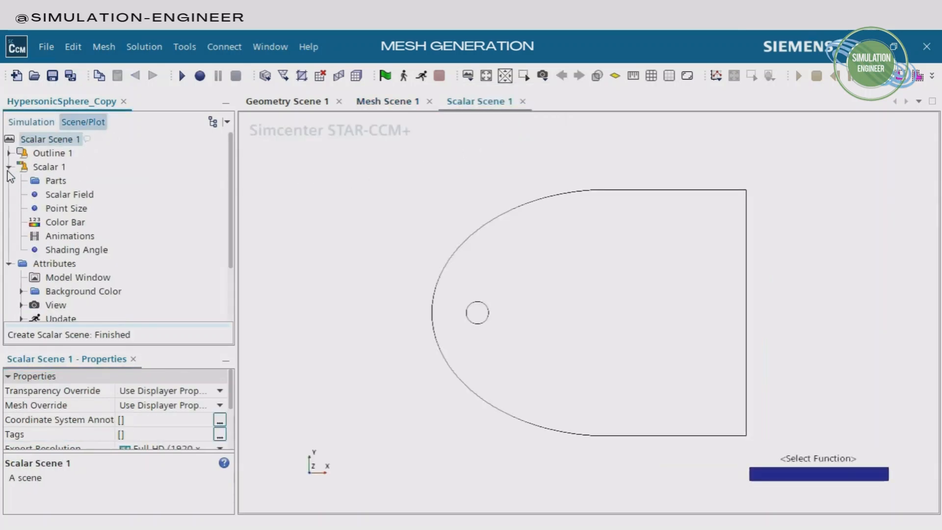
pyautogui.click(53, 182)
pyautogui.click(227, 391)
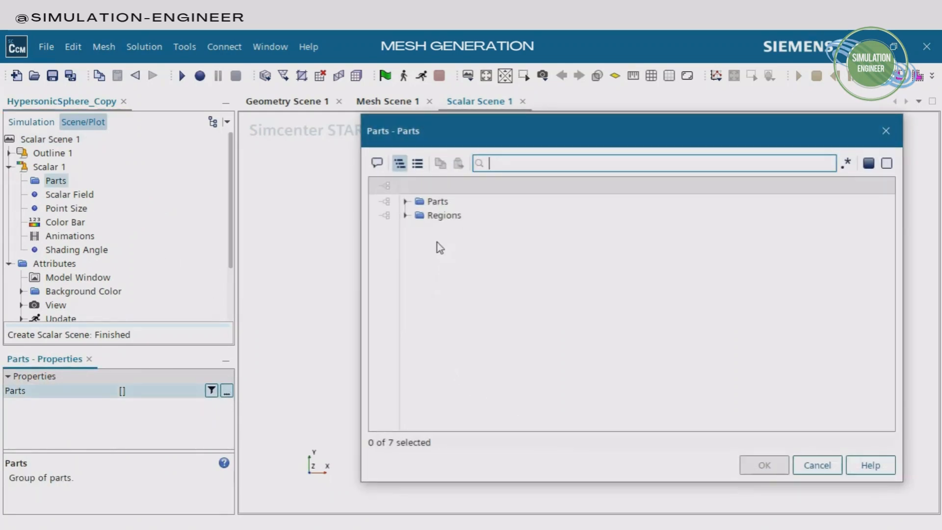
pyautogui.click(405, 216)
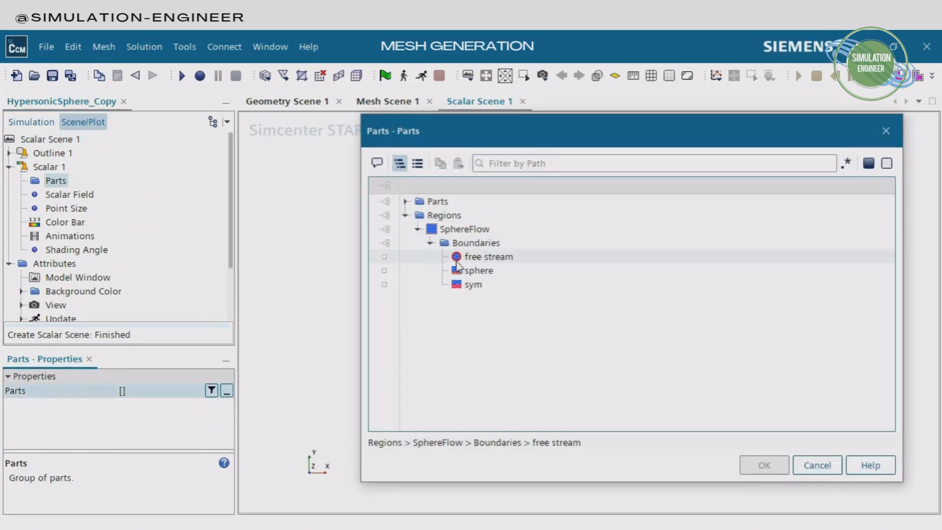
pyautogui.click(498, 261)
pyautogui.click(479, 284)
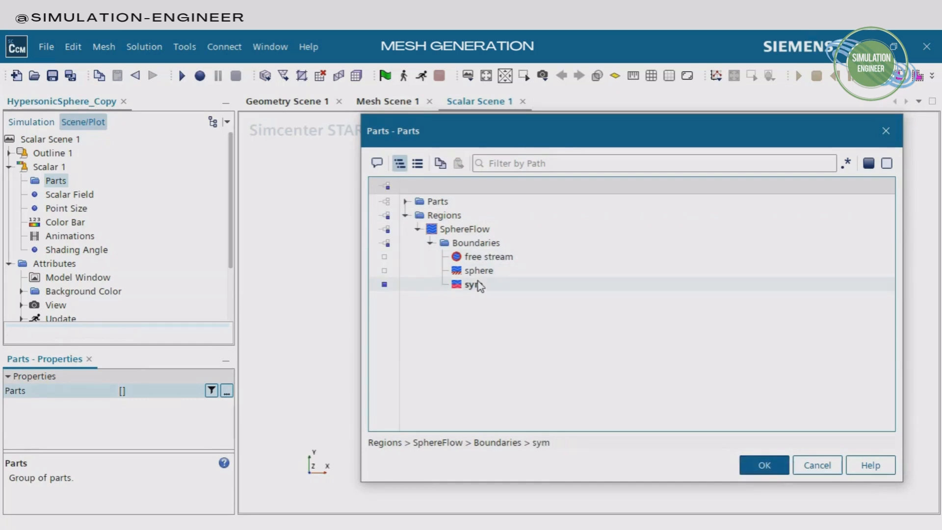
pyautogui.click(764, 465)
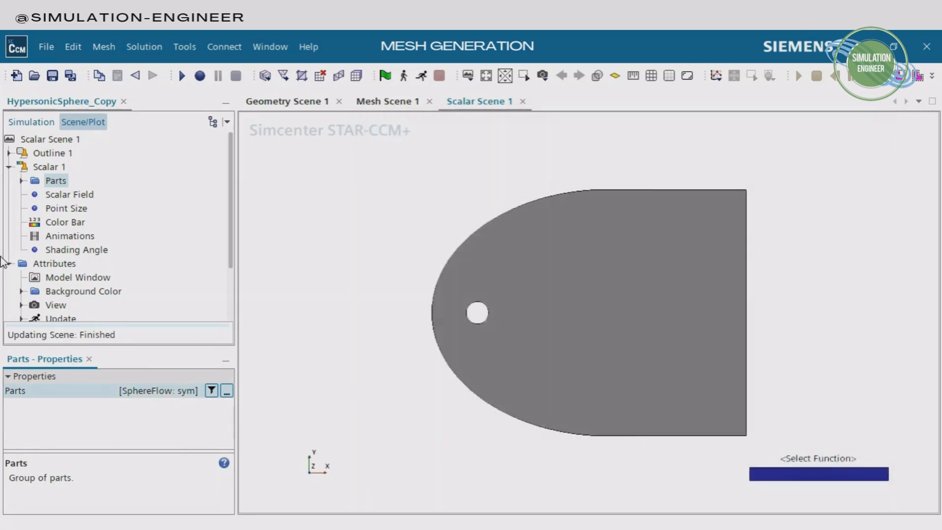
# Set the scalar field function of the new scalar scene to Mach Number
pyautogui.click(68, 194)
pyautogui.click(219, 391)
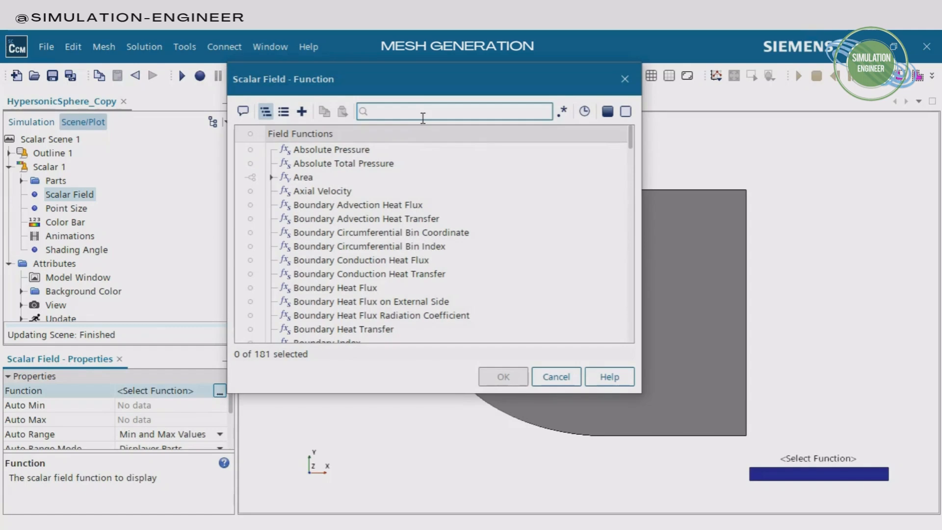
pyautogui.write('mach')
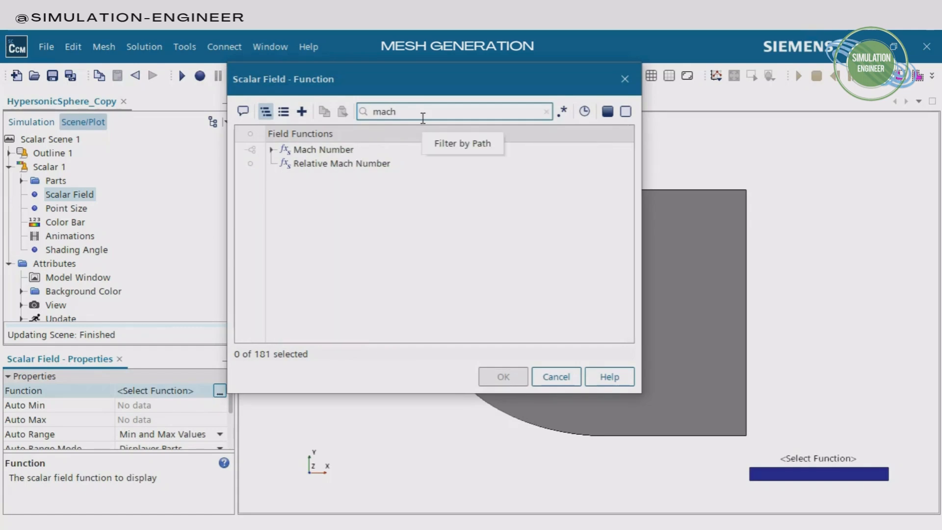
pyautogui.click(323, 150)
pyautogui.click(271, 150)
pyautogui.click(361, 164)
pyautogui.click(514, 379)
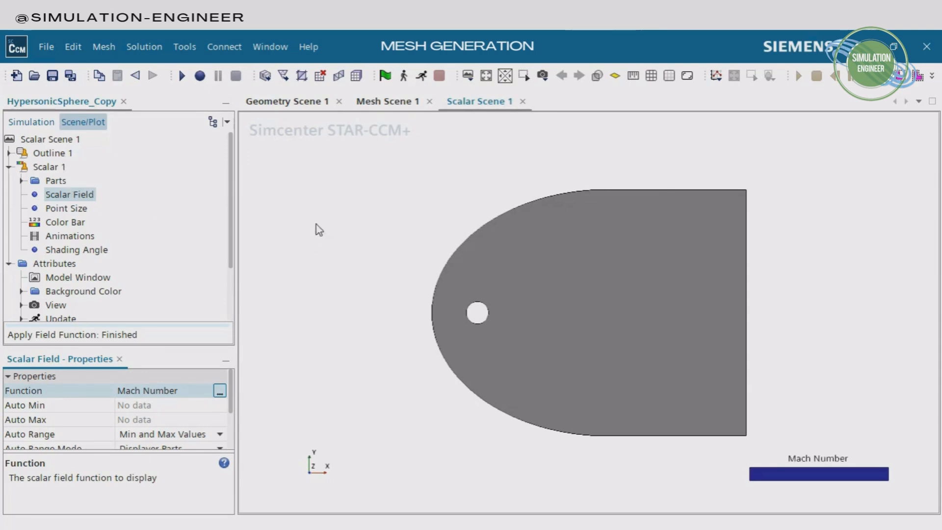
# Create a Flow / Energy force report and rename it Drag Force
pyautogui.click(28, 122)
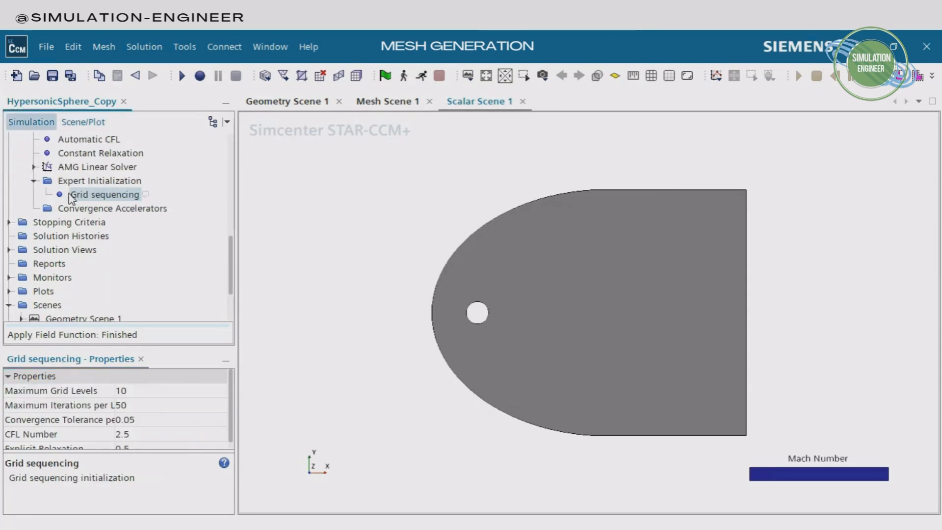
pyautogui.click(49, 265)
pyautogui.rightClick(49, 265)
pyautogui.moveTo(118, 278)
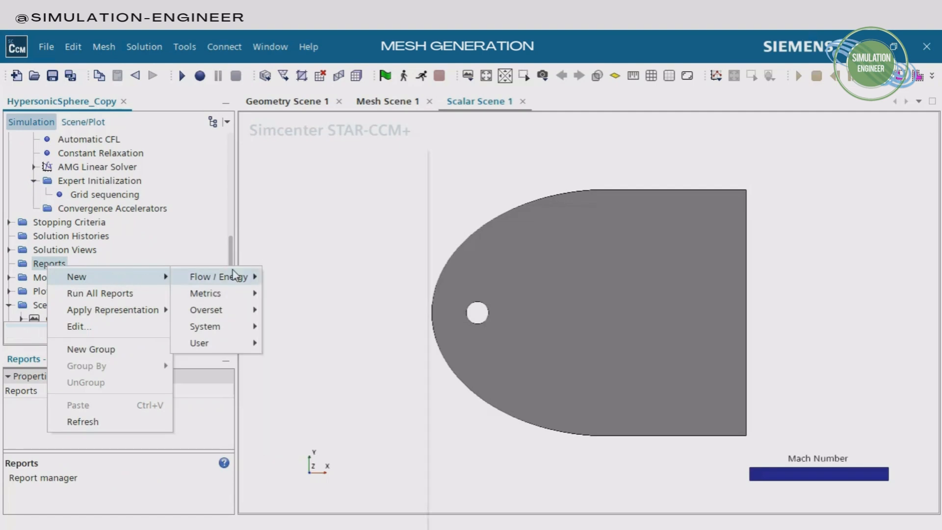
pyautogui.moveTo(240, 276)
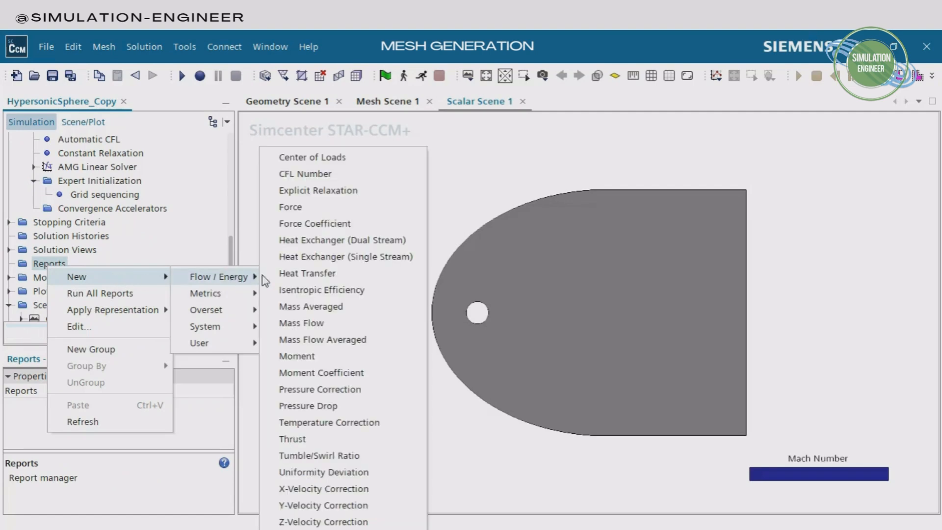
pyautogui.click(308, 208)
pyautogui.rightClick(54, 282)
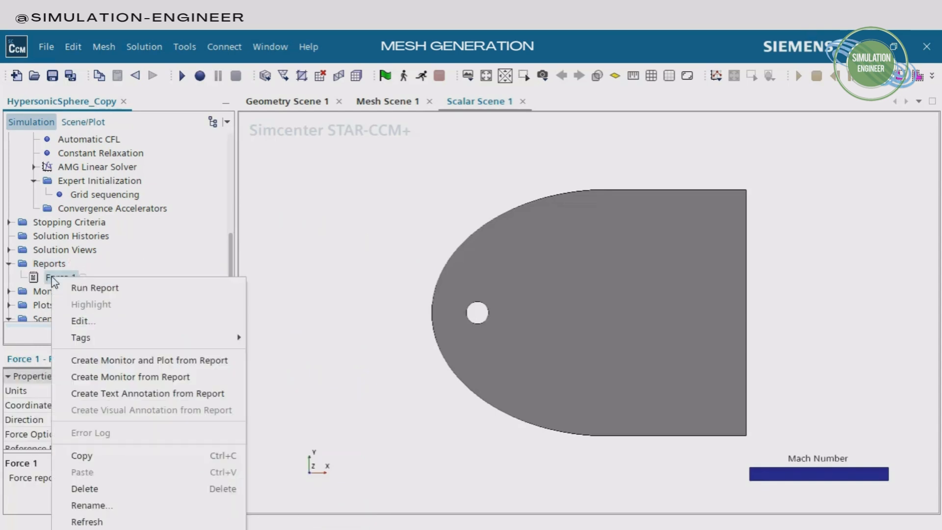
pyautogui.click(102, 505)
pyautogui.write('Drag')
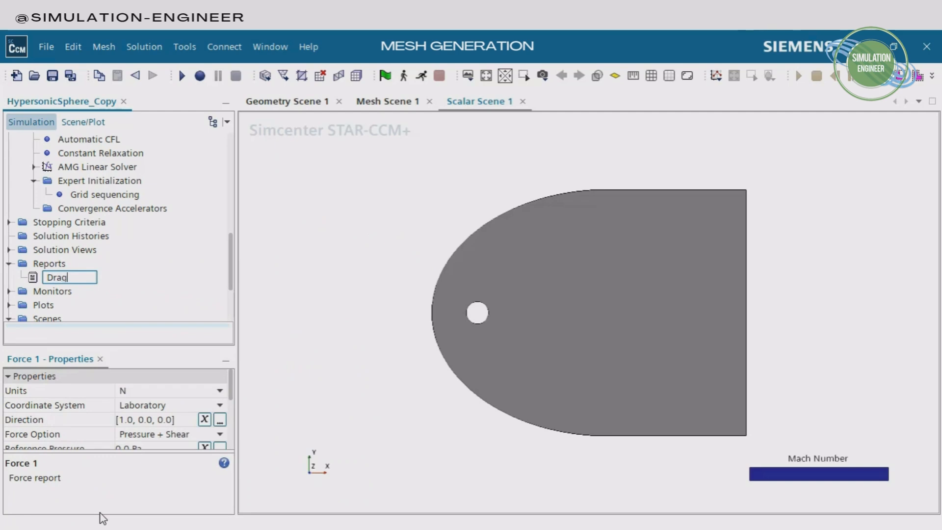
pyautogui.write(' Force')
pyautogui.press('Return')
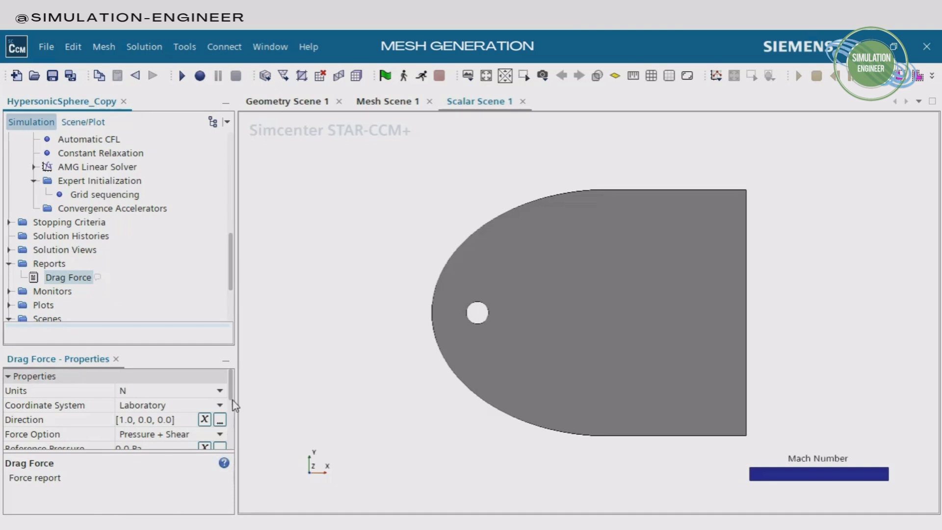
# Assign the SphereFlow region's sphere boundary to the Drag Force report and keep its direction at [1.0, 0.0, 0.0]
pyautogui.scroll(-2, 231, 406)
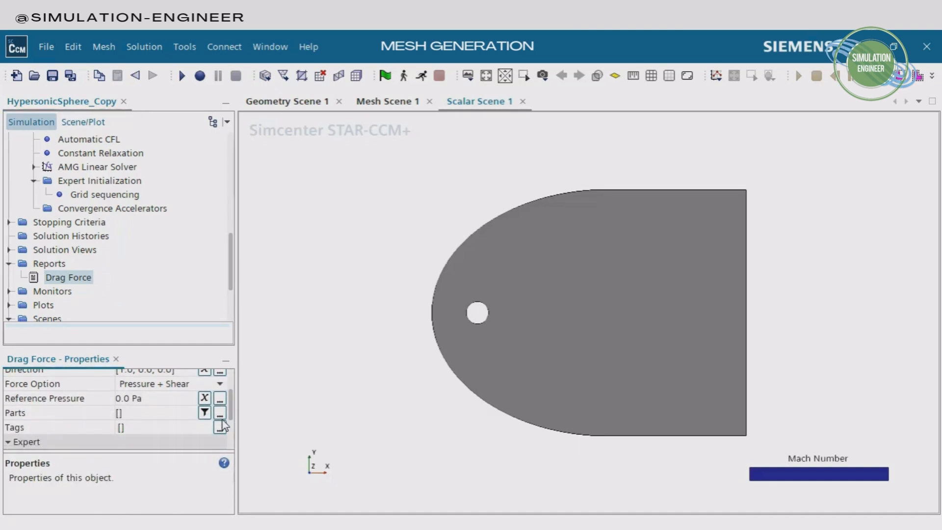
pyautogui.click(219, 413)
pyautogui.click(405, 215)
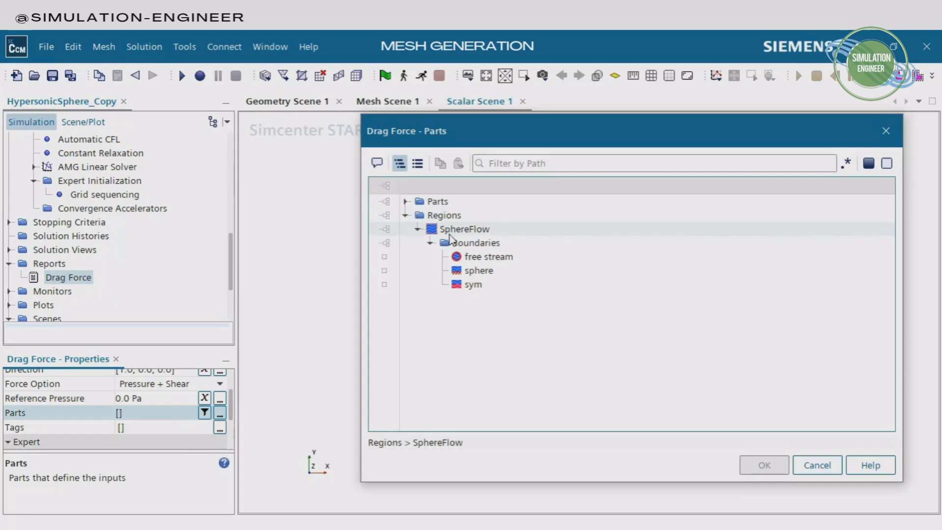
pyautogui.click(479, 271)
pyautogui.click(771, 470)
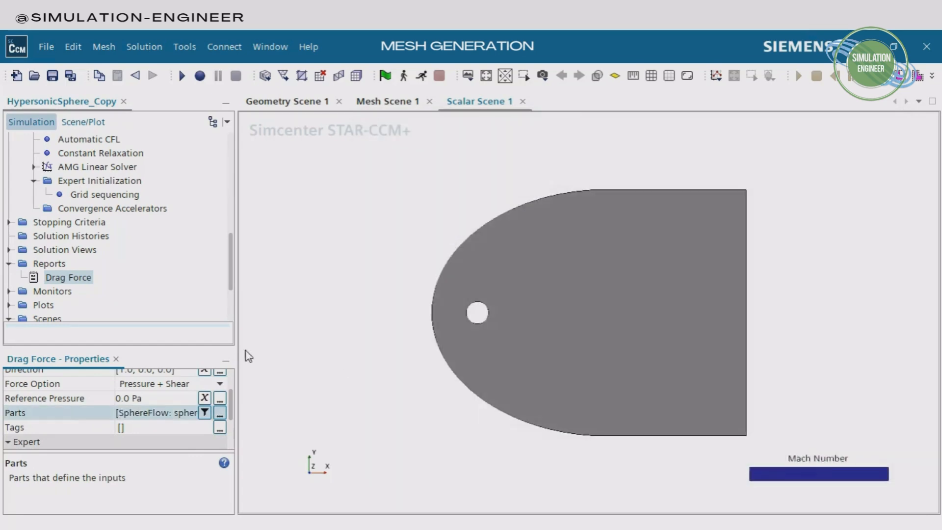
pyautogui.scroll(2, 235, 393)
pyautogui.scroll(1, 235, 393)
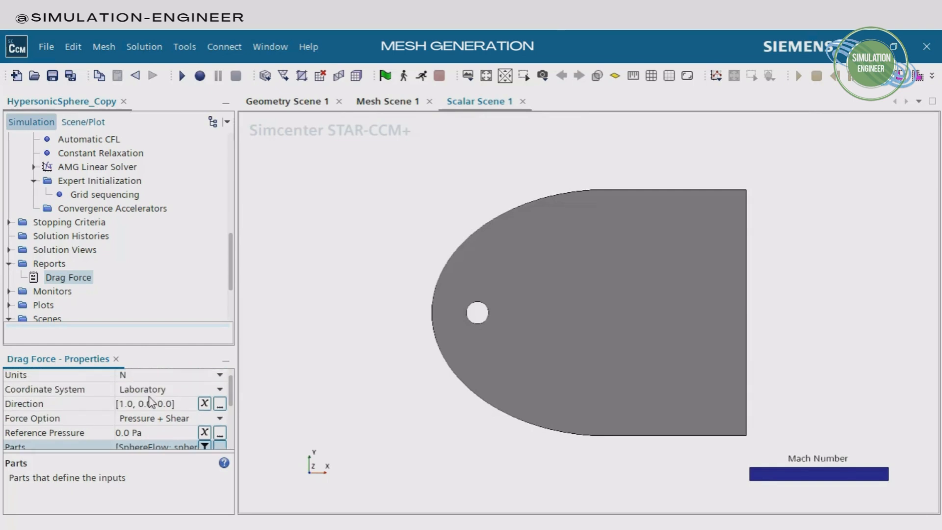
pyautogui.click(128, 403)
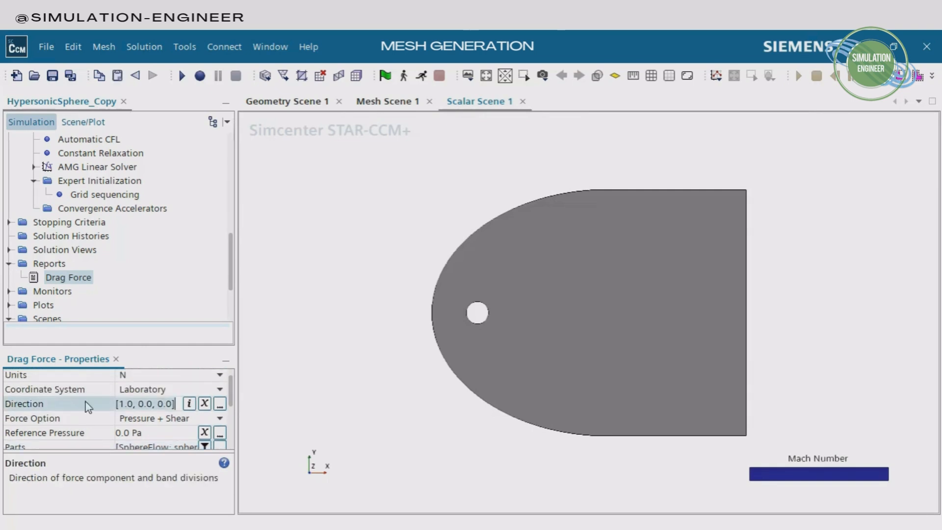
# Create a monitor and plot from the Drag Force report and save the simulation
pyautogui.rightClick(81, 278)
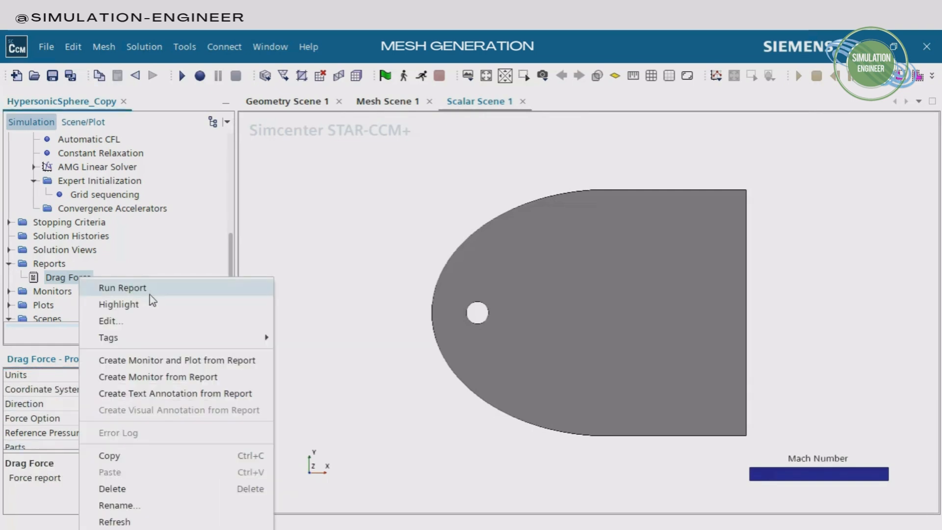
pyautogui.click(214, 360)
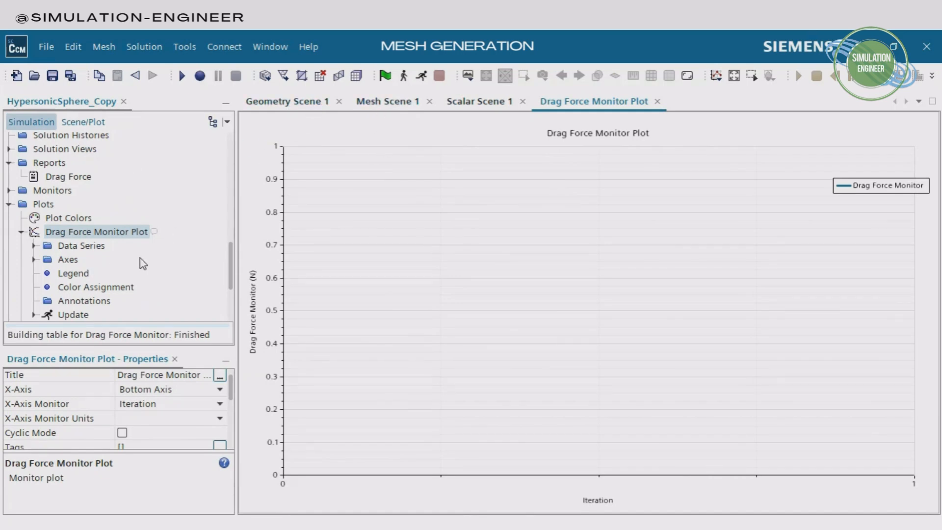
pyautogui.hotkey('ctrl', 's')
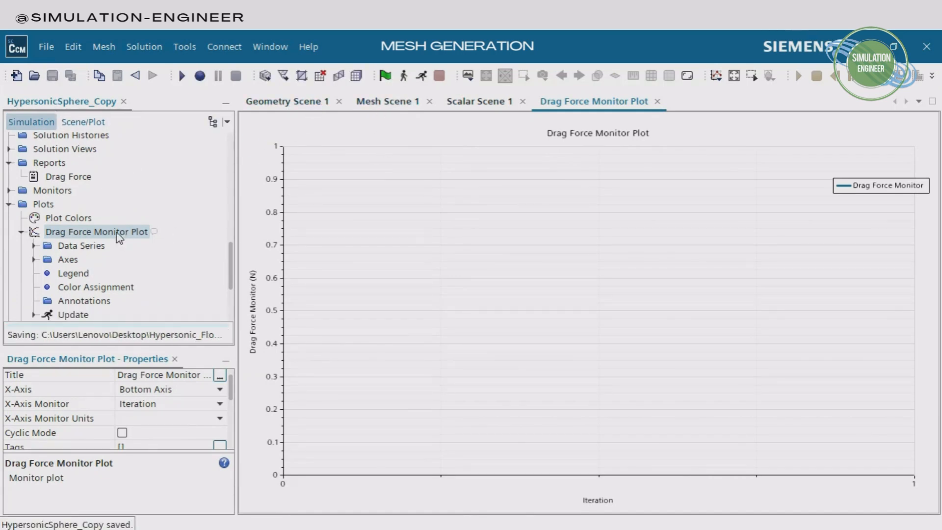
pyautogui.scroll(5, 59, 220)
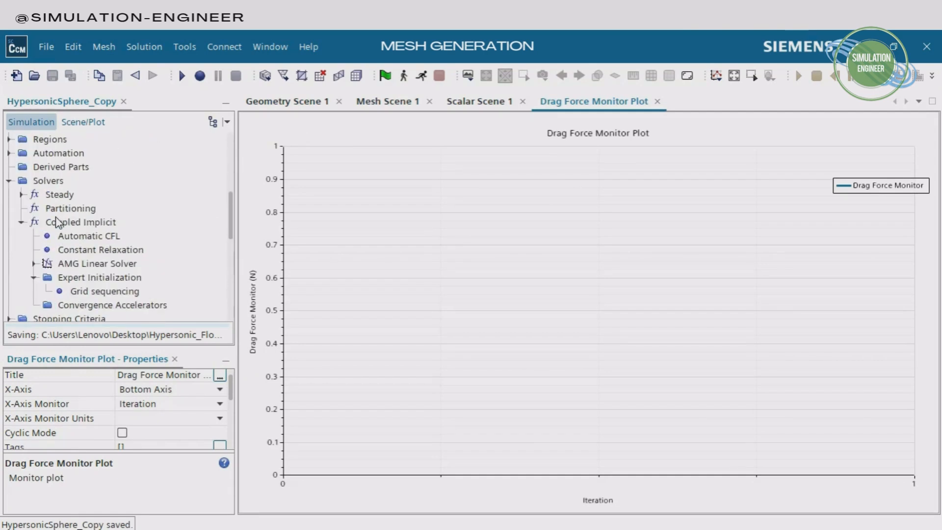
# Open the Maximum Steps stopping criterion and keep its limit at 1000 steps
pyautogui.click(9, 182)
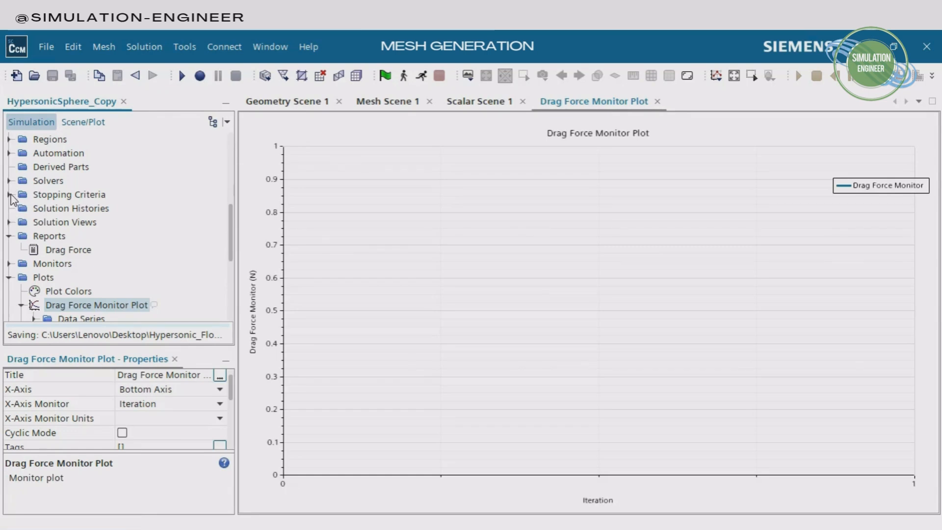
pyautogui.click(9, 194)
pyautogui.click(76, 208)
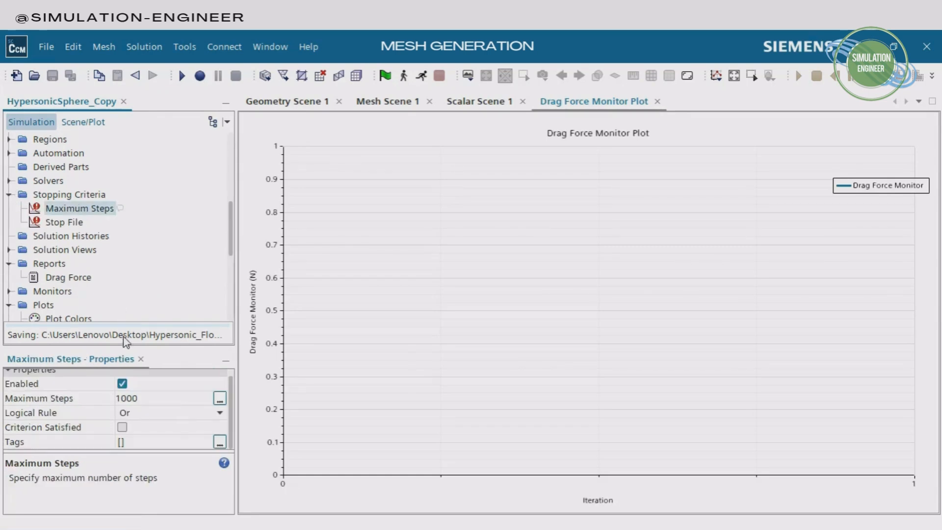
pyautogui.click(143, 397)
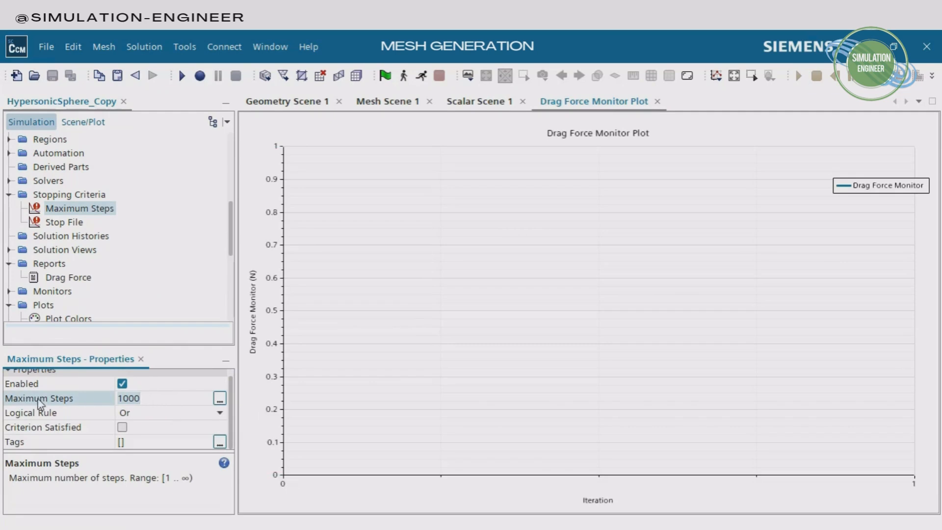
# Initialize and run the simulation, and bring up the Drag Force Monitor Plot while it iterates
pyautogui.click(385, 78)
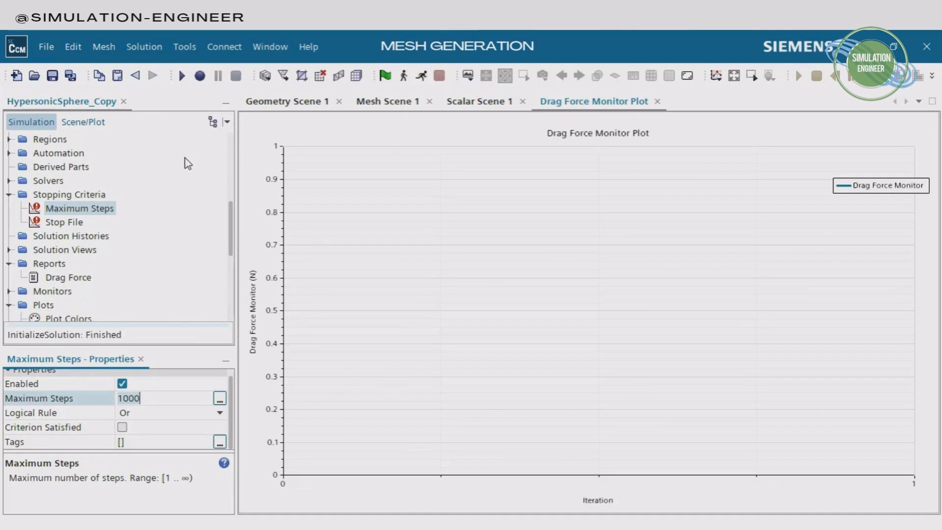
pyautogui.click(421, 78)
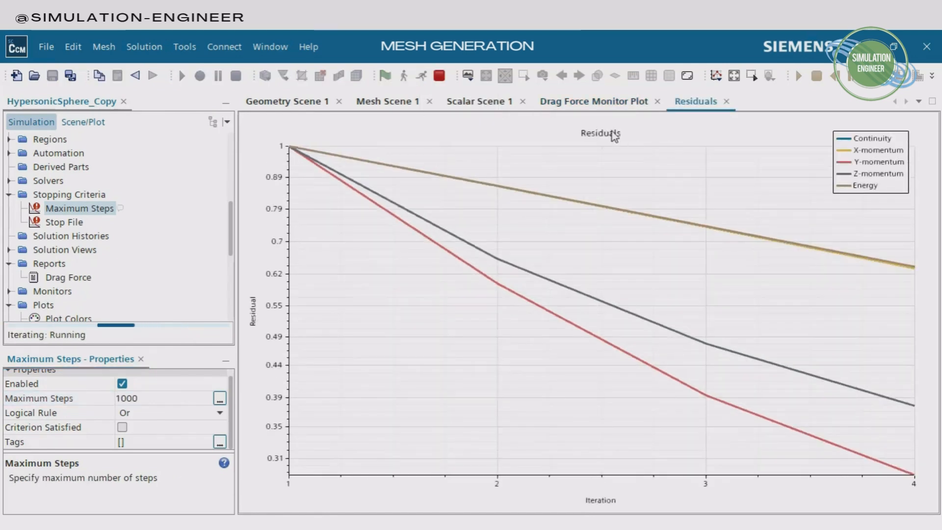
pyautogui.click(588, 103)
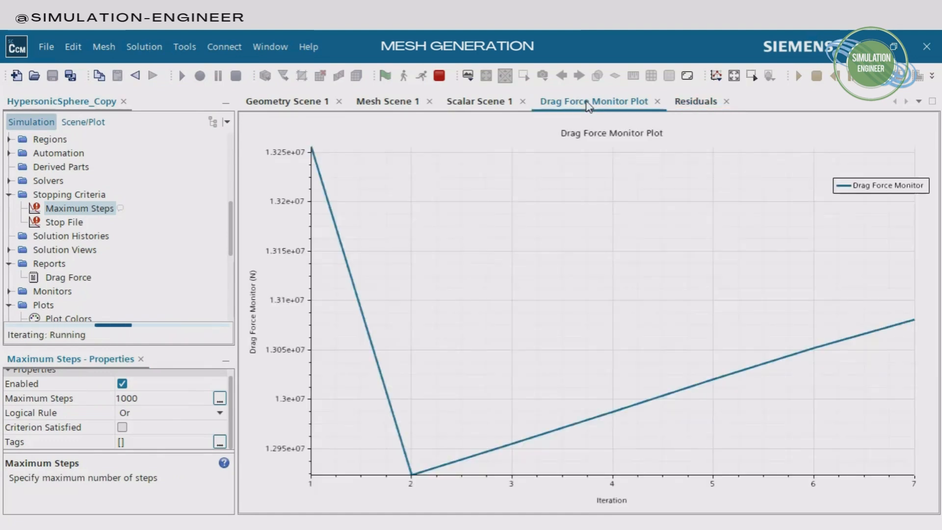
# In the Mach number scene, place the color bar vertically beside the curved inlet of the flow domain and lengthen it
pyautogui.click(462, 105)
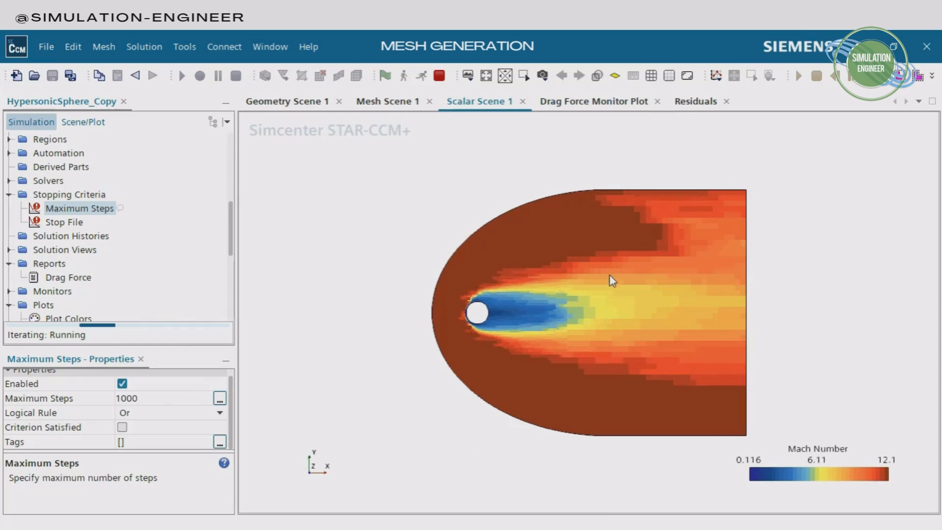
pyautogui.moveTo(616, 325); pyautogui.dragTo(617, 353, button='middle')
pyautogui.moveTo(616, 352); pyautogui.dragTo(635, 363, button='right')
pyautogui.moveTo(811, 471); pyautogui.dragTo(279, 271)
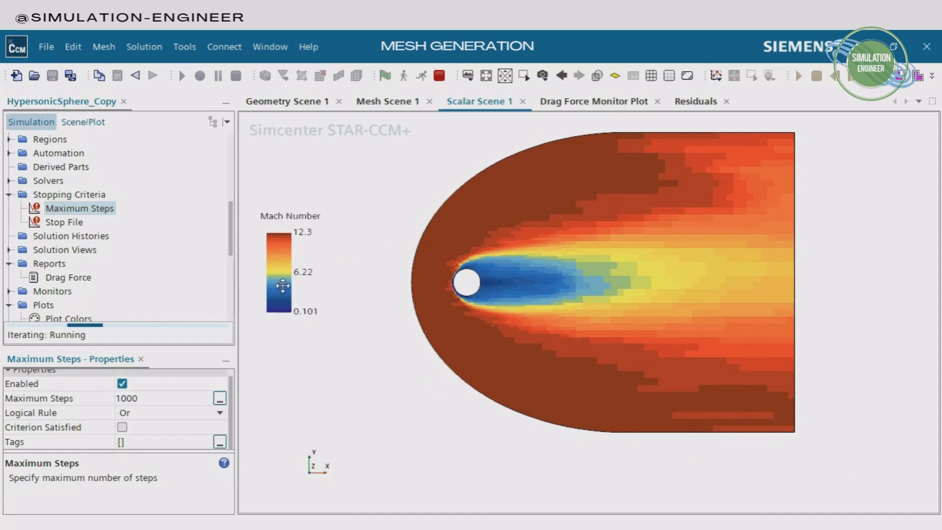
pyautogui.moveTo(279, 319); pyautogui.dragTo(279, 408)
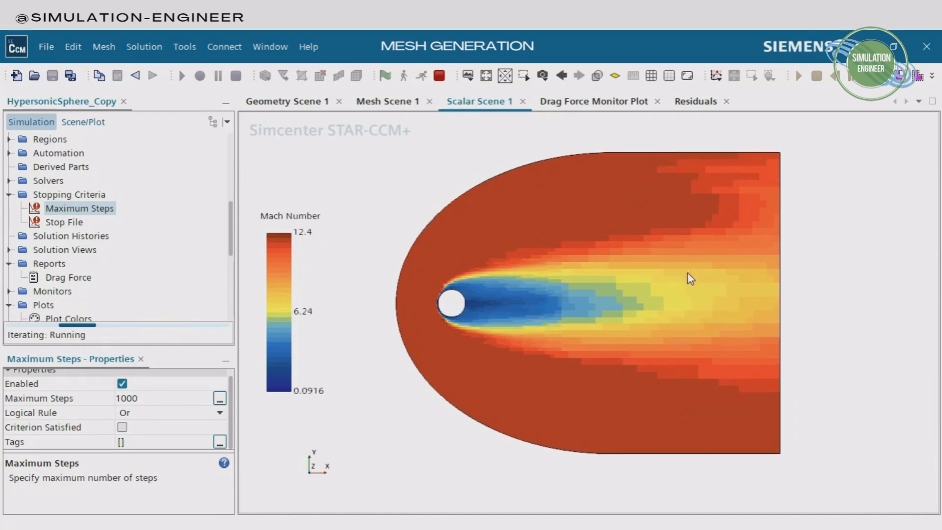
pyautogui.scroll(1, 687, 275)
pyautogui.moveTo(622, 331); pyautogui.dragTo(636, 331, button='middle')
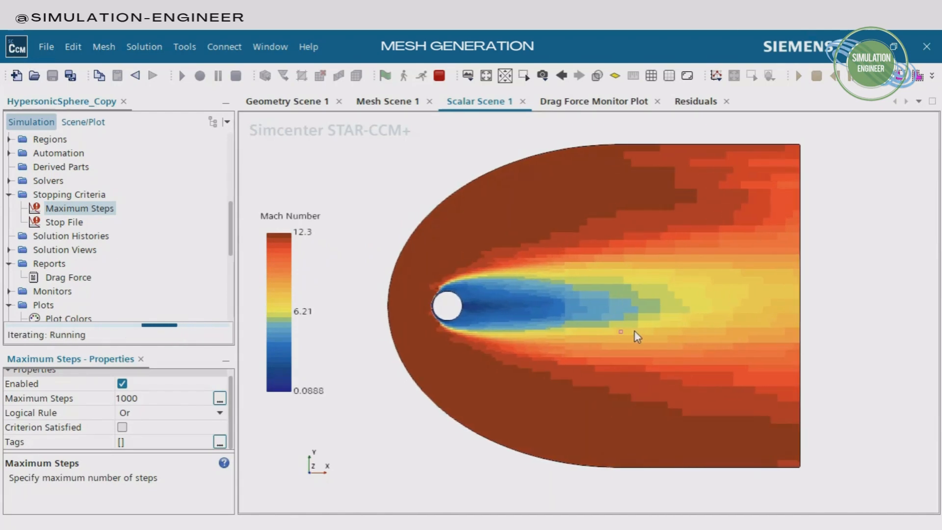
# Turn on mesh display for the Scalar 1 displayer of the Mach number scene
pyautogui.click(83, 122)
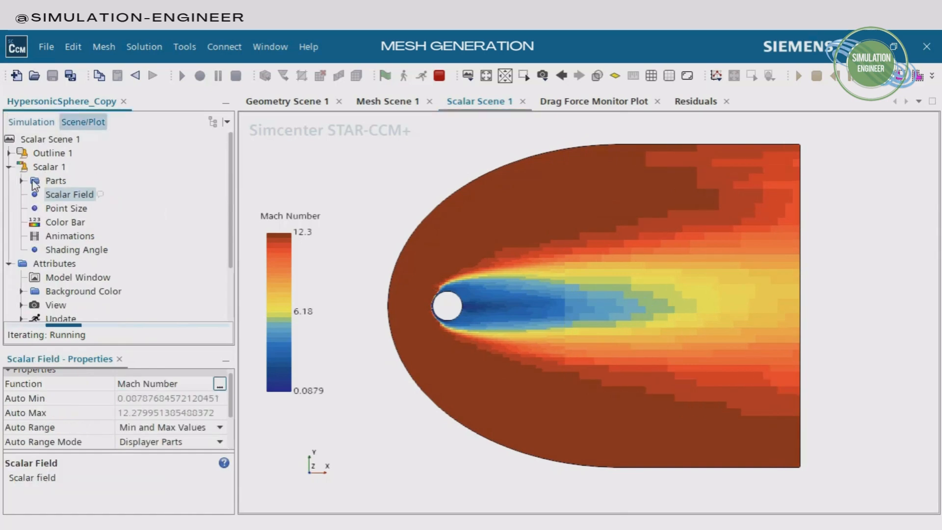
pyautogui.click(49, 167)
pyautogui.click(122, 413)
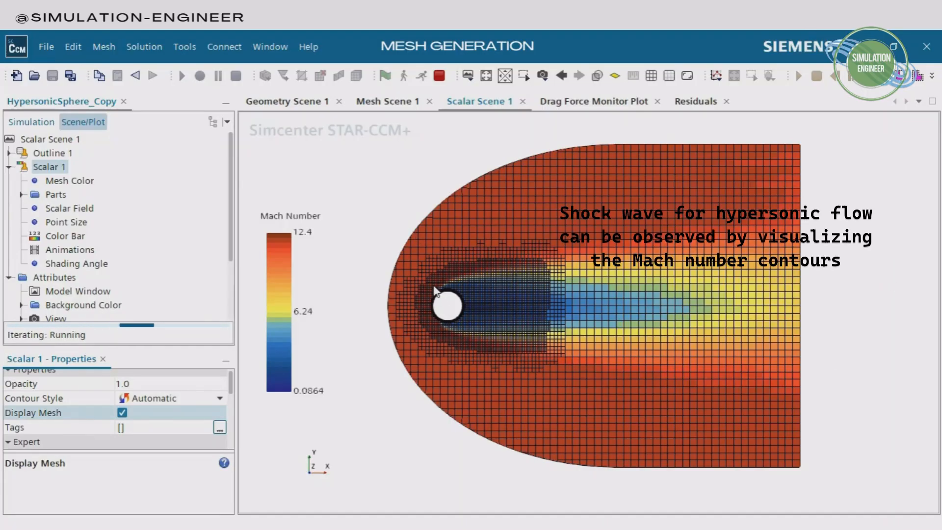
# Examine the Mach number contours and local mesh refinement around the sphere and in its wake
pyautogui.scroll(10, 434, 289)
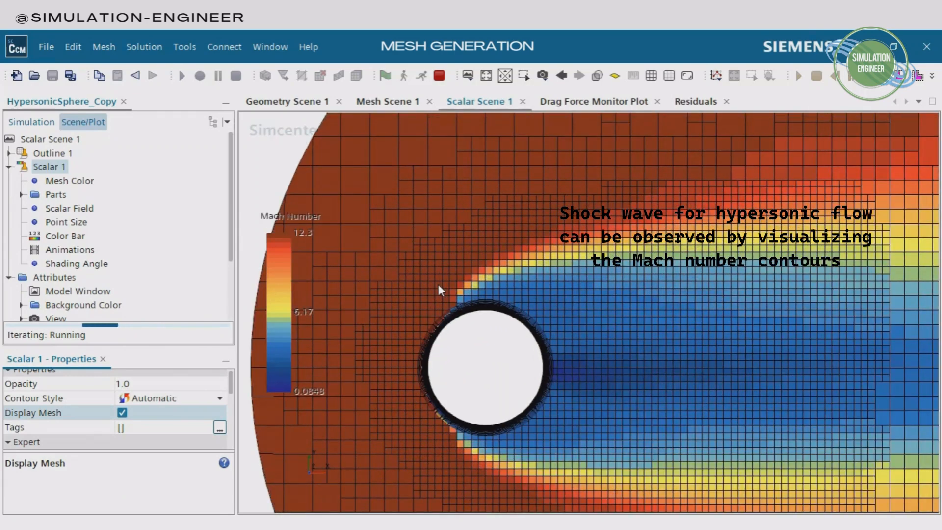
pyautogui.moveTo(629, 407); pyautogui.dragTo(589, 338, button='middle')
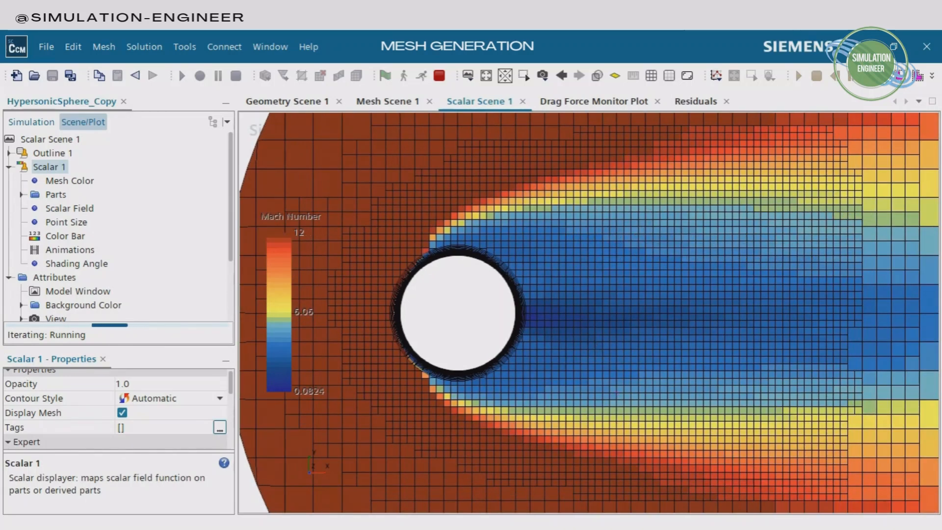
pyautogui.scroll(-3, 736, 433)
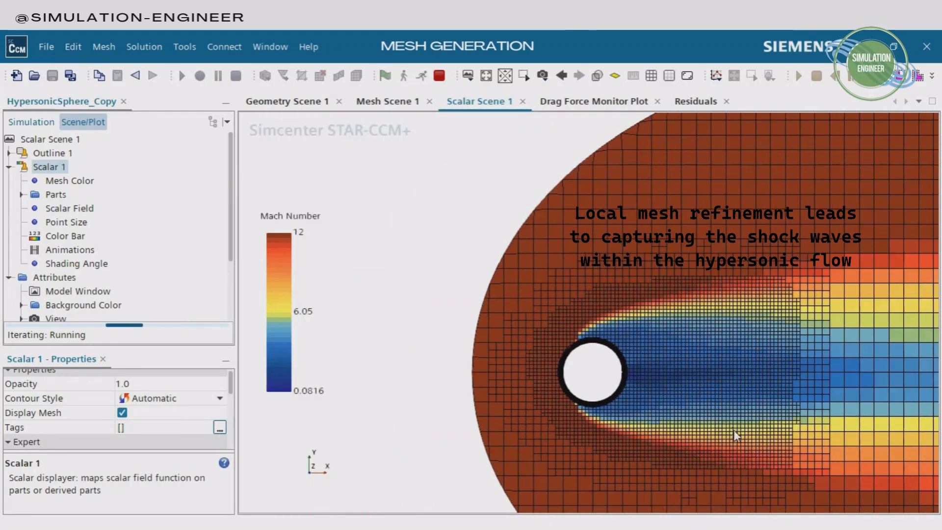
pyautogui.scroll(5, 515, 380)
pyautogui.scroll(2, 661, 431)
pyautogui.scroll(2, 648, 346)
pyautogui.moveTo(648, 342); pyautogui.dragTo(647, 251, button='right')
pyautogui.scroll(-3, 677, 296)
pyautogui.moveTo(681, 337); pyautogui.dragTo(621, 235, button='right')
pyautogui.scroll(-3, 641, 361)
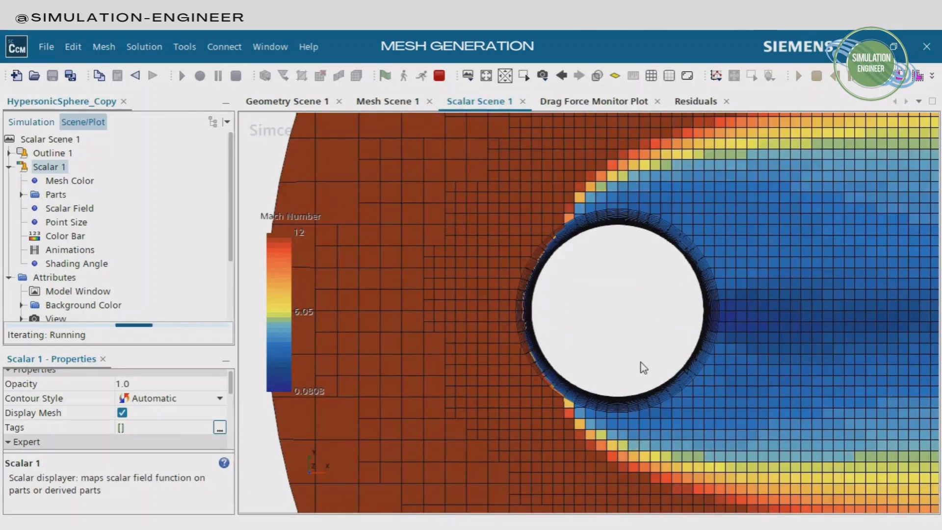
pyautogui.scroll(-6, 647, 373)
pyautogui.moveTo(839, 402); pyautogui.dragTo(657, 362, button='right')
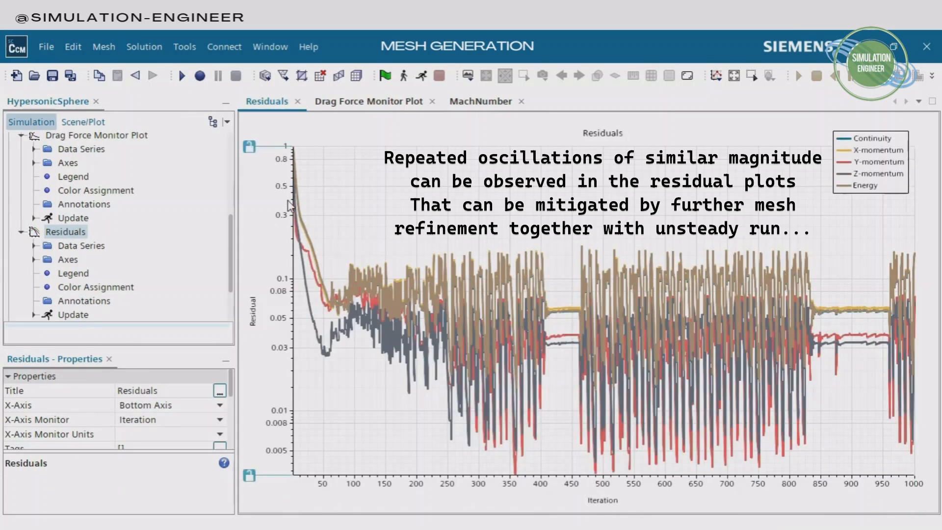
# Inspect the drag force convergence history up to the last iteration in the Drag Force Monitor Plot
pyautogui.click(368, 102)
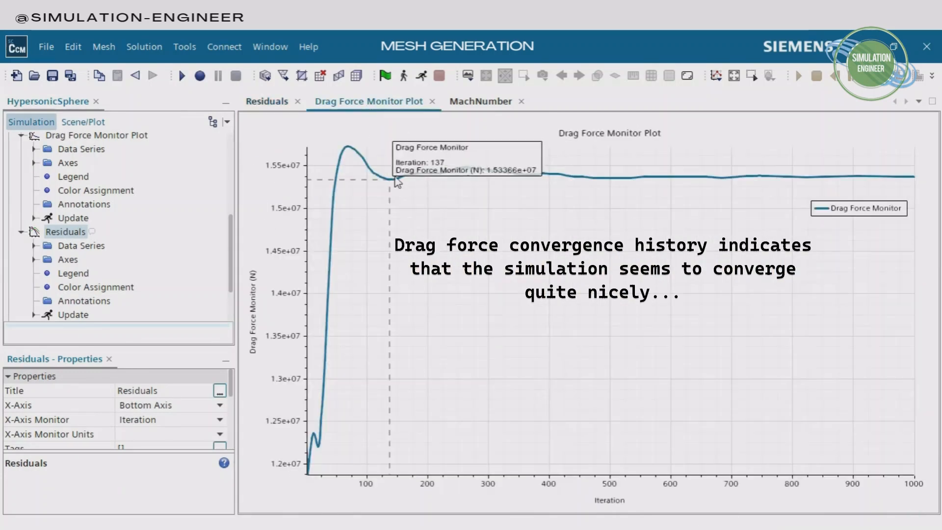
pyautogui.moveTo(916, 183)
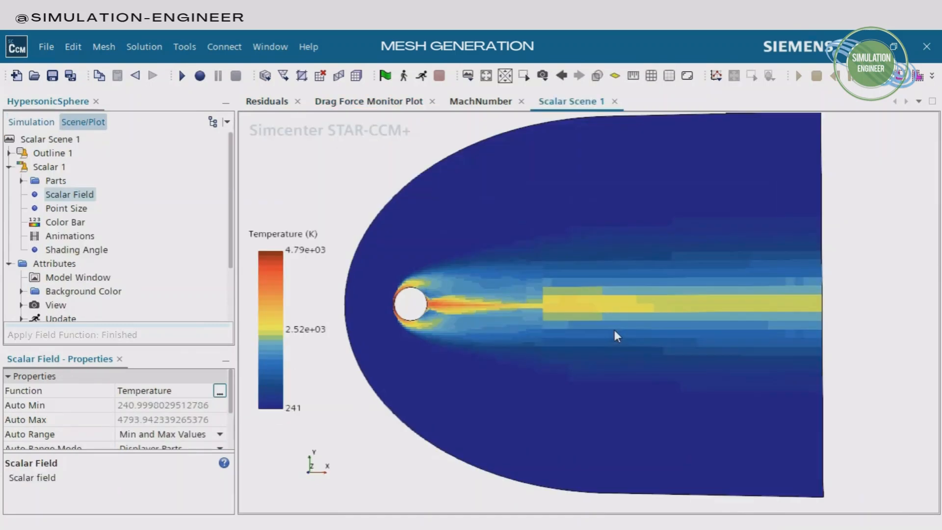
# Align the view of the temperature scene and turn on mesh display for its Scalar 1 displayer
pyautogui.press('t')
pyautogui.scroll(2, 614, 331)
pyautogui.scroll(-1, 614, 330)
pyautogui.moveTo(608, 334); pyautogui.dragTo(632, 337, button='right')
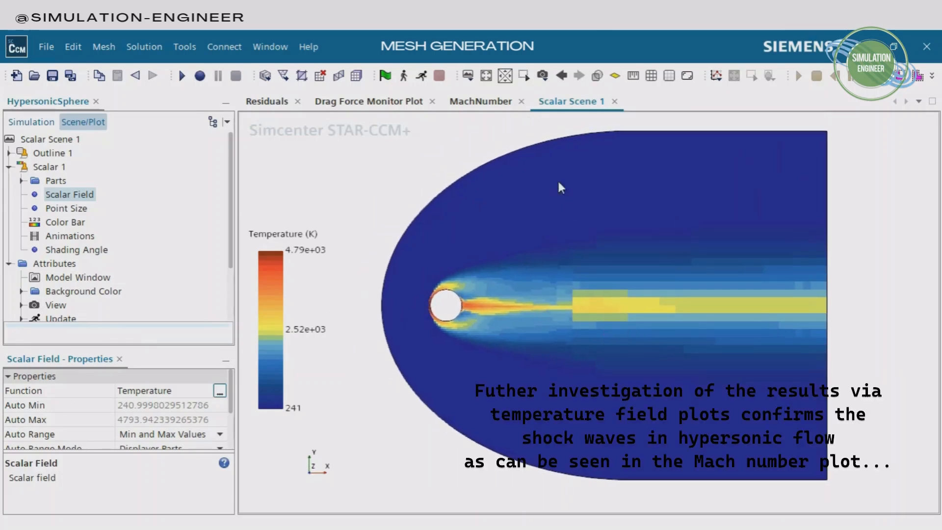
pyautogui.click(49, 167)
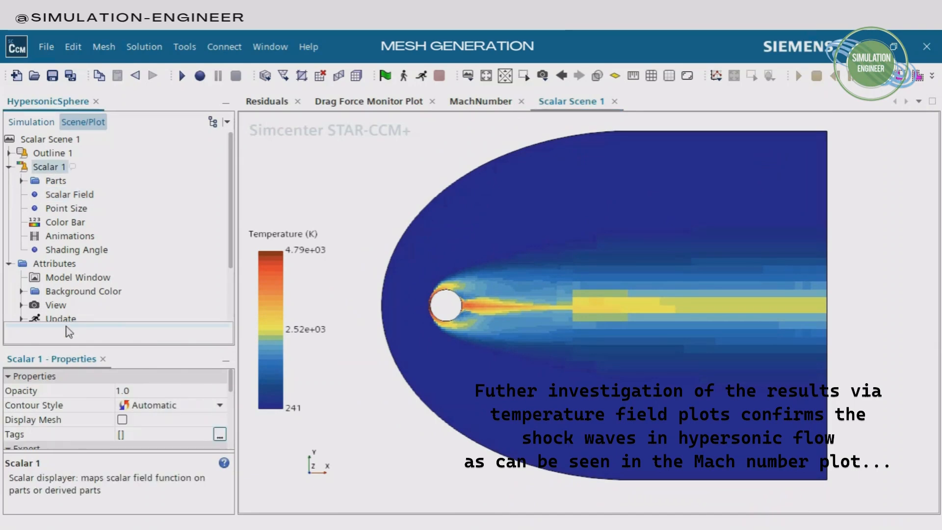
pyautogui.click(122, 419)
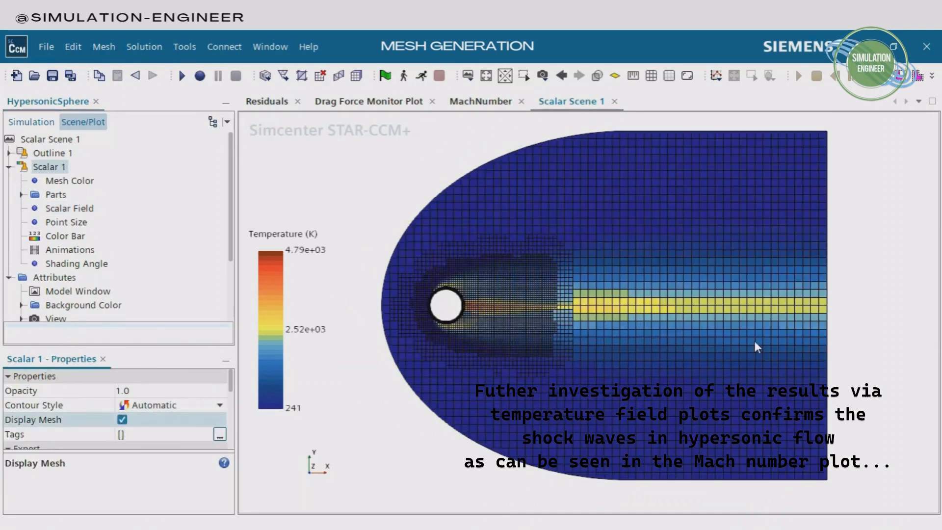
# Examine the temperature contours and mesh cells around the sphere surface and along the wake
pyautogui.scroll(3, 694, 304)
pyautogui.moveTo(564, 330); pyautogui.dragTo(737, 321, button='right')
pyautogui.scroll(5, 606, 331)
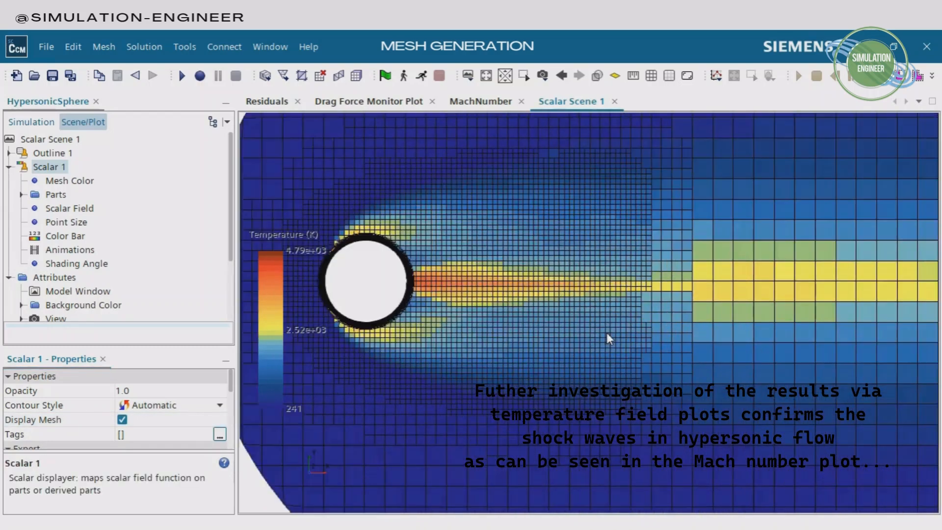
pyautogui.scroll(-2, 606, 332)
pyautogui.moveTo(501, 317); pyautogui.dragTo(678, 296, button='right')
pyautogui.scroll(5, 624, 289)
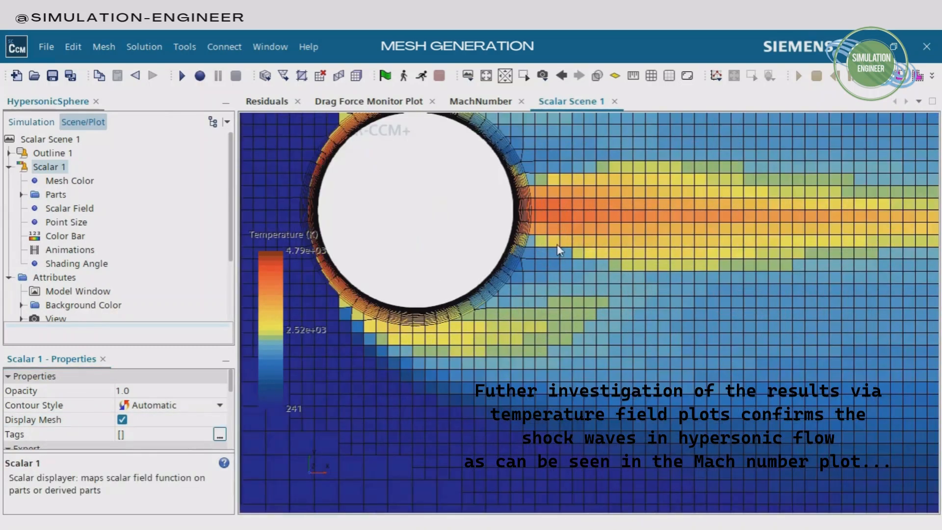
pyautogui.moveTo(557, 251); pyautogui.dragTo(747, 349, button='right')
pyautogui.scroll(3, 675, 295)
pyautogui.scroll(-2, 680, 291)
pyautogui.scroll(-6, 683, 296)
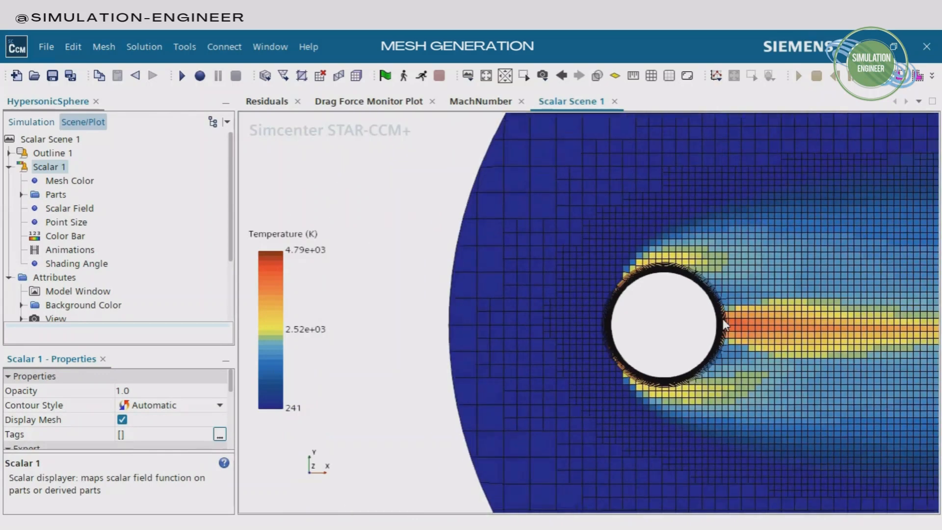
pyautogui.moveTo(807, 335); pyautogui.dragTo(563, 327, button='right')
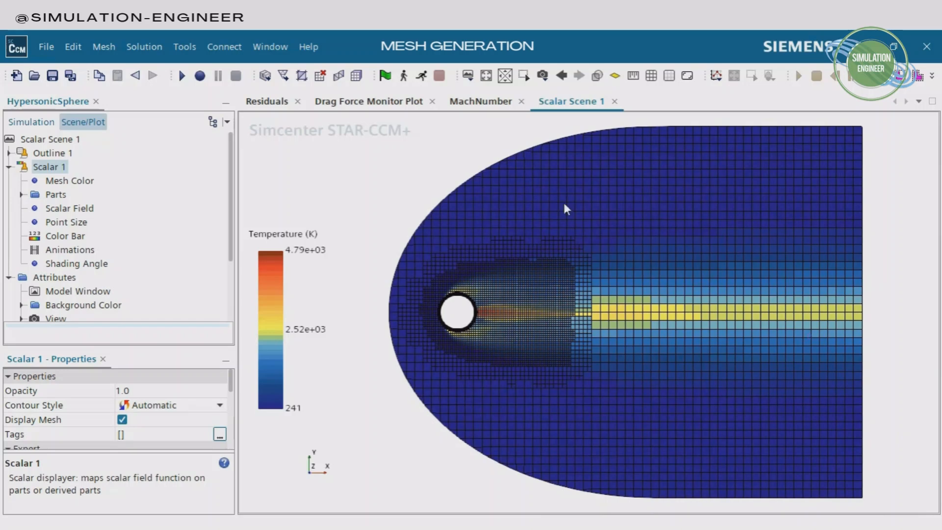
# Turn on mesh display for the MachNumber scene's Scalar 1 displayer and return to the temperature scene for comparison
pyautogui.click(483, 102)
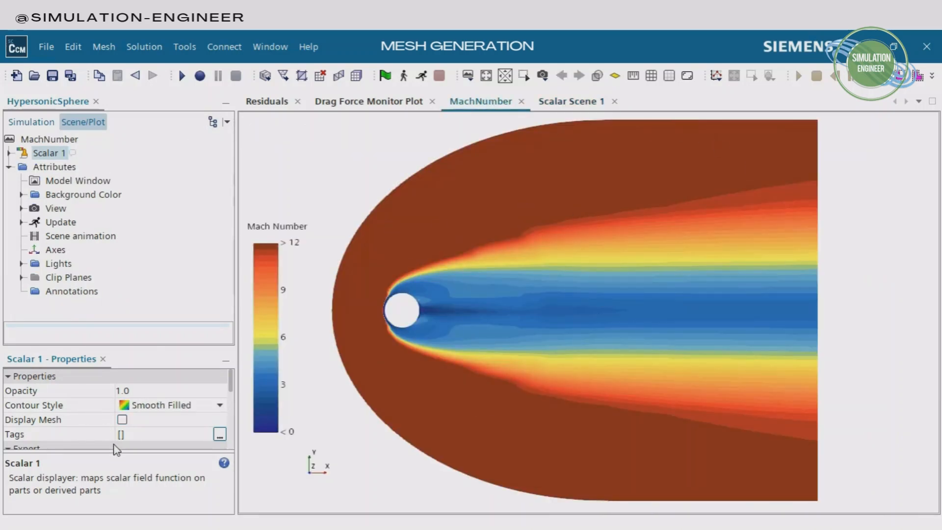
pyautogui.click(123, 419)
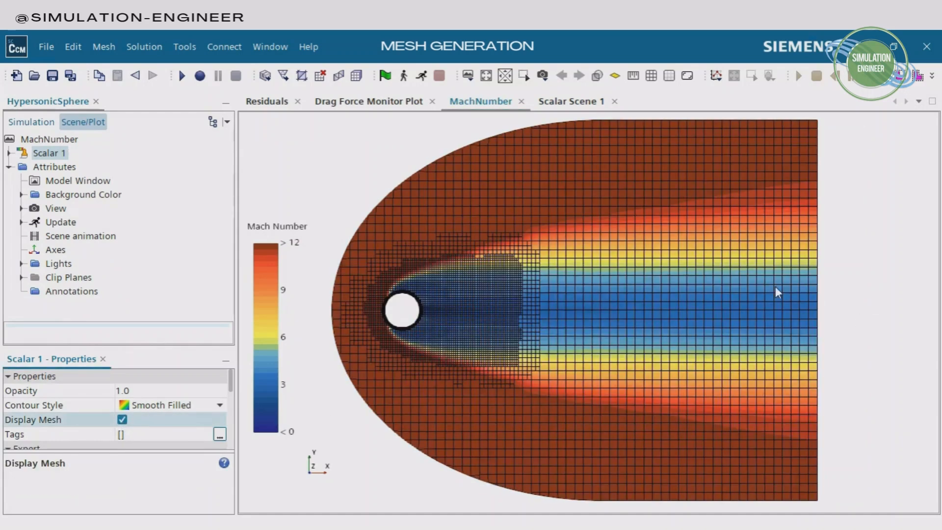
pyautogui.click(565, 105)
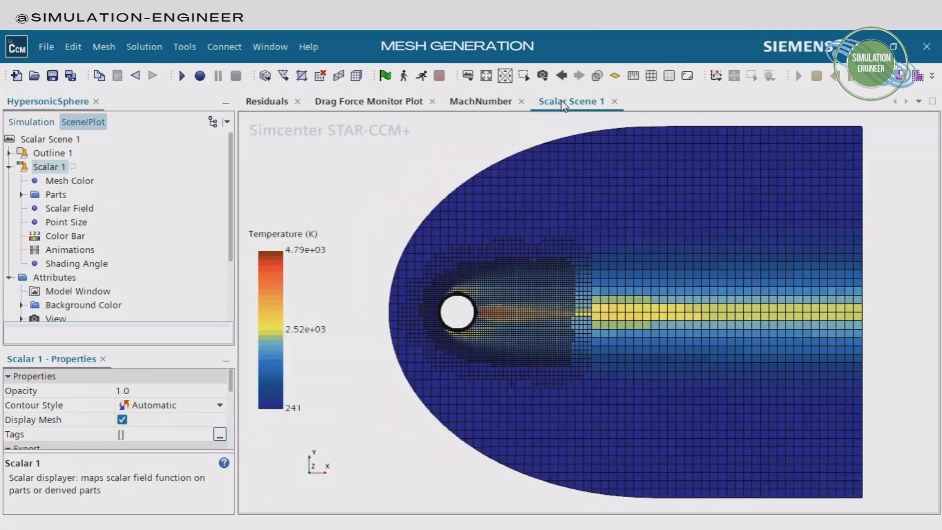